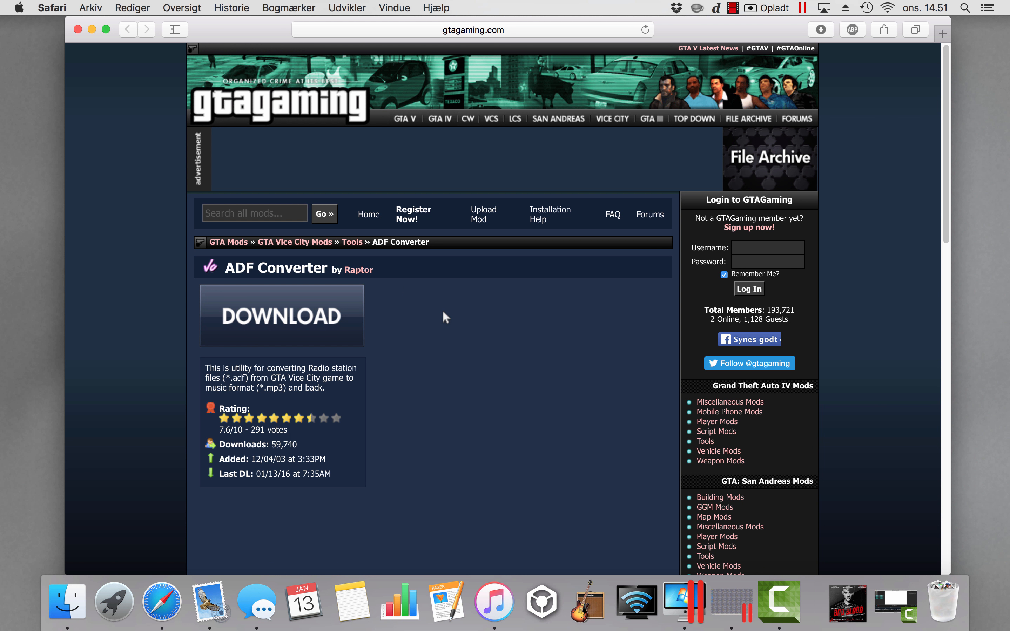
Download the ADF Converter utility from its GTAGaming page.
{"action": "left_click", "coordinate": [297, 319]}
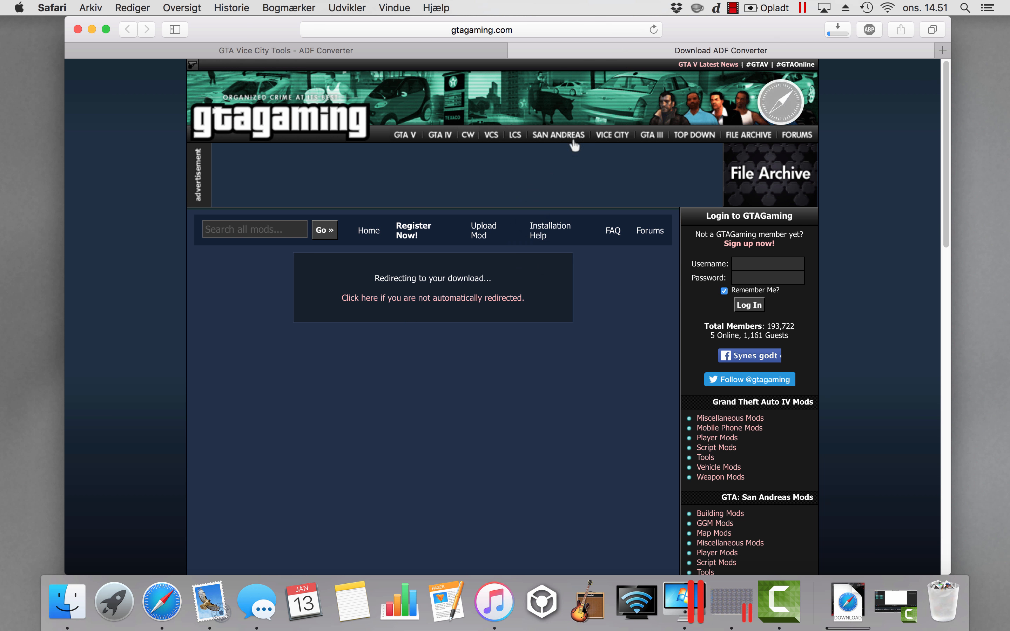
Search the web for "nch switch" and open the Switch page on the NCH Software site.
{"action": "left_click", "coordinate": [548, 27]}
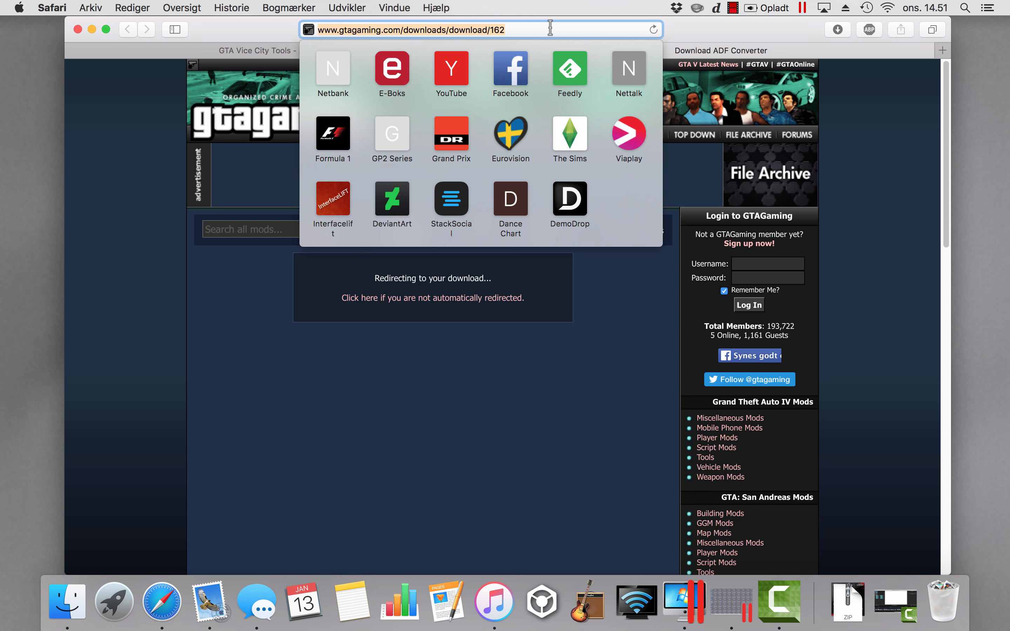
{"action": "type", "text": "nch"}
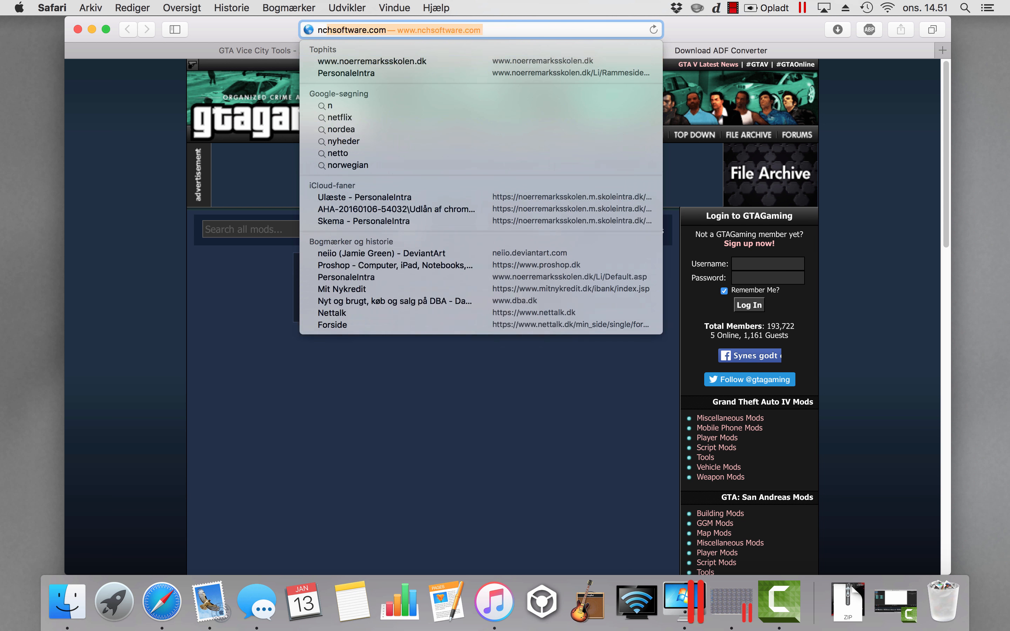
{"action": "type", "text": " swit"}
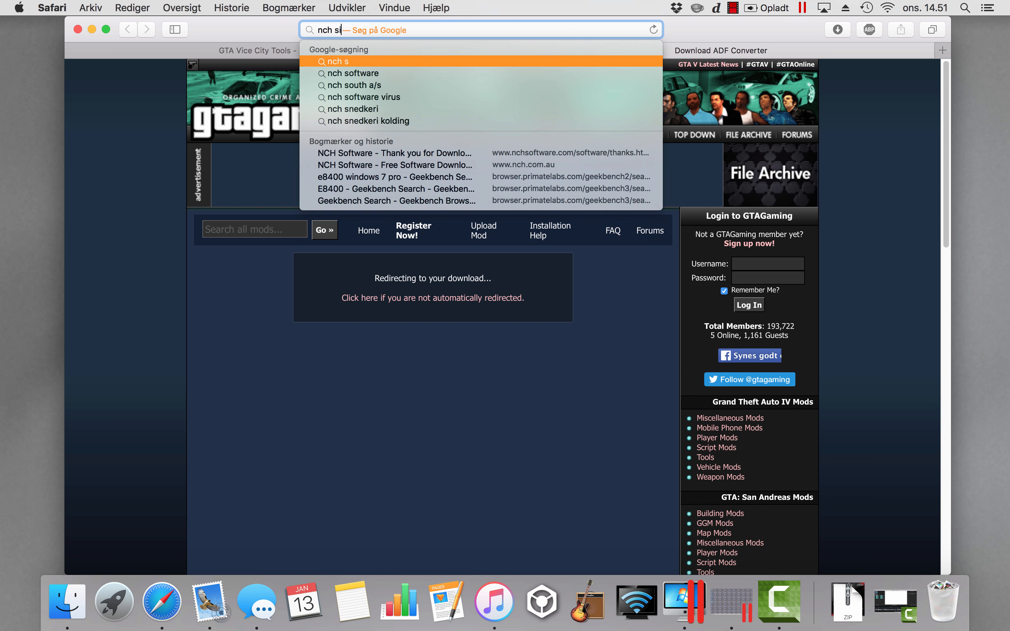
{"action": "type", "text": "ch"}
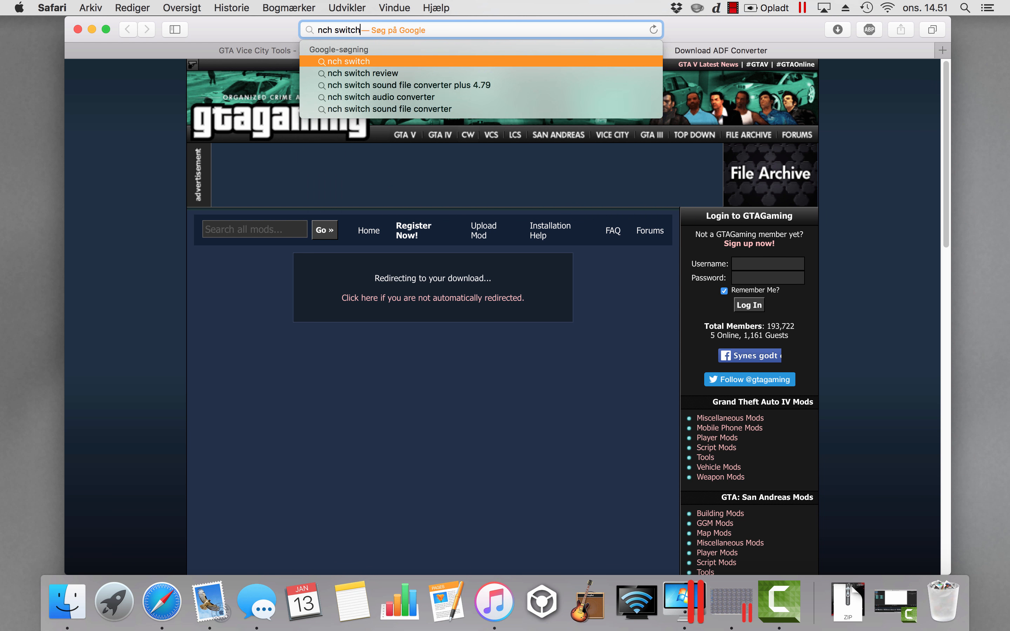
{"action": "key", "text": "Return"}
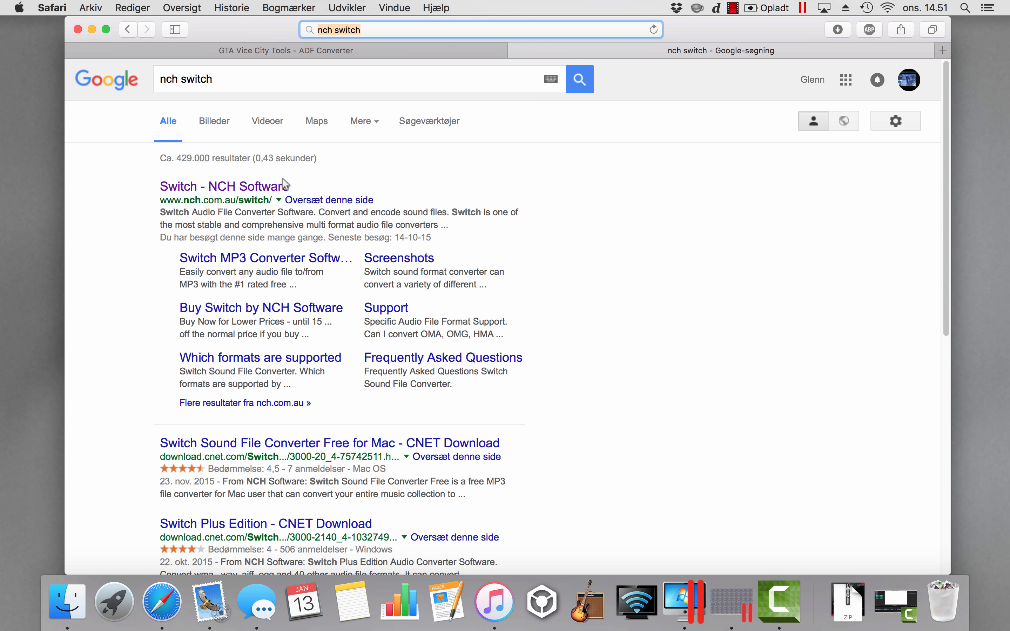
{"action": "left_click", "coordinate": [225, 193]}
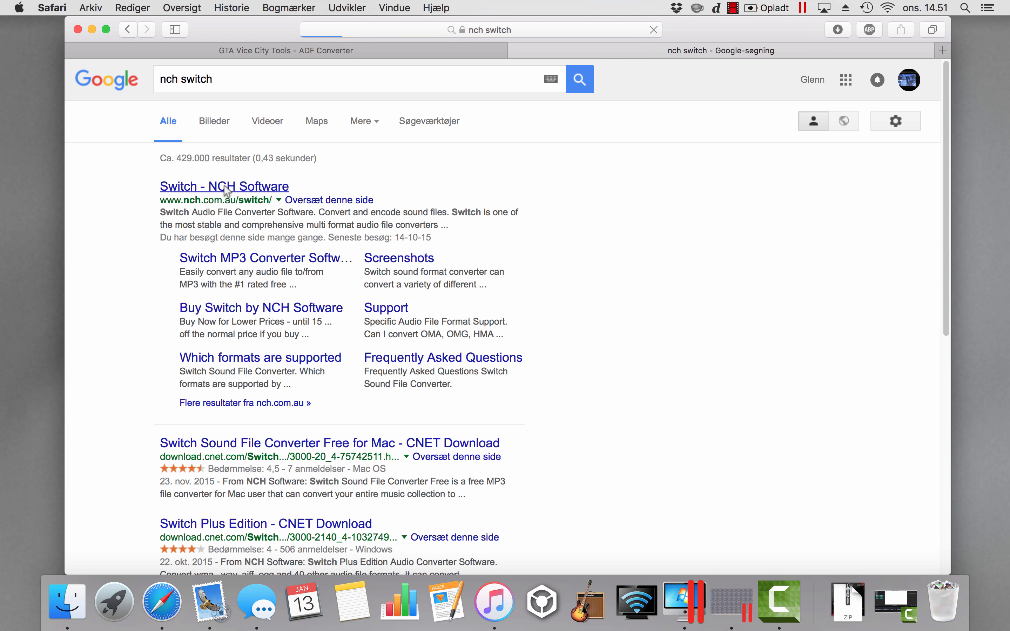
Download the free version of the Switch audio converter from the product page, and close the browser window.
{"action": "scroll", "coordinate": [412, 263], "scroll_direction": "down", "scroll_amount": 1}
{"action": "scroll", "coordinate": [412, 264], "scroll_direction": "down", "scroll_amount": 2}
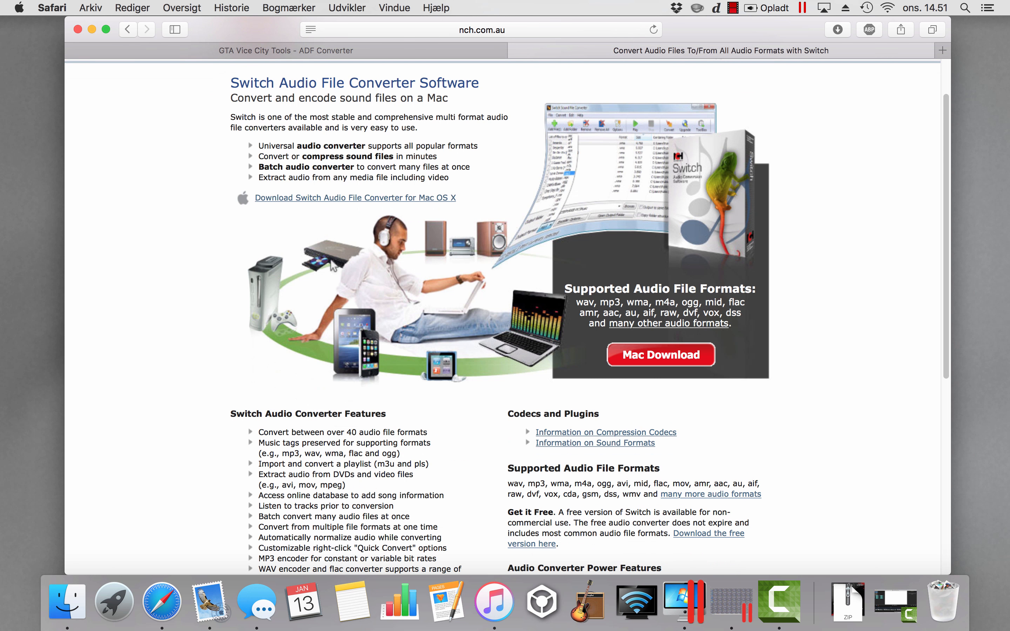
{"action": "scroll", "coordinate": [336, 224], "scroll_direction": "down", "scroll_amount": 1}
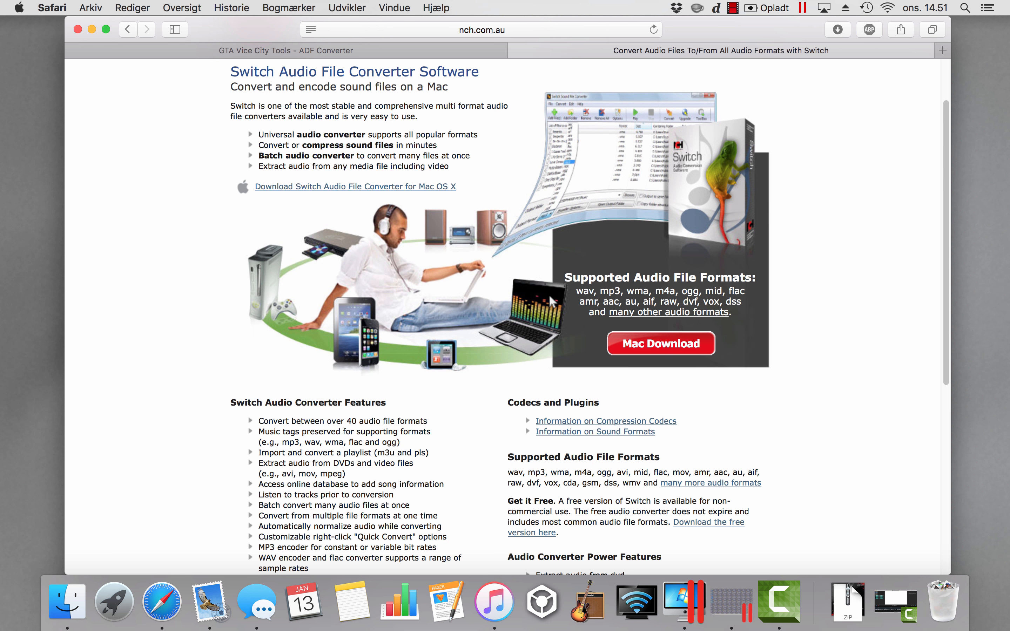
{"action": "scroll", "coordinate": [549, 294], "scroll_direction": "down", "scroll_amount": 6}
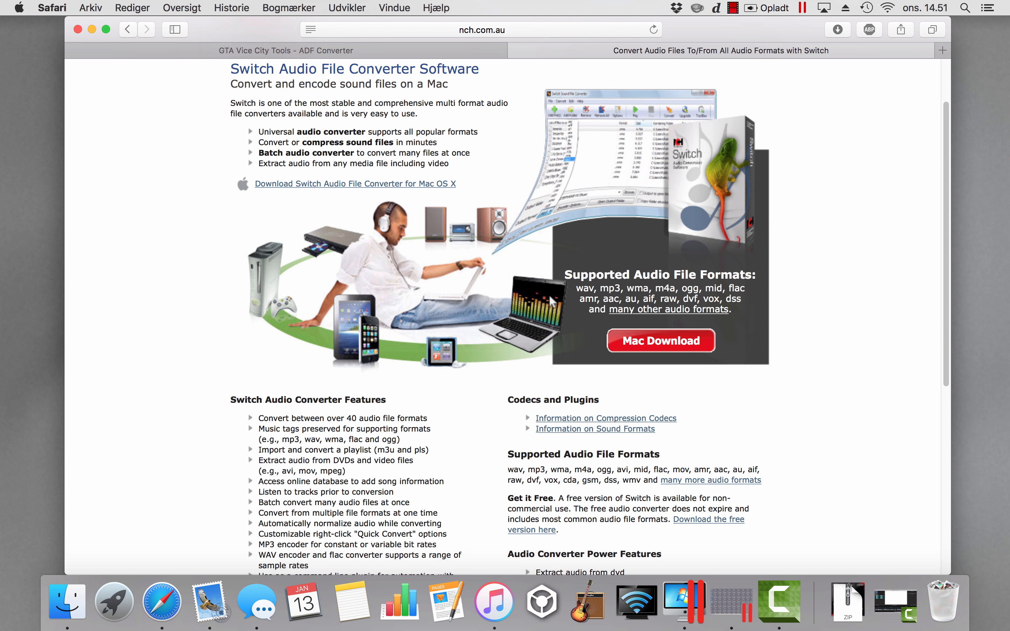
{"action": "scroll", "coordinate": [549, 295], "scroll_direction": "down", "scroll_amount": 2}
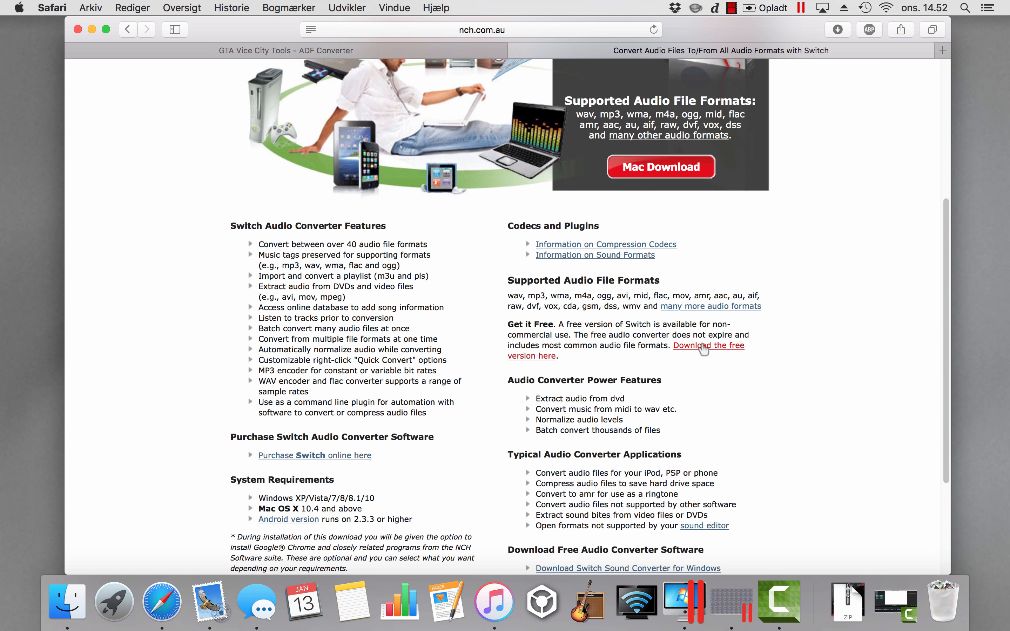
{"action": "left_click", "coordinate": [704, 346]}
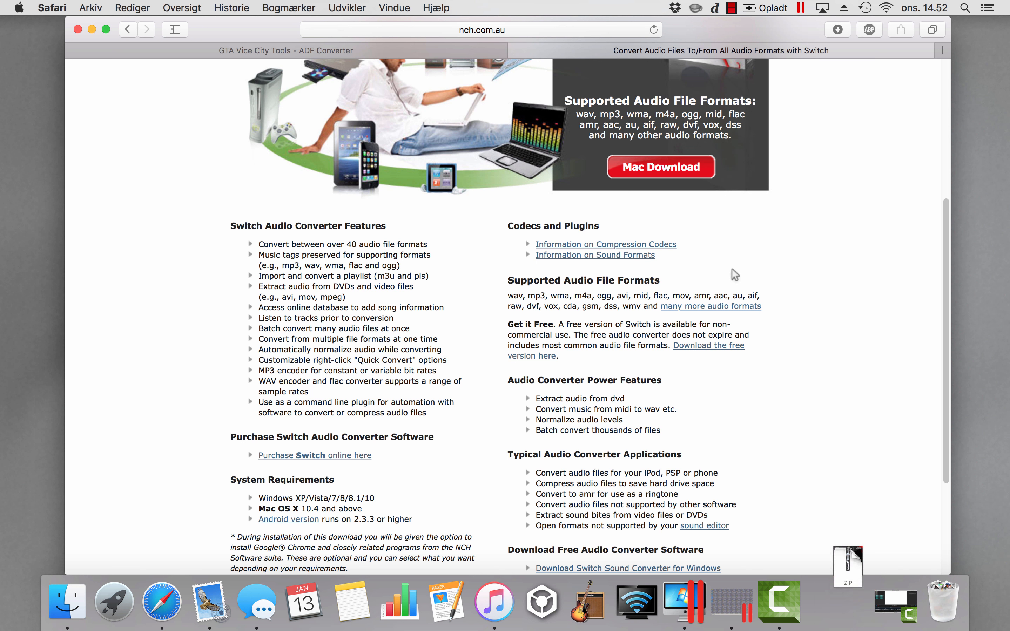
{"action": "scroll", "coordinate": [709, 292], "scroll_direction": "down", "scroll_amount": 3}
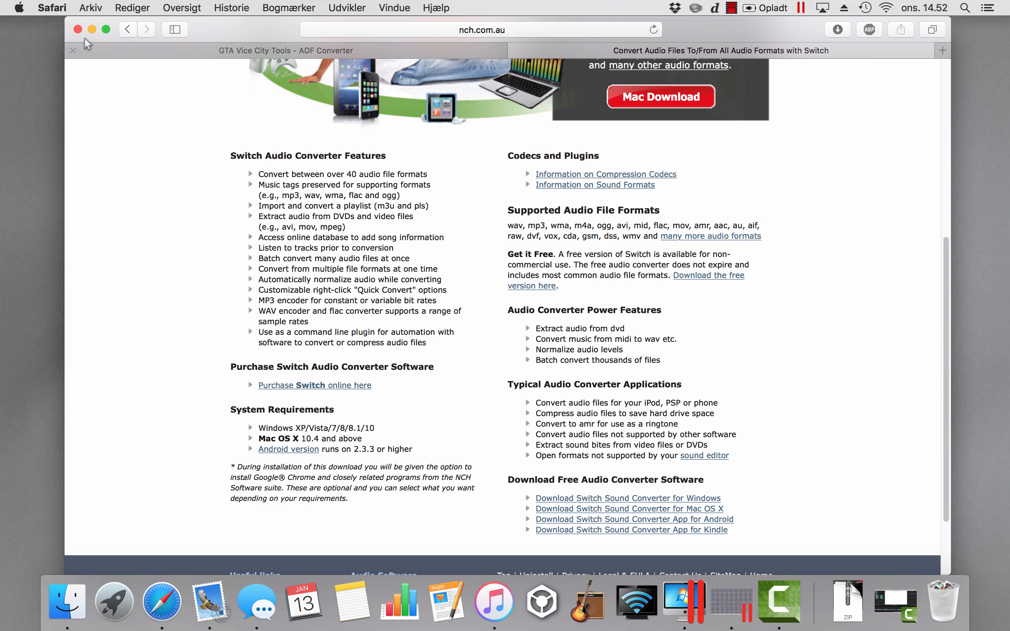
{"action": "left_click", "coordinate": [77, 30]}
{"action": "left_click", "coordinate": [391, 141]}
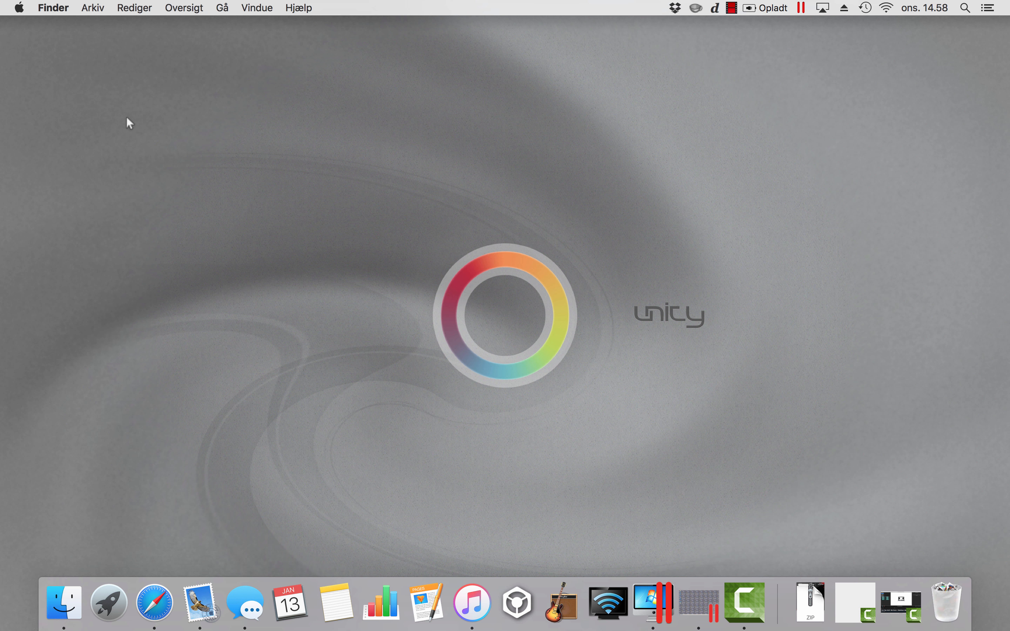
Create a new folder on the desktop named "Original MP3".
{"action": "right_click", "coordinate": [102, 105]}
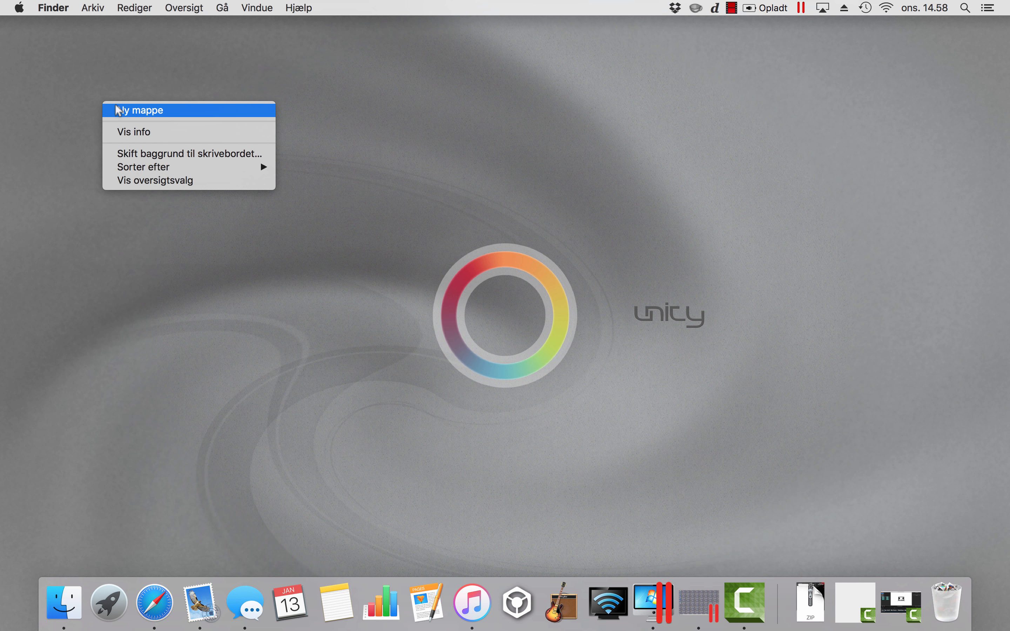
{"action": "left_click", "coordinate": [121, 109]}
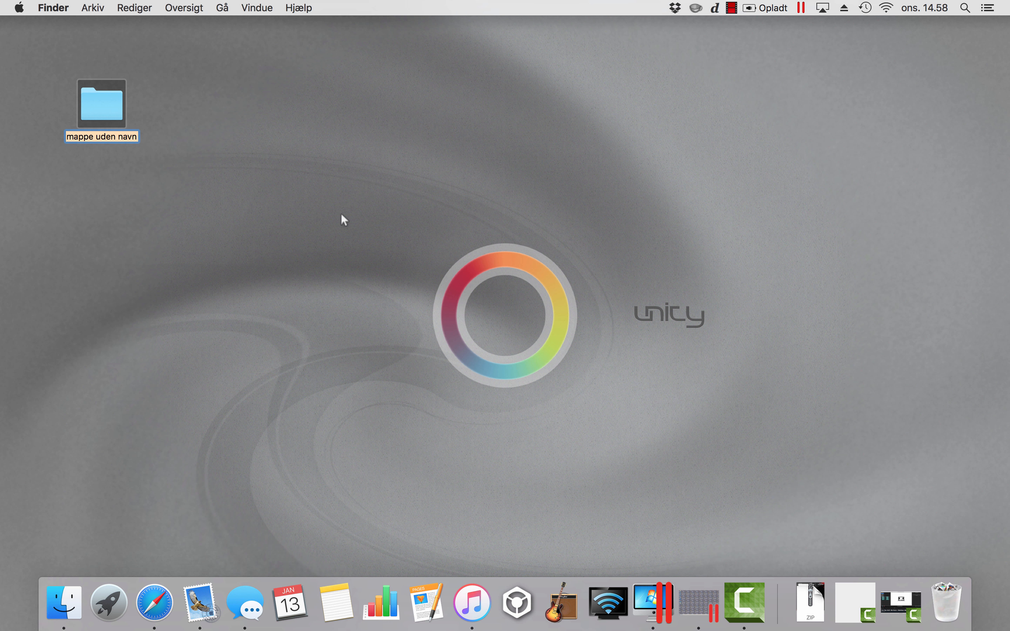
{"action": "type", "text": "Ori"}
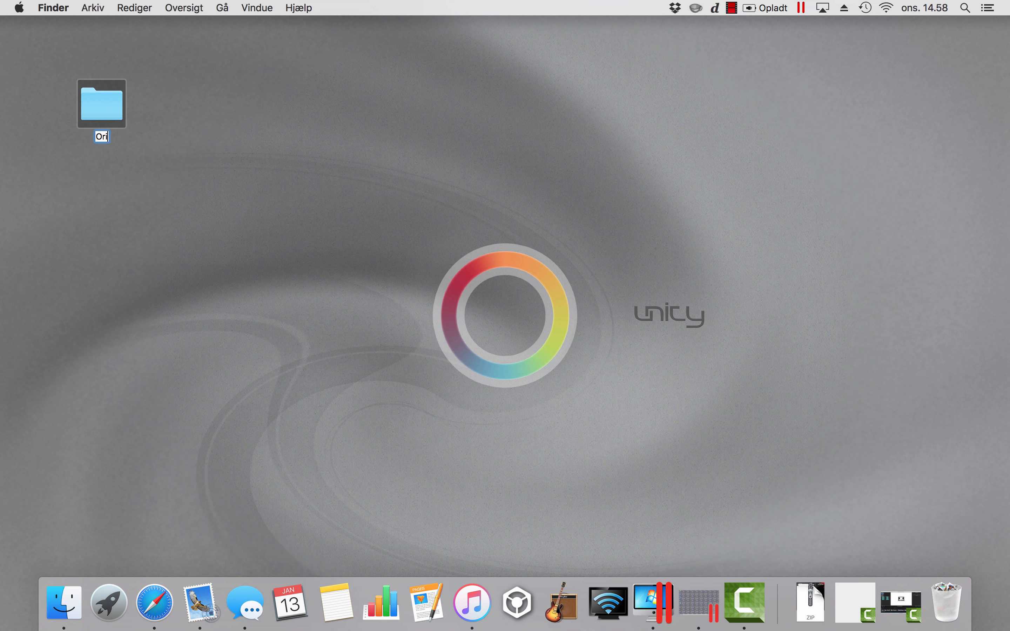
{"action": "type", "text": "ginal MP3"}
{"action": "key", "text": "Return"}
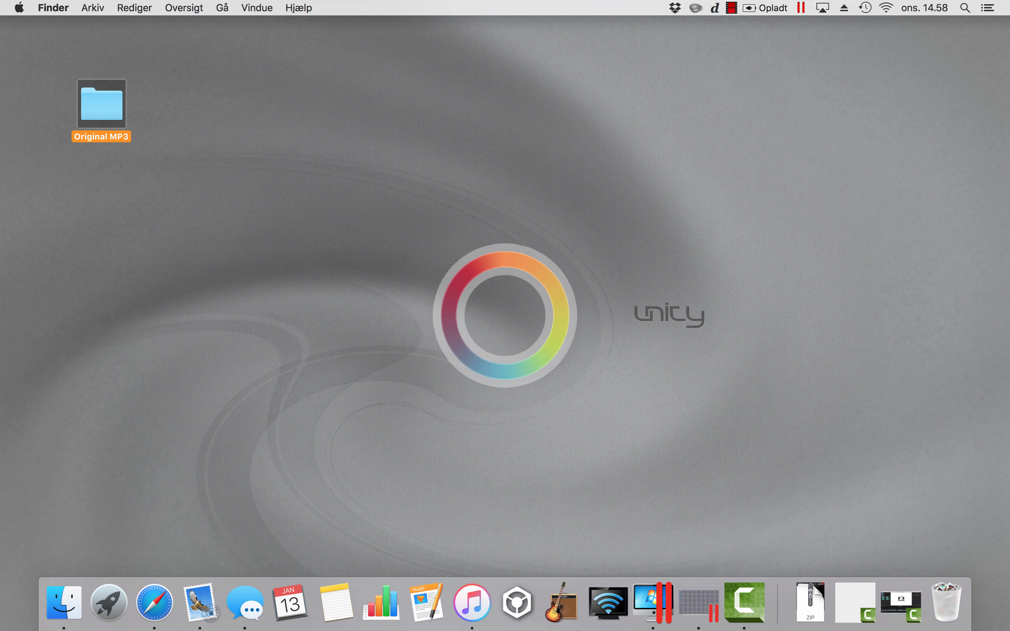
Create a desktop folder named "Original MP3 to WAV" beside the Original MP3 folder.
{"action": "right_click", "coordinate": [169, 143]}
{"action": "left_click", "coordinate": [180, 129]}
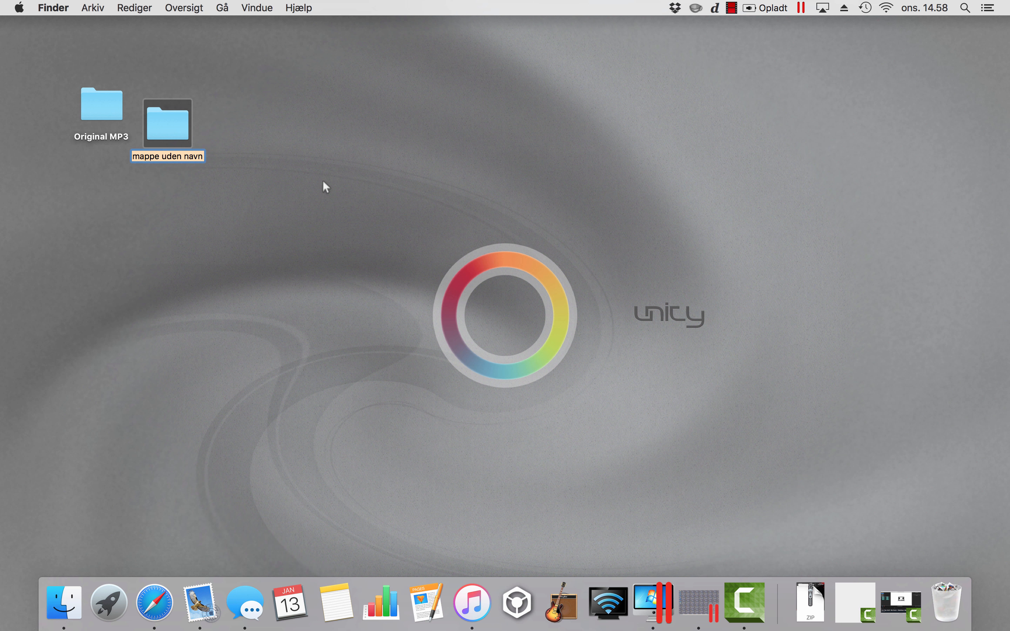
{"action": "type", "text": "M"}
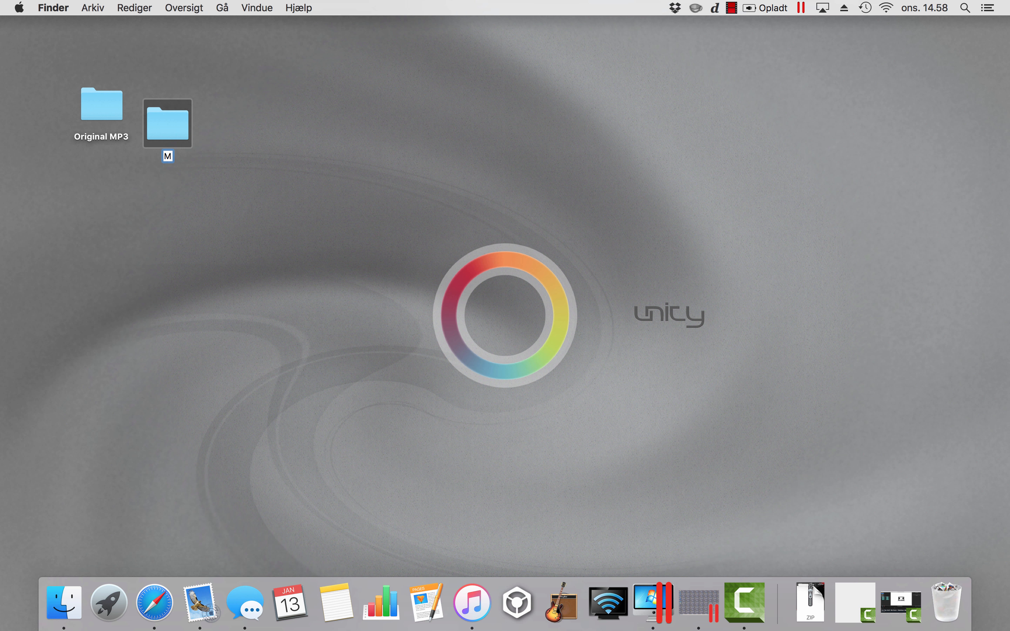
{"action": "key", "text": "BackSpace"}
{"action": "type", "text": "Original MP3 "}
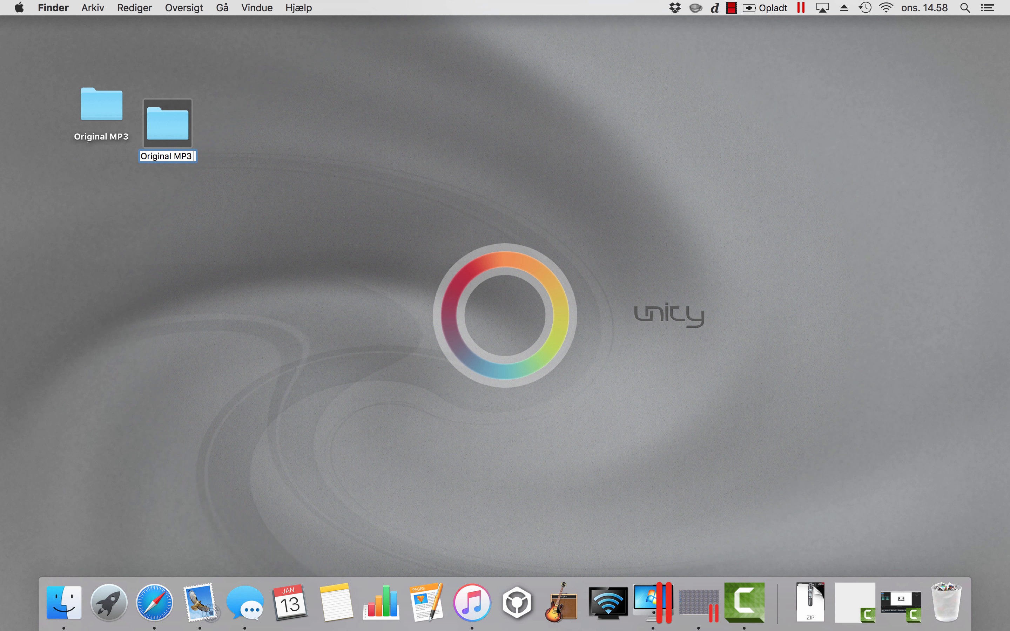
{"action": "type", "text": "to WAV"}
{"action": "key", "text": "Return"}
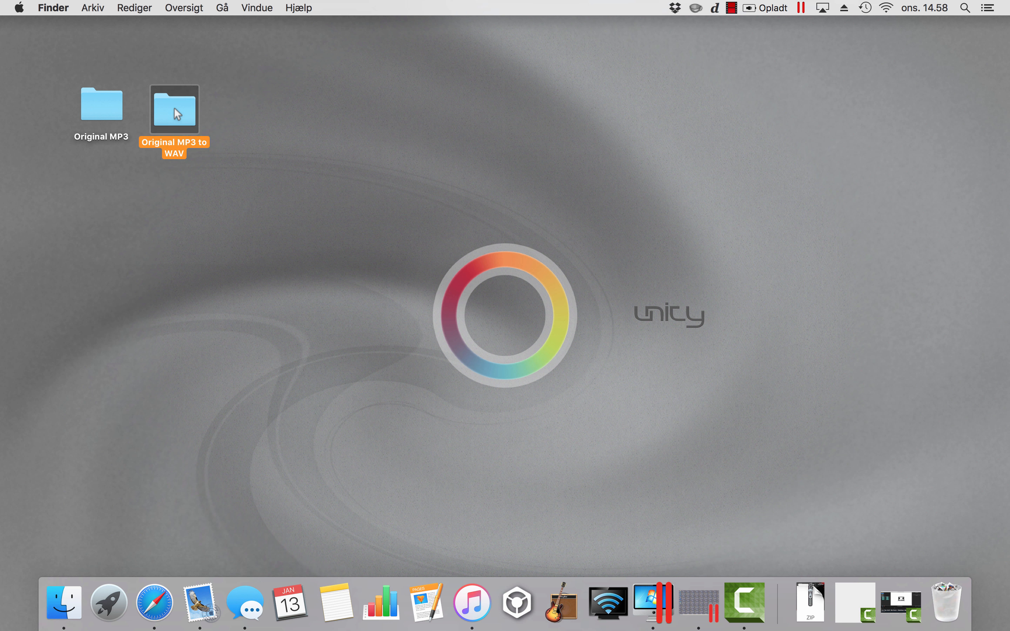
Create a desktop folder named "WAVE to Fixed MP3" beside the Original MP3 to WAV folder and align it with the row.
{"action": "right_click", "coordinate": [244, 115]}
{"action": "left_click", "coordinate": [307, 127]}
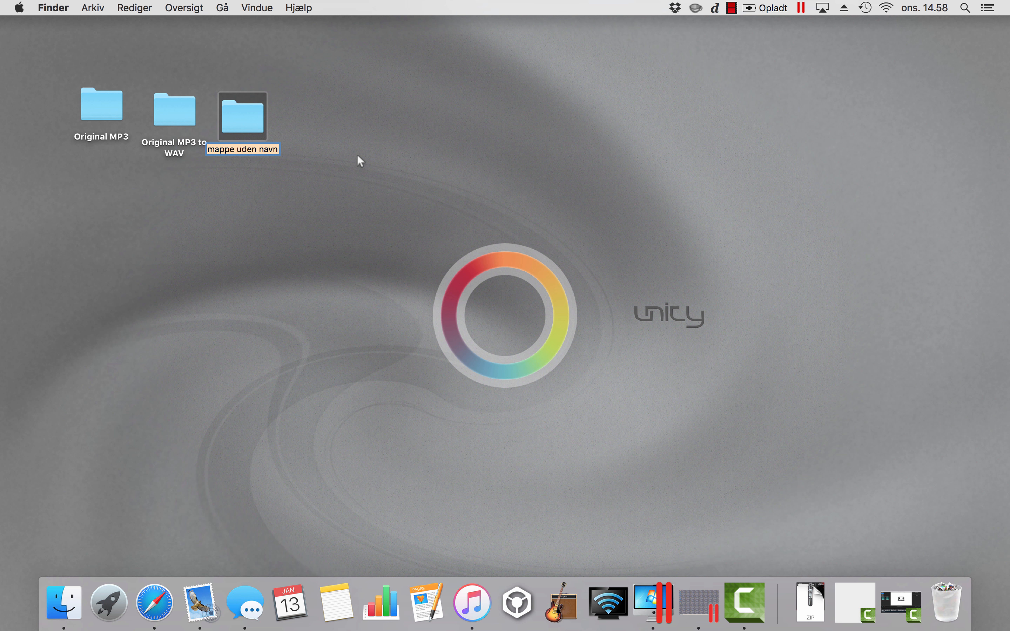
{"action": "type", "text": "WAVE"}
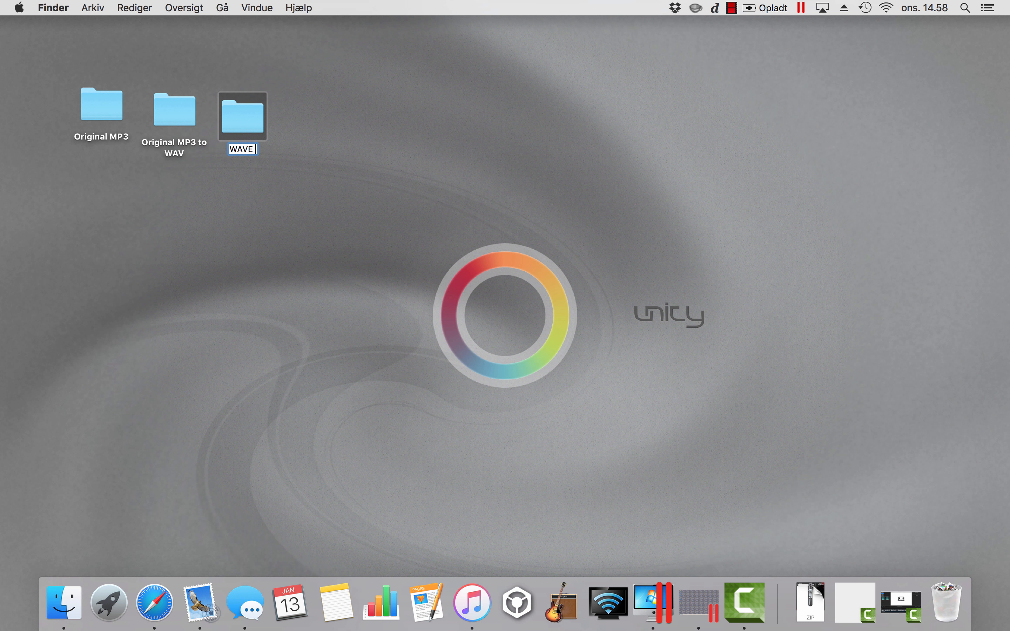
{"action": "type", "text": " to Fixed MP"}
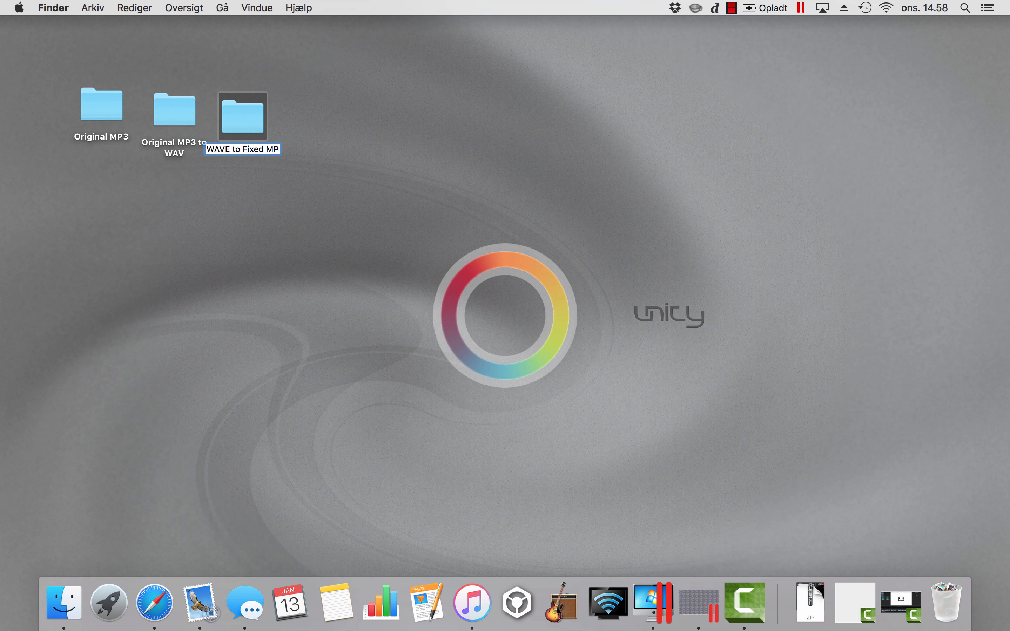
{"action": "type", "text": "3"}
{"action": "key", "text": "Return"}
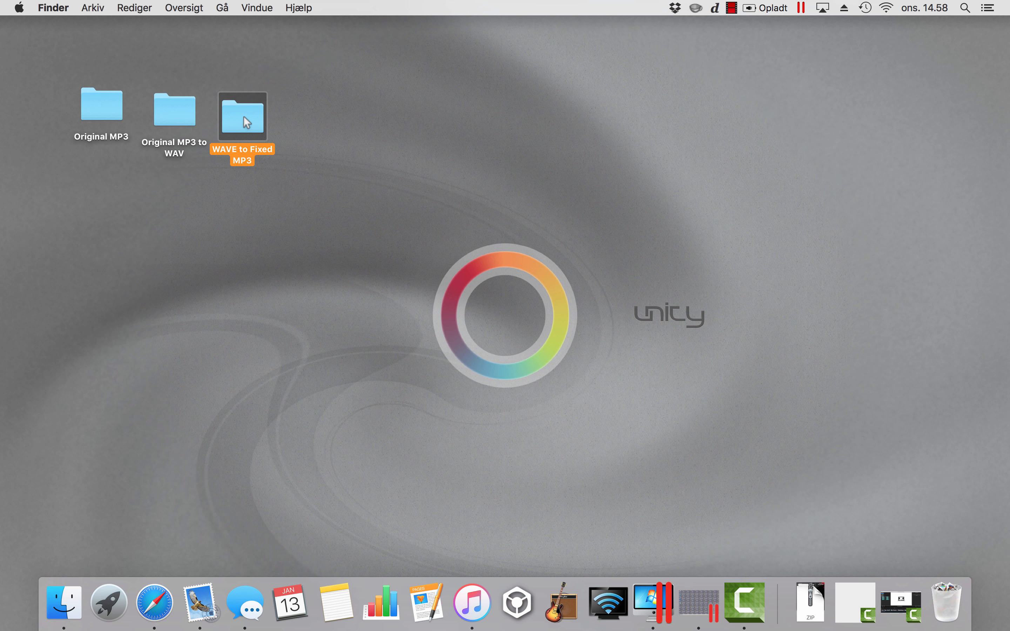
{"action": "left_click", "coordinate": [178, 112]}
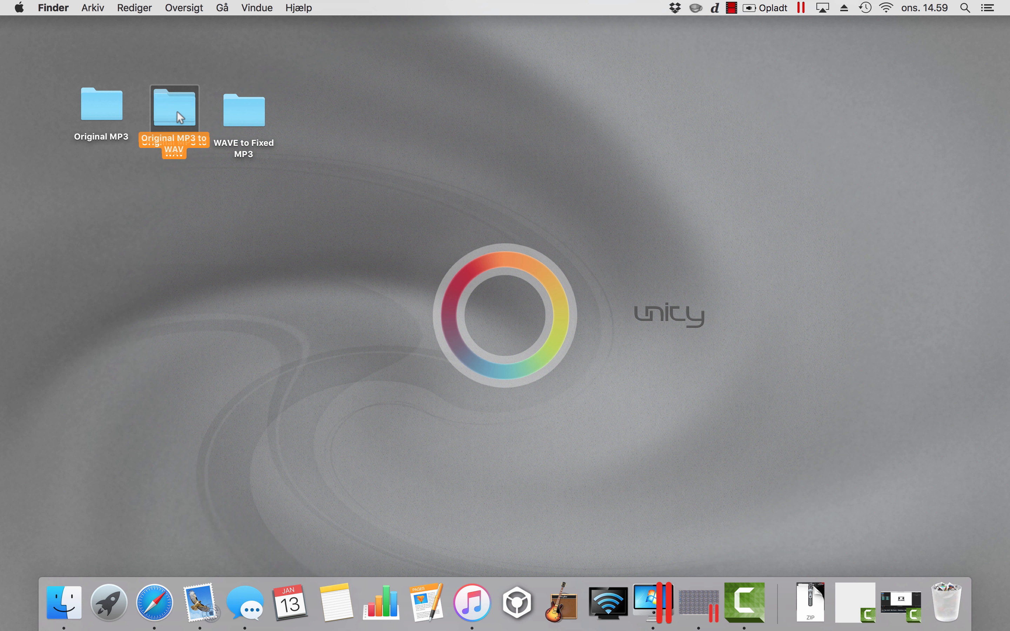
{"action": "left_click", "coordinate": [179, 173]}
Create a desktop folder named "Original ADF" below the Original MP3 folder.
{"action": "right_click", "coordinate": [92, 191]}
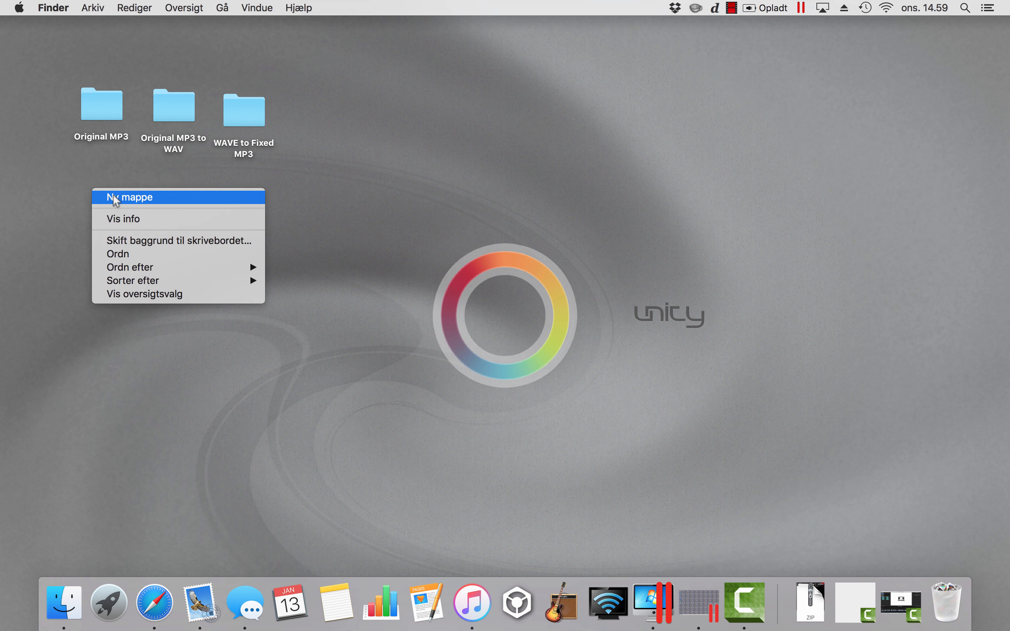
{"action": "left_click", "coordinate": [109, 196]}
{"action": "type", "text": "Original ADF"}
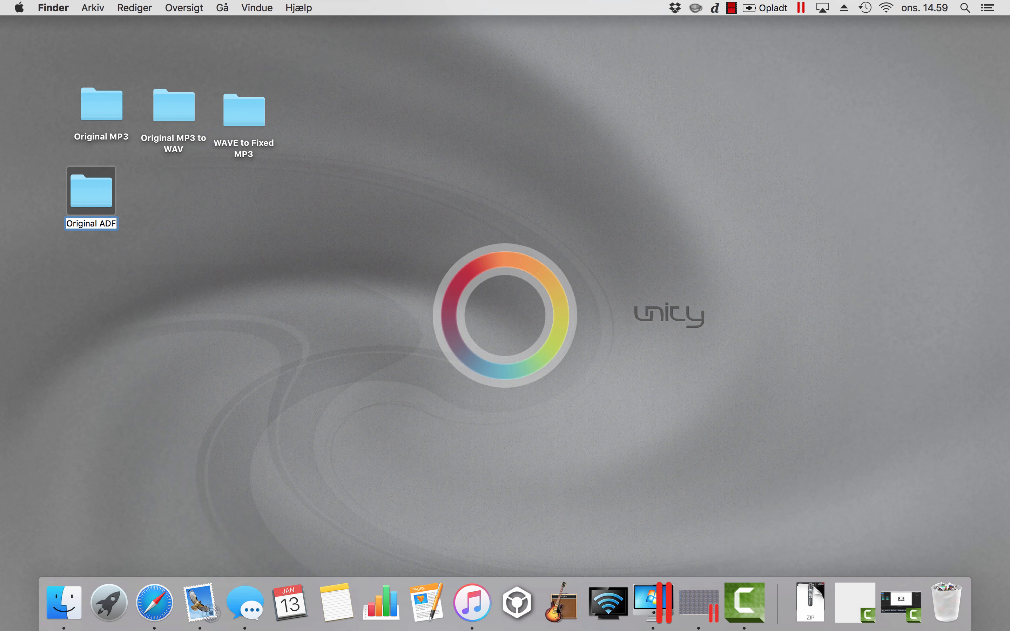
{"action": "key", "text": "Return"}
{"action": "left_click", "coordinate": [212, 274]}
Create a desktop folder named "Original ADF to MP3" beside the Original ADF folder.
{"action": "right_click", "coordinate": [161, 214]}
{"action": "left_click", "coordinate": [265, 219]}
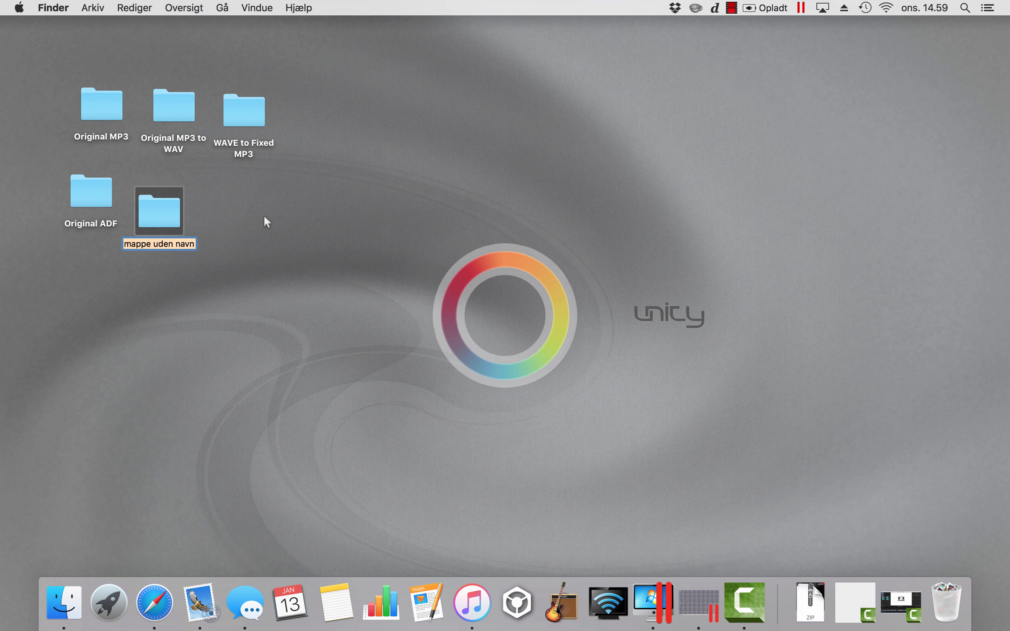
{"action": "type", "text": "Original ADF to MP"}
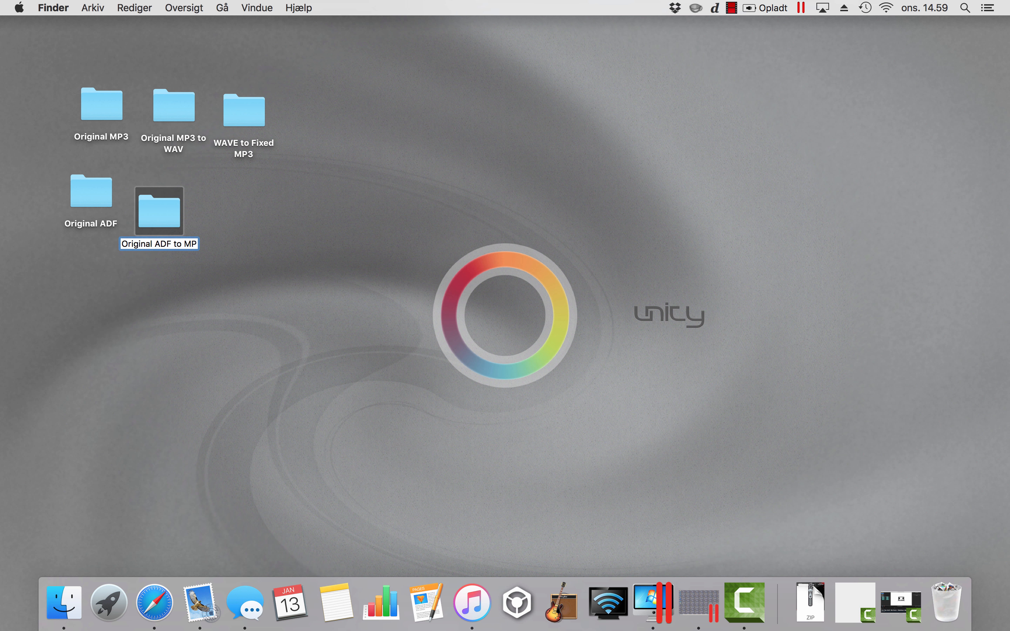
{"action": "type", "text": "3"}
{"action": "key", "text": "Return"}
Create a desktop folder named "Radio MP3 to WAVE" beside the Original ADF to MP3 folder.
{"action": "right_click", "coordinate": [237, 224]}
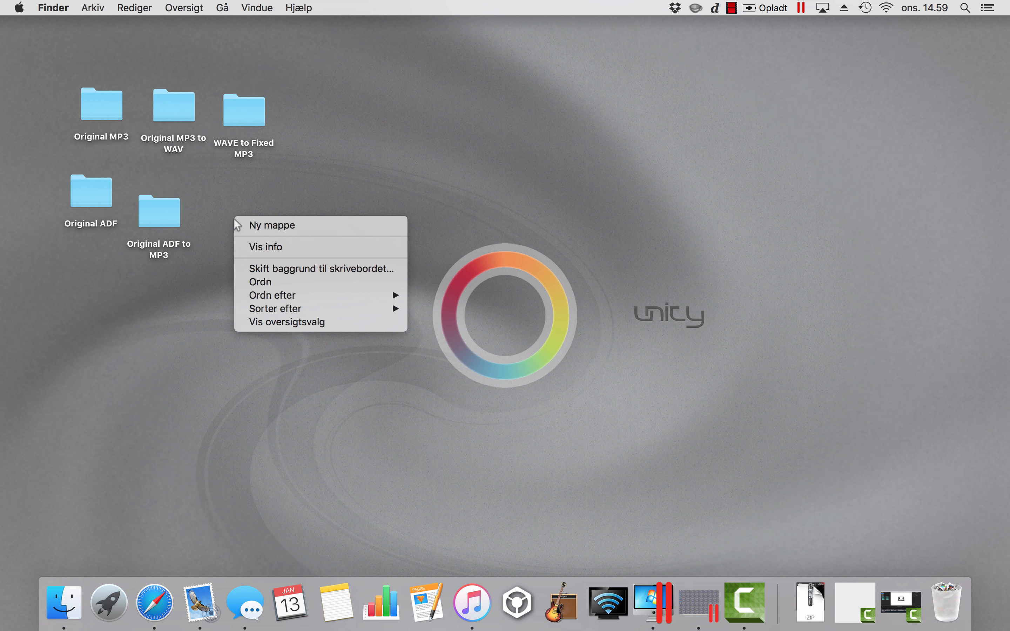
{"action": "left_click", "coordinate": [246, 225]}
{"action": "type", "text": "Radio M"}
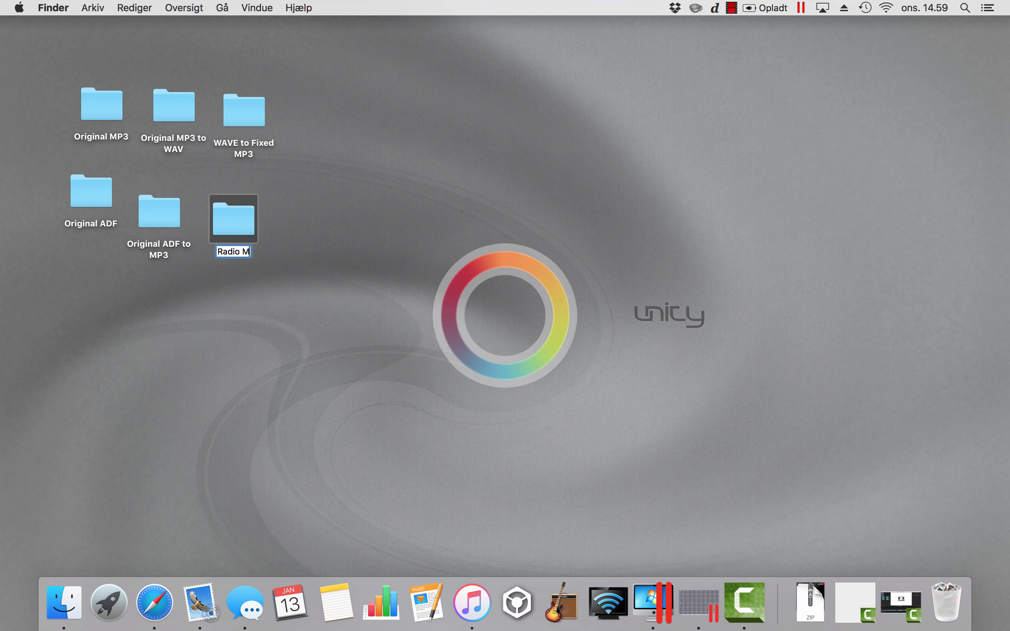
{"action": "type", "text": "P3 to WA"}
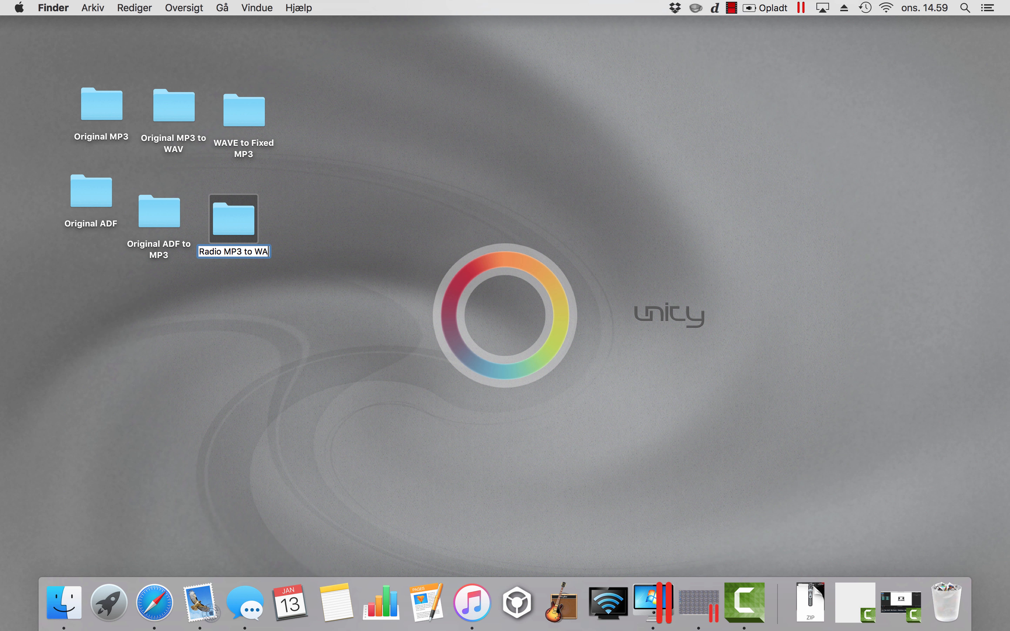
{"action": "type", "text": "VE"}
{"action": "key", "text": "Return"}
Create a desktop folder named "Radio Wave to MP3" beside the Radio MP3 to WAVE folder.
{"action": "left_click", "coordinate": [286, 223]}
{"action": "right_click", "coordinate": [286, 221]}
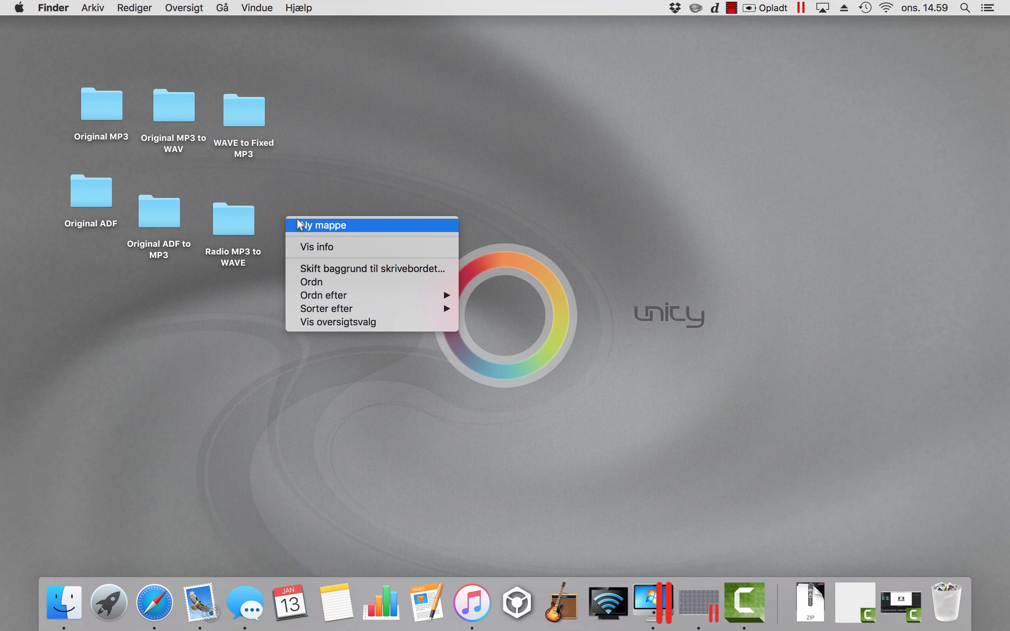
{"action": "left_click", "coordinate": [298, 221]}
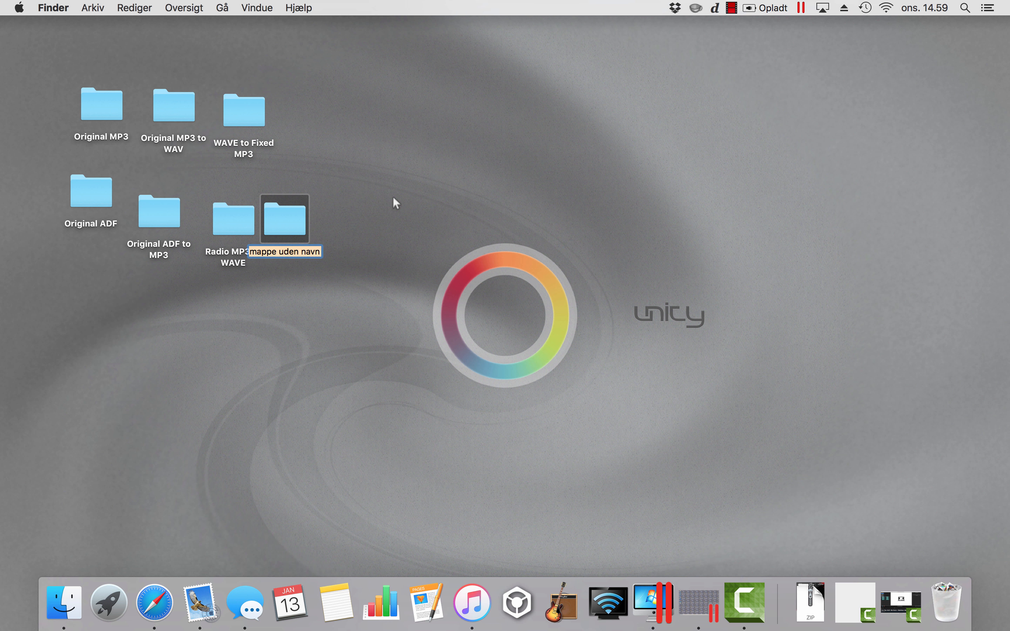
{"action": "type", "text": "Radio W"}
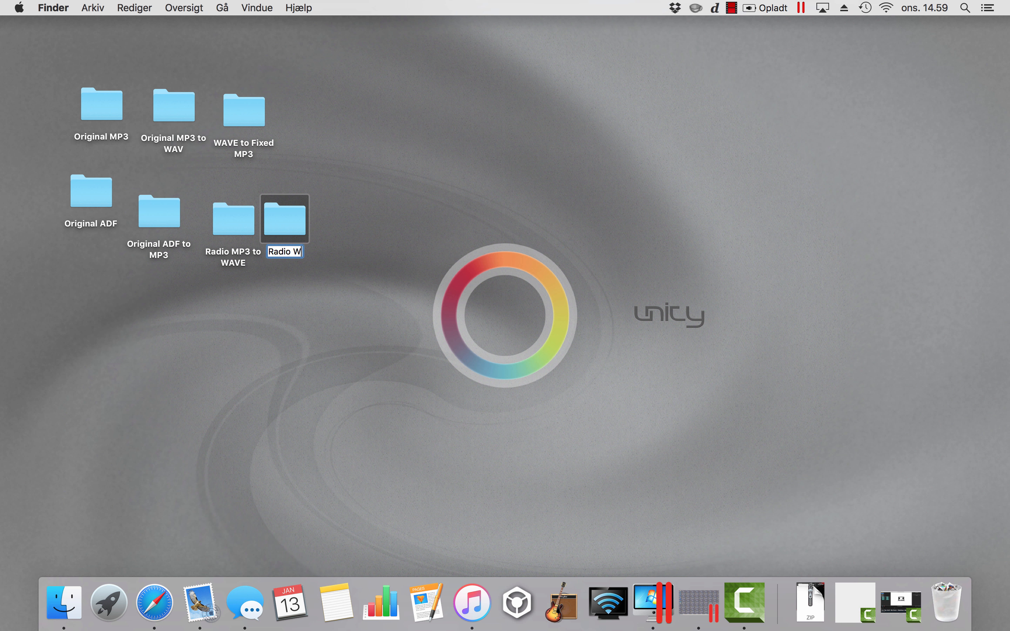
{"action": "type", "text": "ave to MP"}
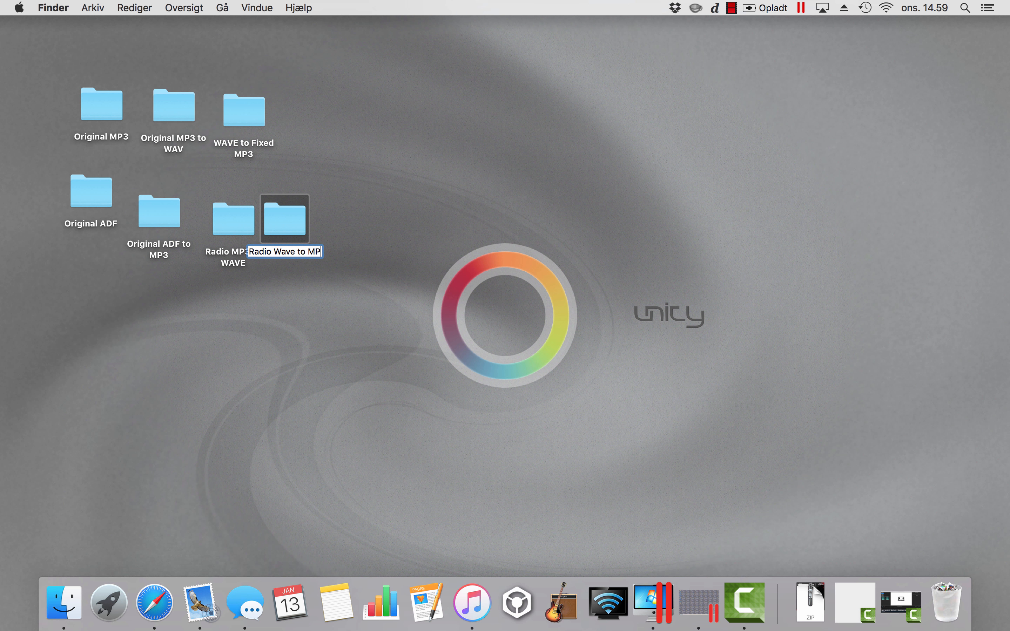
{"action": "type", "text": "3"}
{"action": "key", "text": "Return"}
Create a desktop folder named "Radio Fixed ADF" beside the Radio Wave to MP3 folder and clean up the desktop icons into the grid.
{"action": "right_click", "coordinate": [360, 220]}
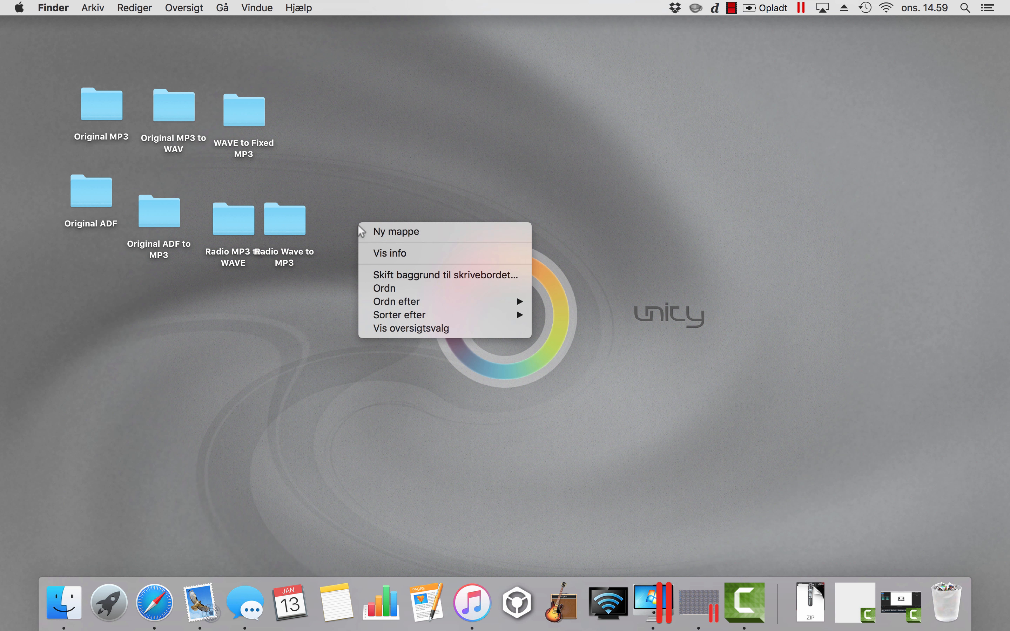
{"action": "left_click", "coordinate": [388, 229]}
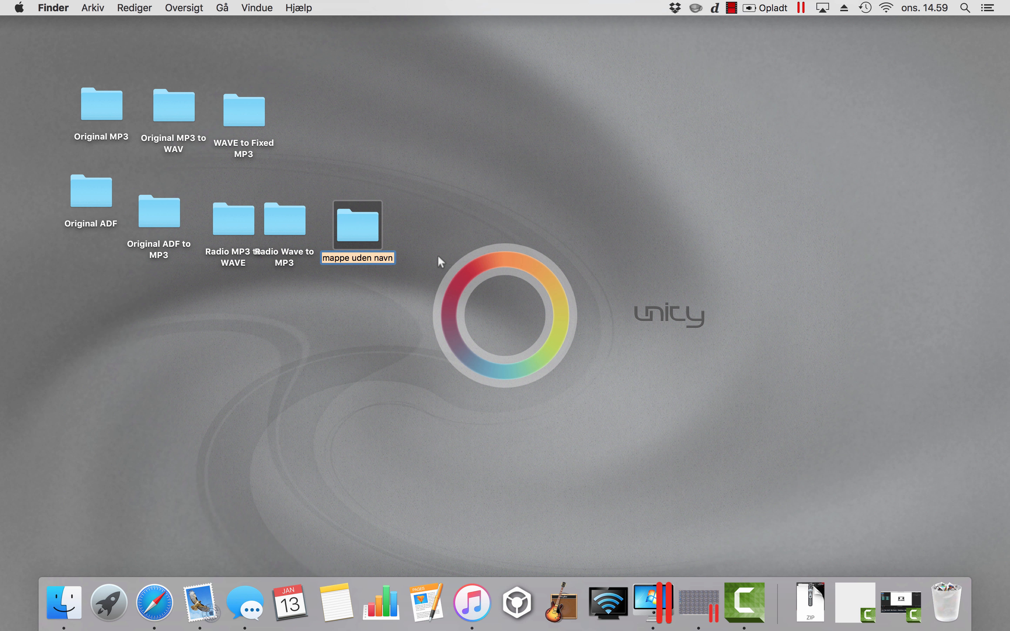
{"action": "type", "text": "Radio Fi"}
{"action": "type", "text": "xed"}
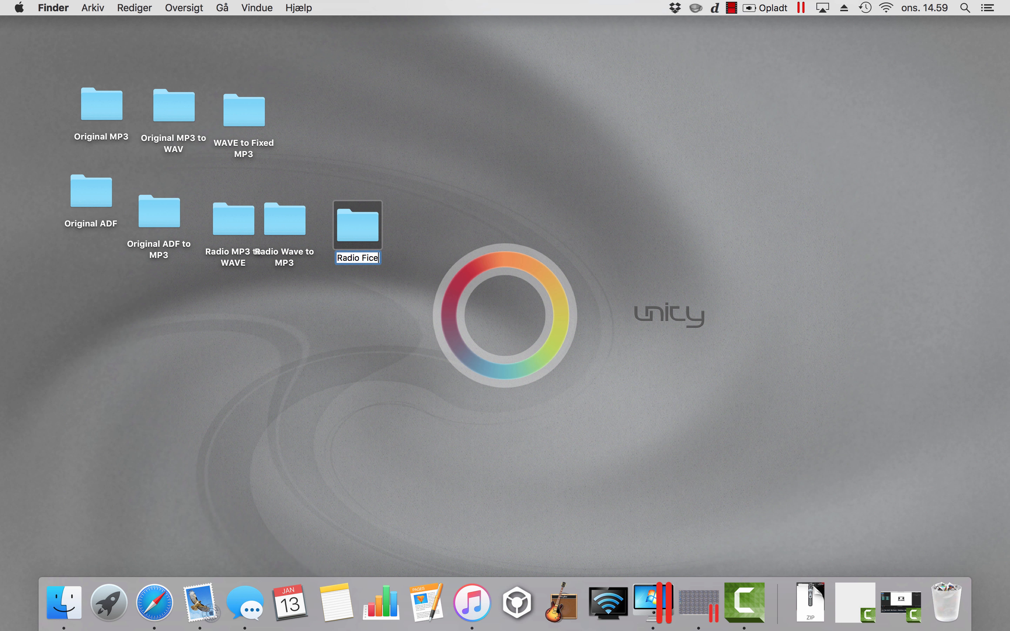
{"action": "type", "text": " ADF"}
{"action": "key", "text": "Return"}
{"action": "right_click", "coordinate": [196, 238]}
{"action": "left_click", "coordinate": [208, 302]}
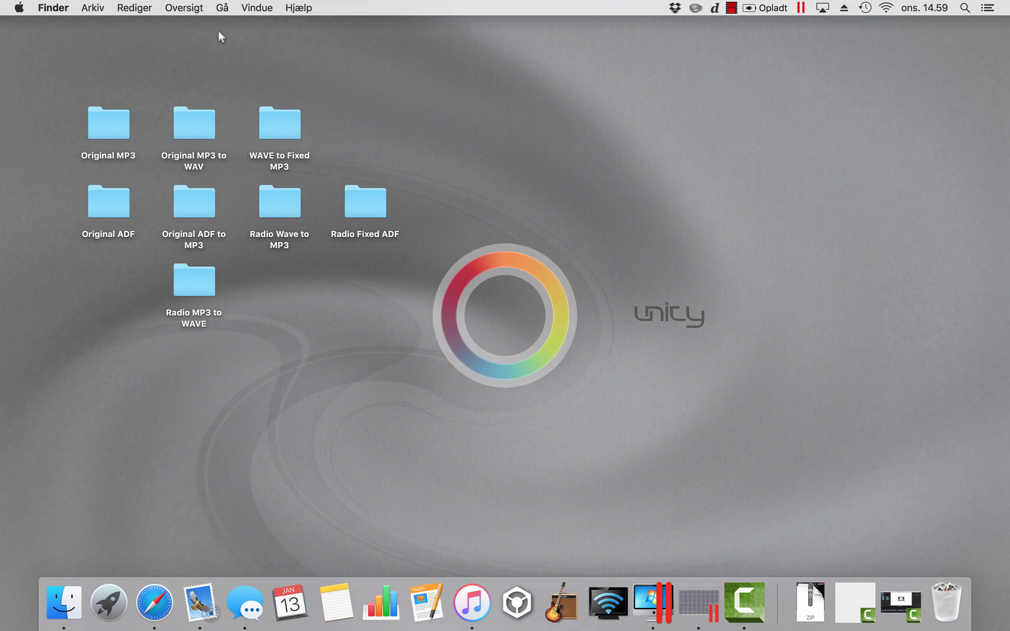
Find Grand Theft Auto Vice City in the Applications folder and show its package contents.
{"action": "left_click", "coordinate": [221, 9]}
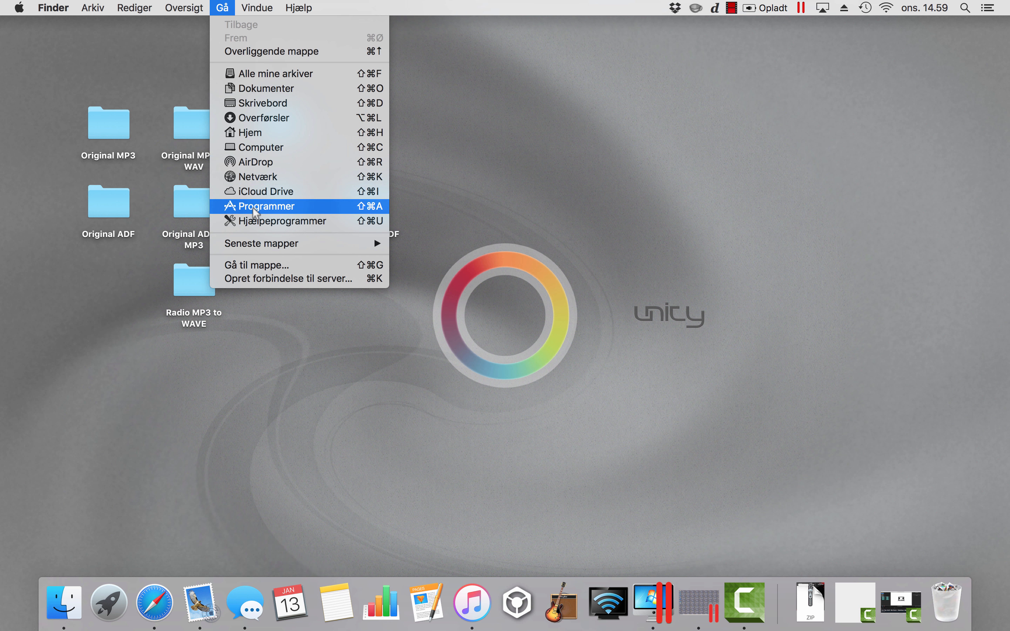
{"action": "left_click", "coordinate": [320, 206]}
{"action": "scroll", "coordinate": [444, 240], "scroll_direction": "down", "scroll_amount": 10}
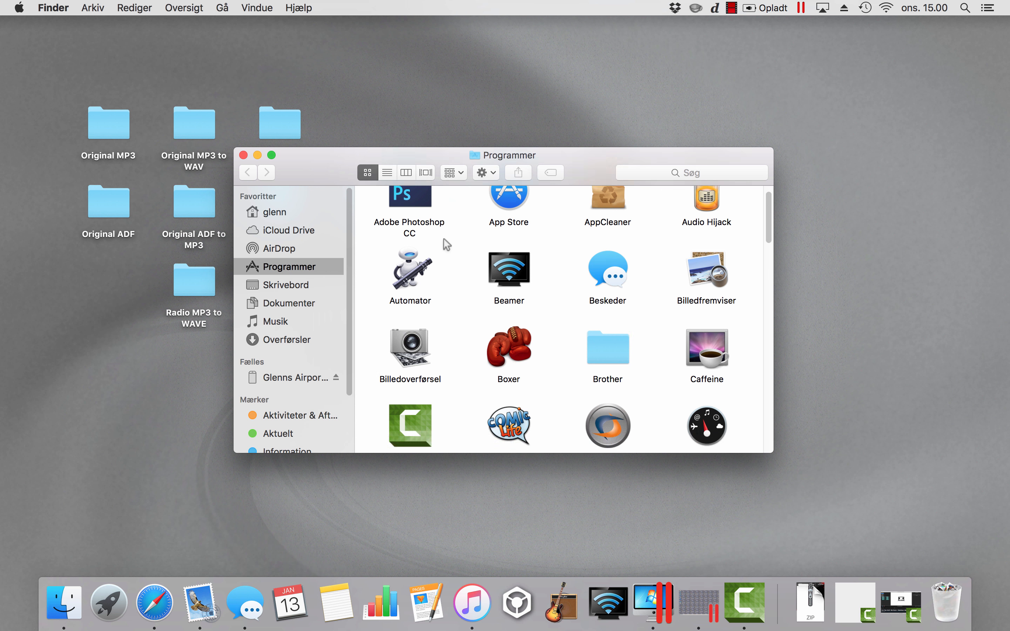
{"action": "scroll", "coordinate": [448, 244], "scroll_direction": "up", "scroll_amount": 3}
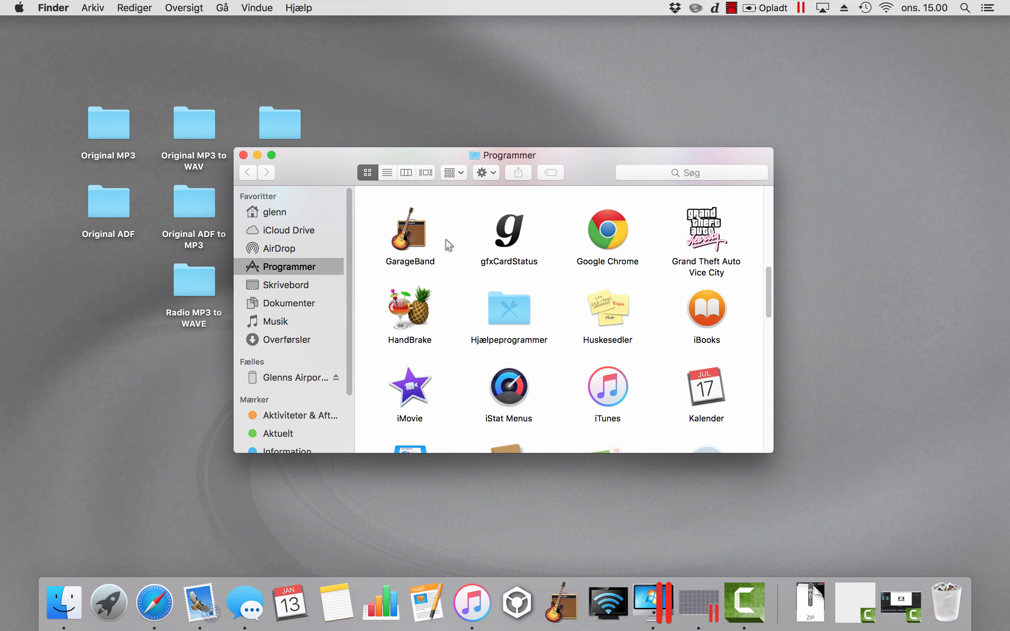
{"action": "left_click", "coordinate": [704, 252]}
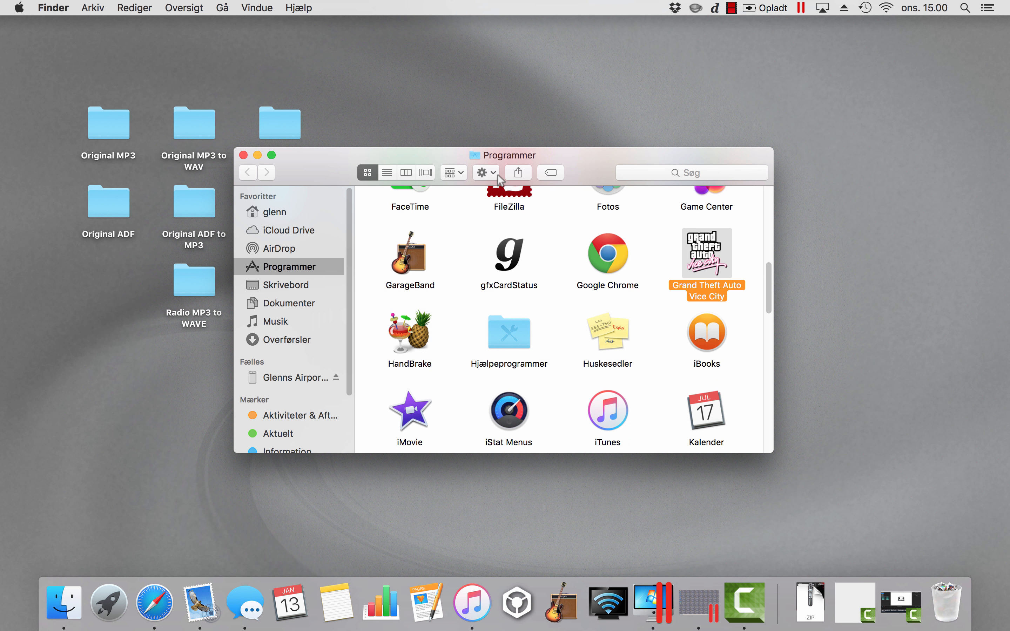
{"action": "left_click", "coordinate": [487, 173]}
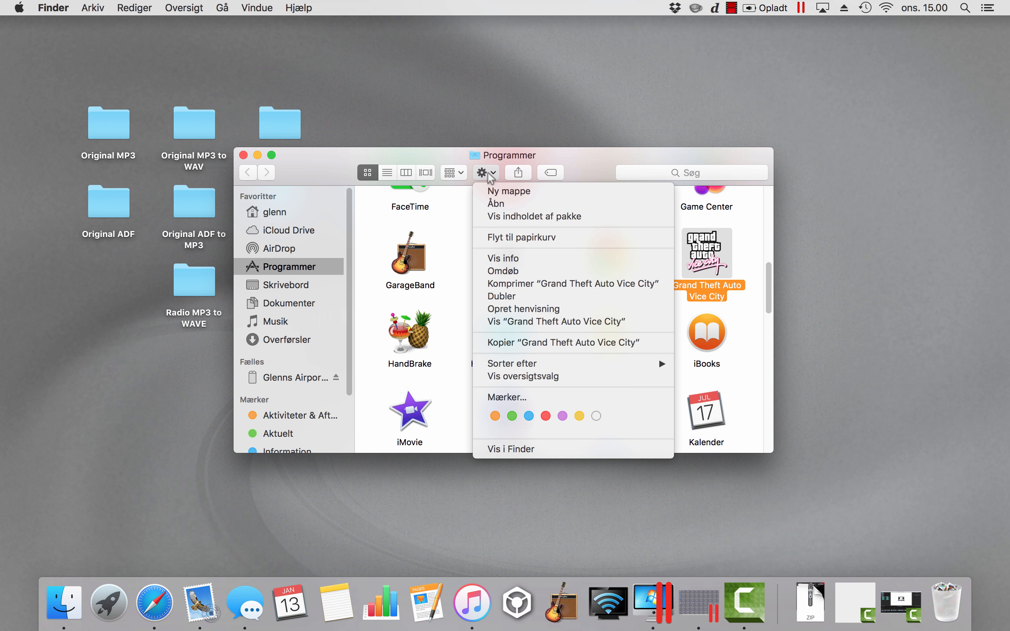
{"action": "left_click", "coordinate": [506, 217]}
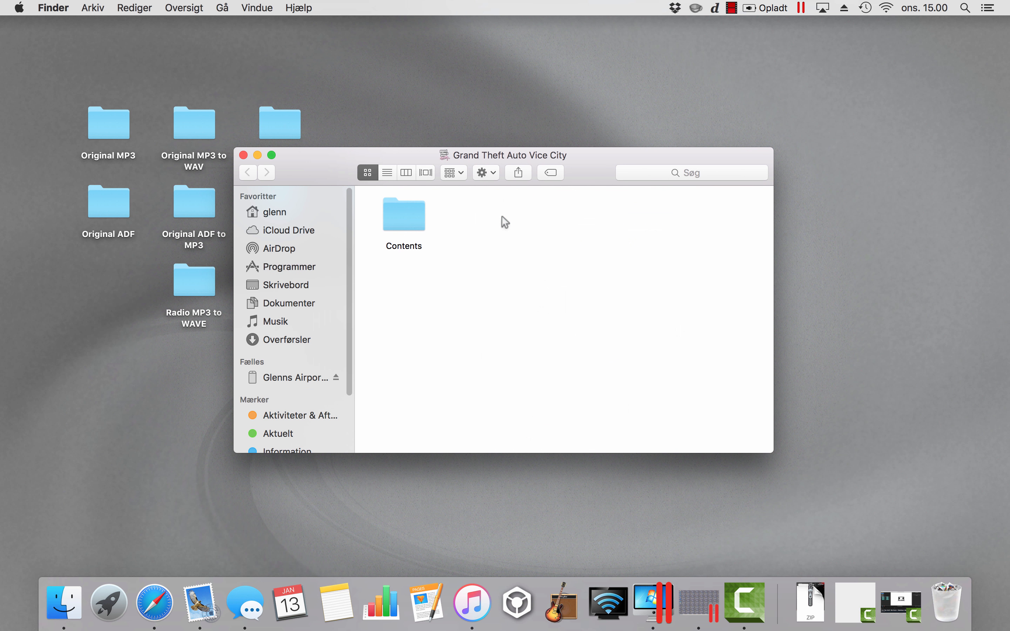
Open the game's audio folder under Contents/Resources/transgaming/c_drive/Program Files/Rockstar Games/Grand Theft Auto Vice City.
{"action": "double_click", "coordinate": [402, 208]}
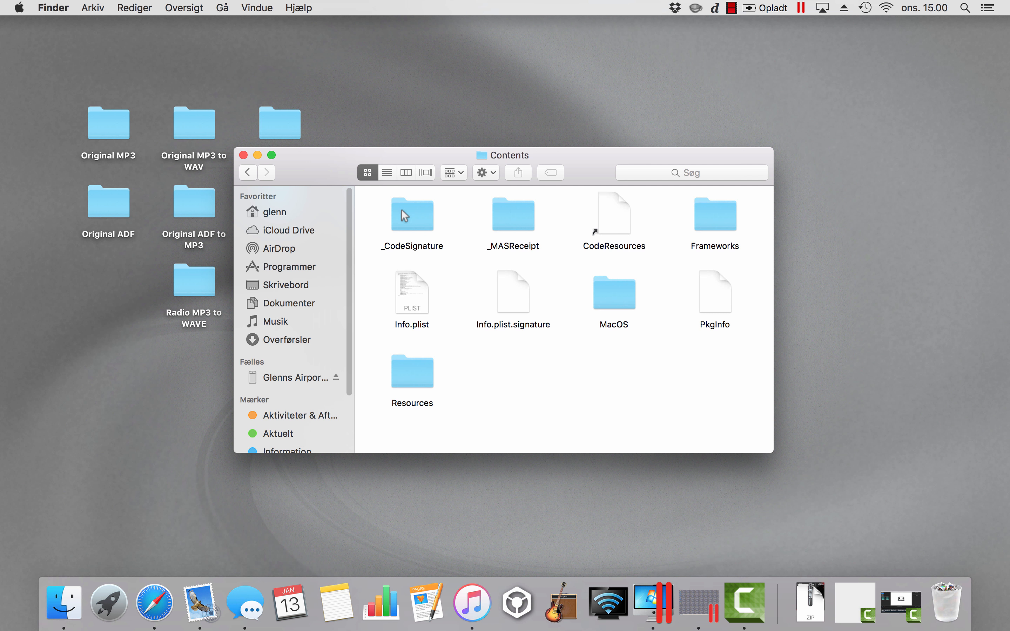
{"action": "double_click", "coordinate": [402, 381]}
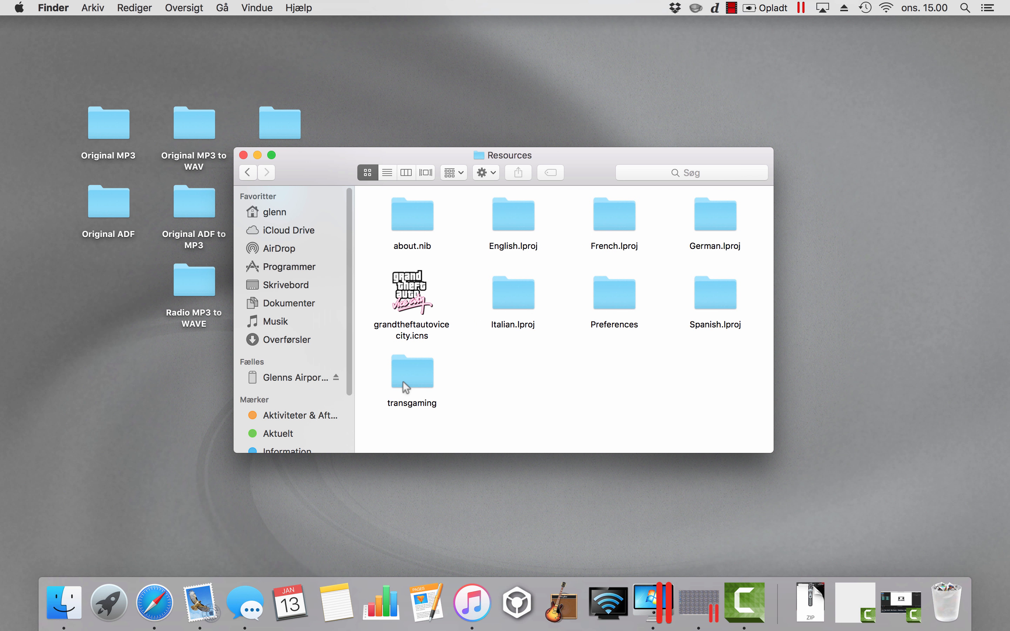
{"action": "double_click", "coordinate": [411, 375]}
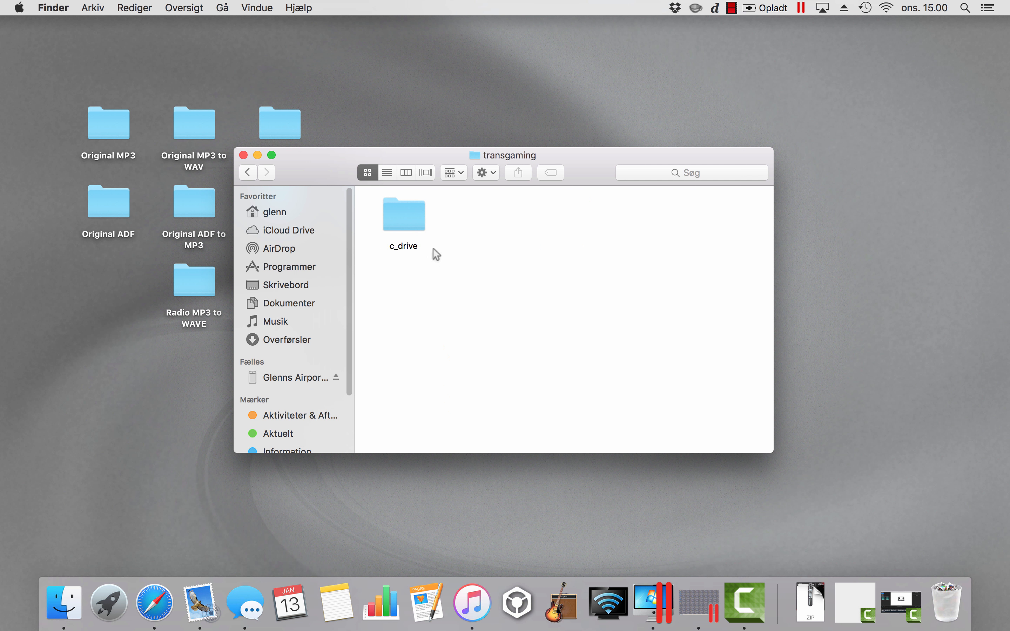
{"action": "double_click", "coordinate": [411, 224]}
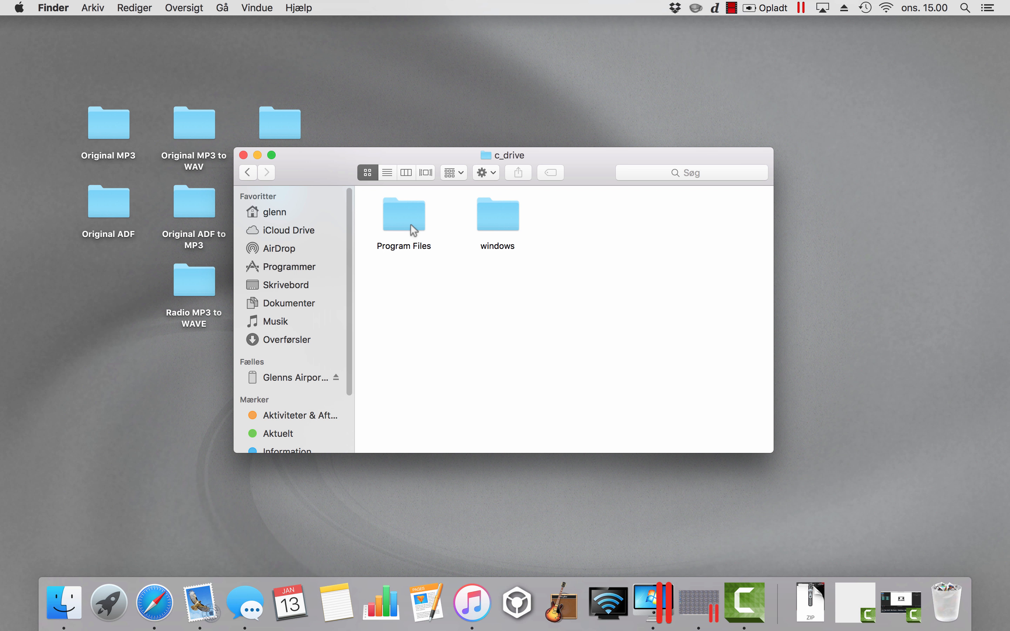
{"action": "double_click", "coordinate": [410, 224]}
{"action": "double_click", "coordinate": [411, 217]}
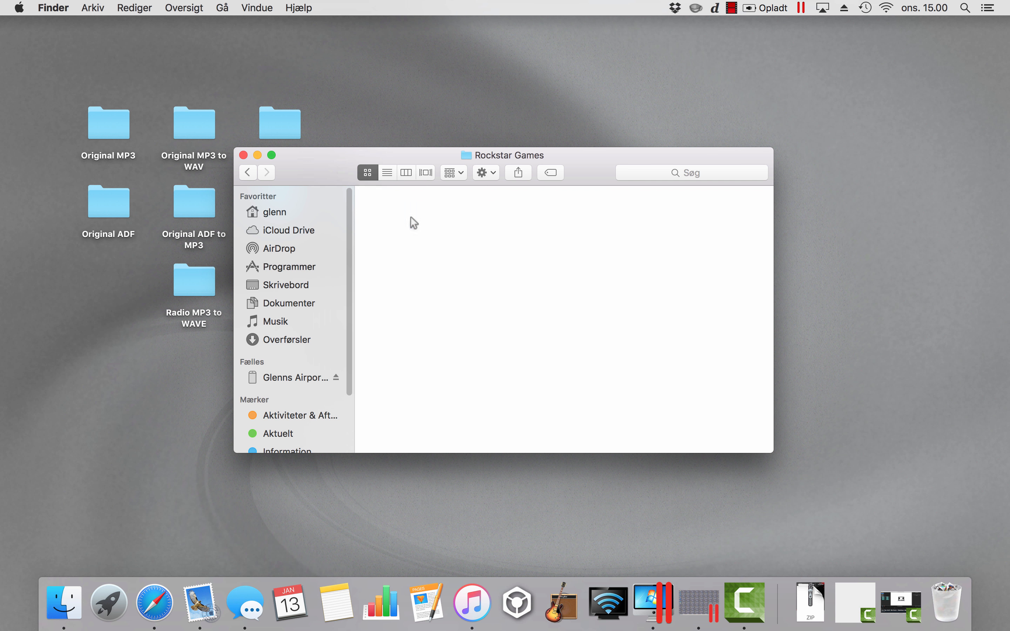
{"action": "double_click", "coordinate": [407, 214]}
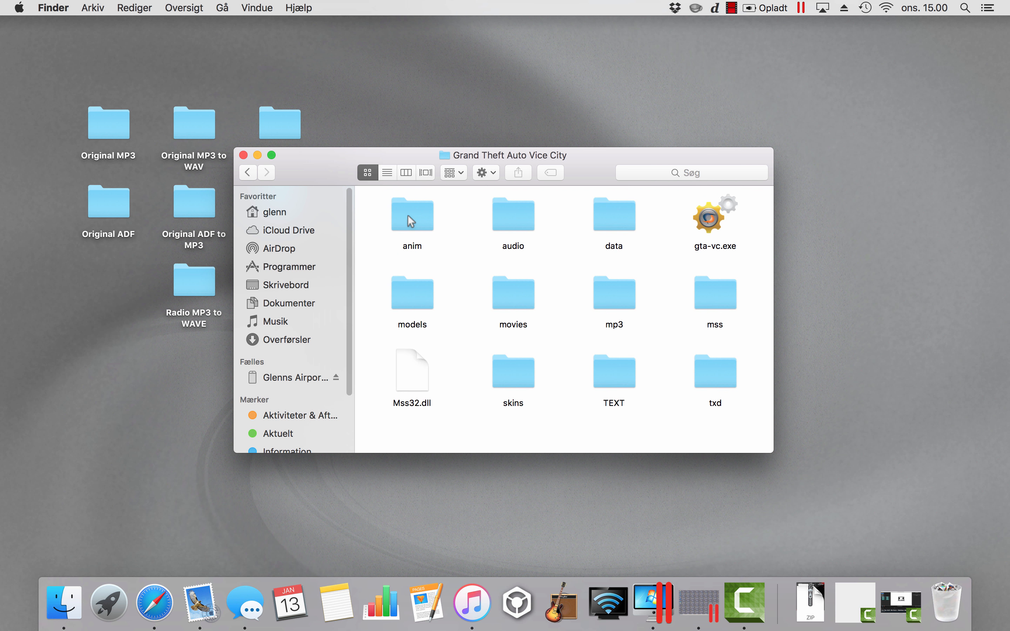
{"action": "double_click", "coordinate": [503, 219]}
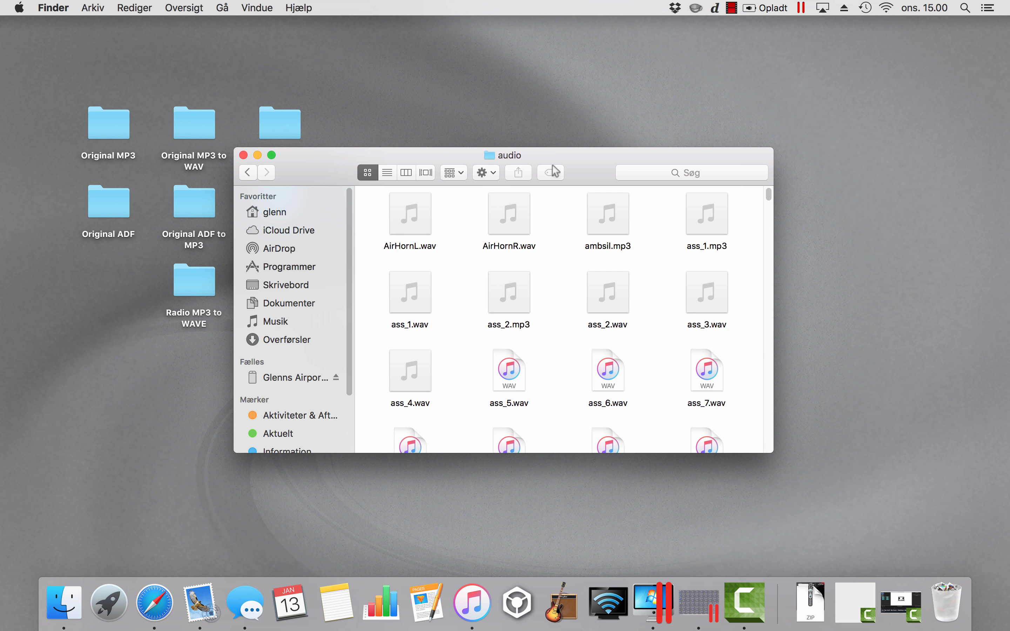
Move the audio folder window clear of the desktop folders and search only that folder for files of type MP3 audio.
{"action": "left_click_drag", "start_coordinate": [580, 151], "coordinate": [748, 84]}
{"action": "left_click", "coordinate": [844, 106]}
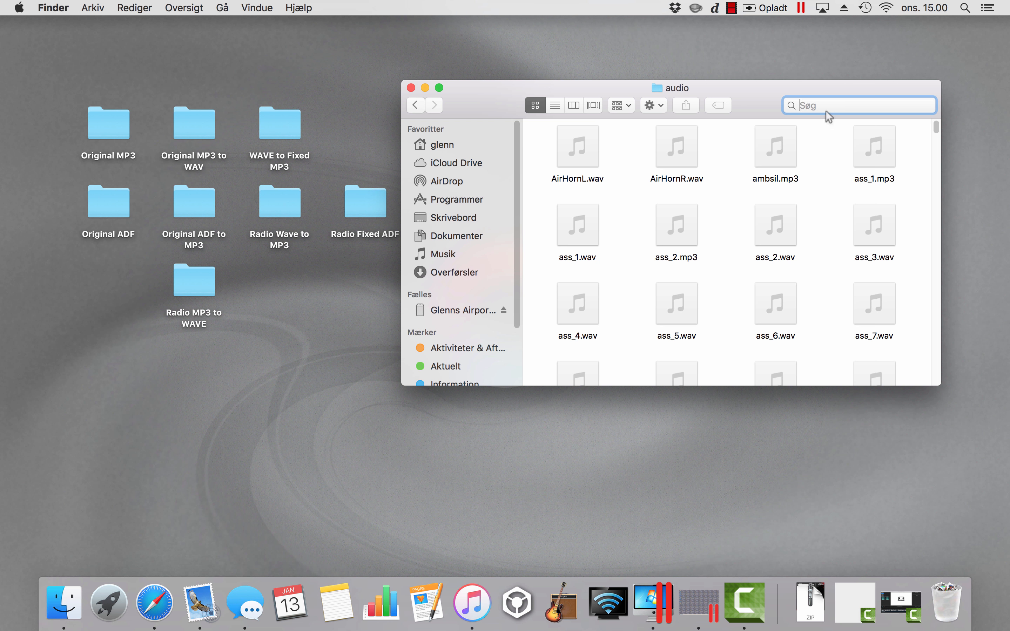
{"action": "type", "text": "mp3"}
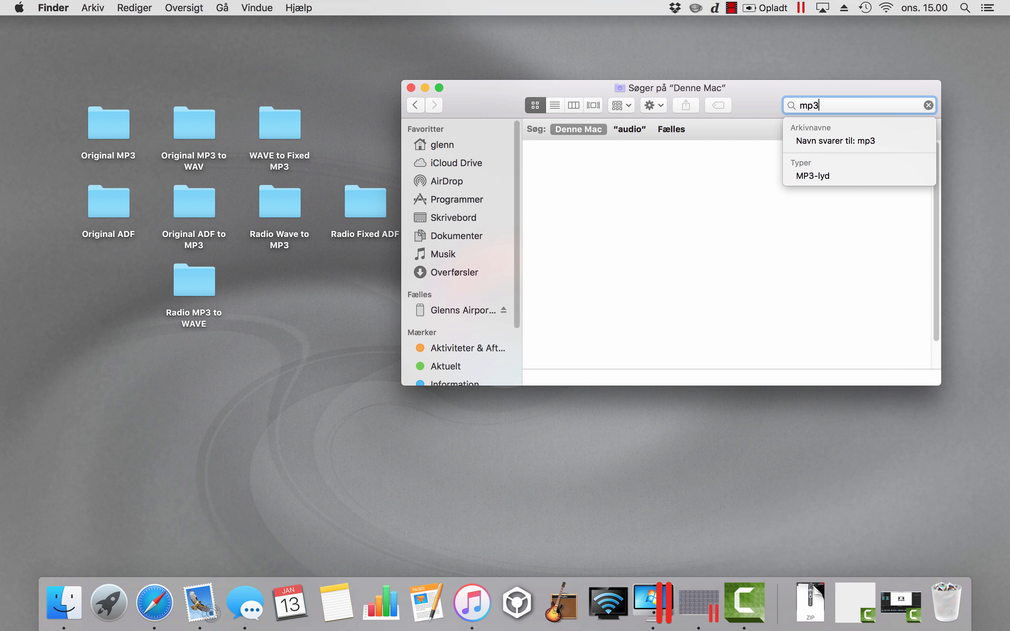
{"action": "key", "text": "Down"}
{"action": "key", "text": "Down"}
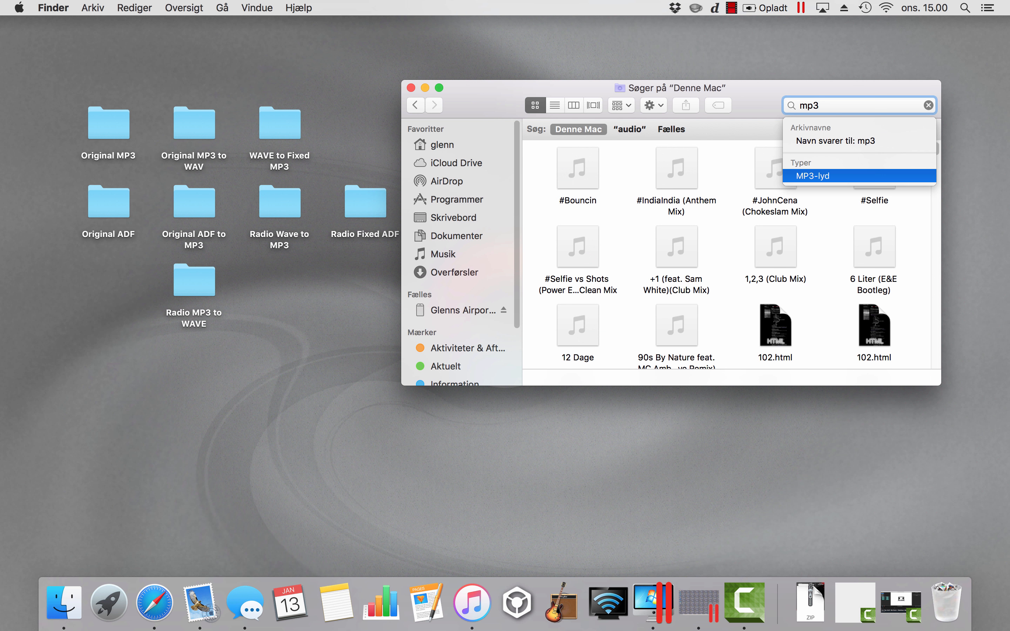
{"action": "key", "text": "Return"}
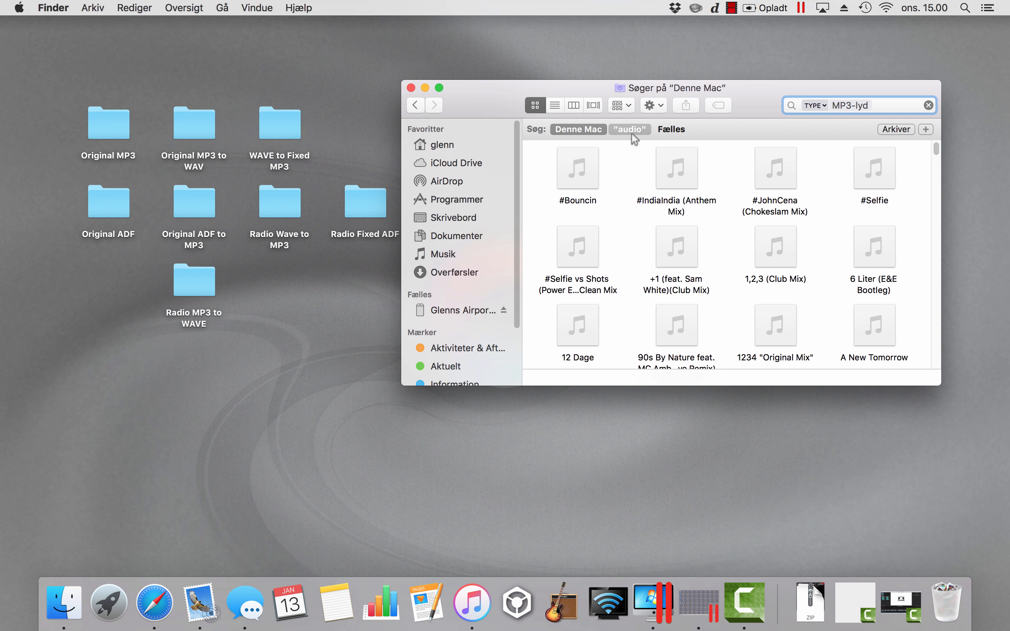
{"action": "left_click", "coordinate": [629, 130]}
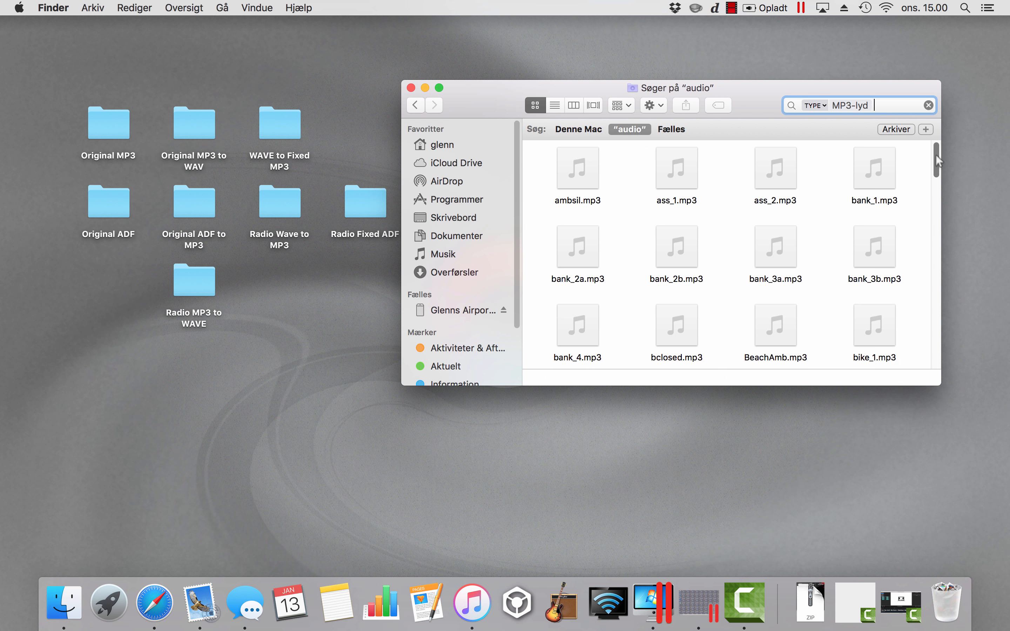
Select all the MP3 files found in the audio folder and copy them.
{"action": "scroll", "coordinate": [935, 169], "scroll_direction": "down", "scroll_amount": 2}
{"action": "scroll", "coordinate": [726, 250], "scroll_direction": "up", "scroll_amount": 2}
{"action": "key", "text": "super+a"}
{"action": "mouse_move", "coordinate": [598, 174]}
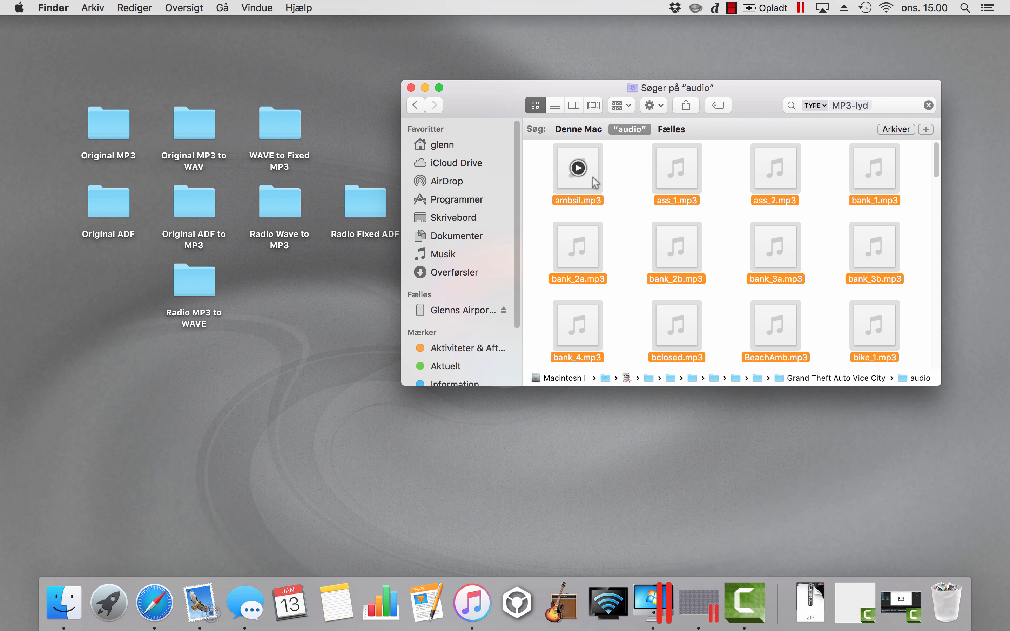
{"action": "left_click", "coordinate": [653, 105]}
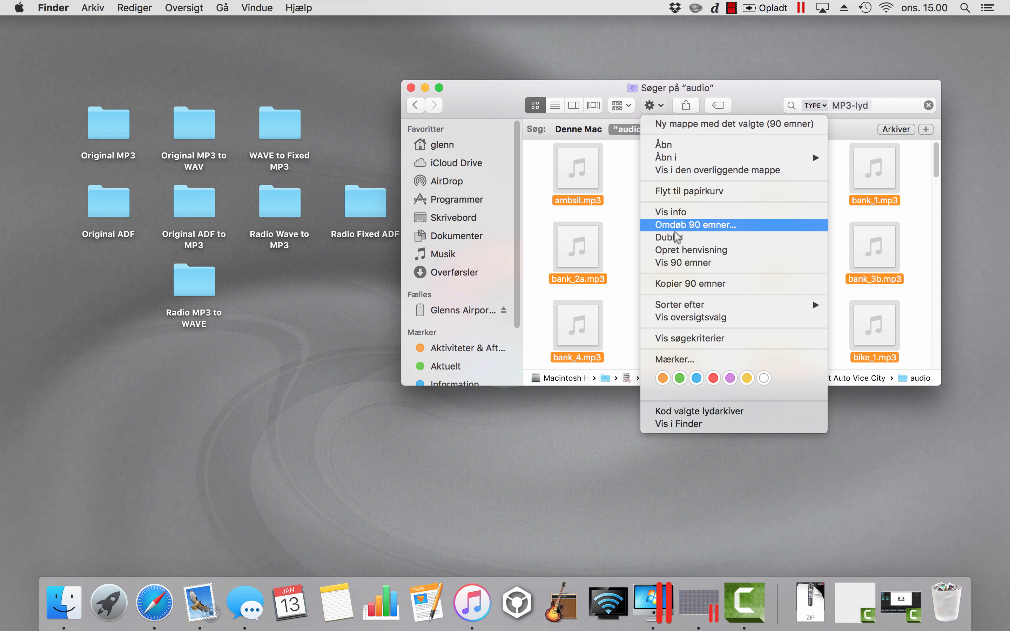
{"action": "left_click", "coordinate": [678, 284]}
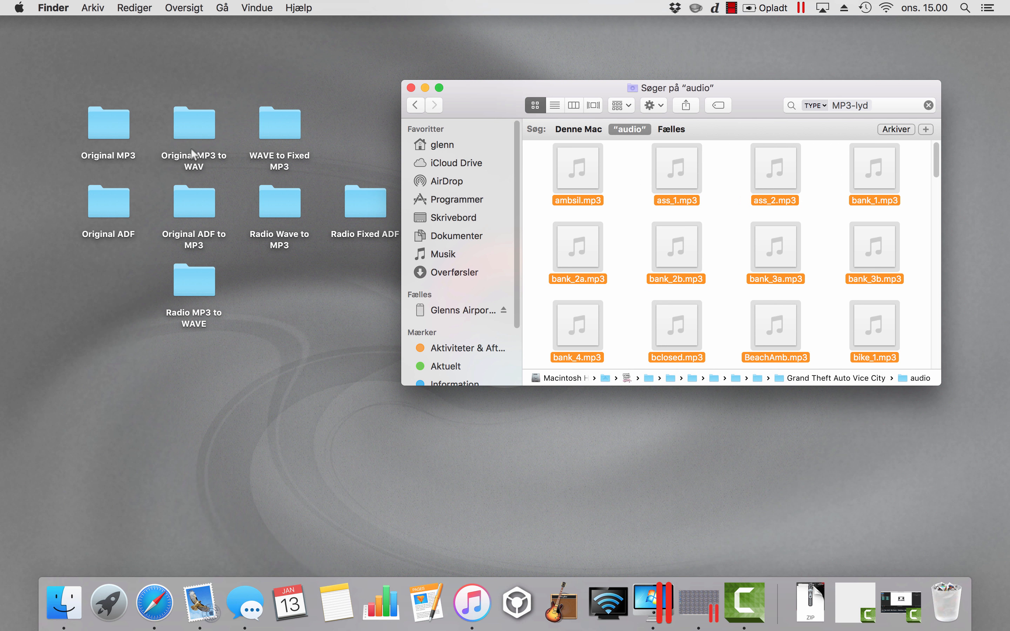
Paste the copied MP3 files into the Original MP3 desktop folder and close that folder's window.
{"action": "double_click", "coordinate": [104, 123]}
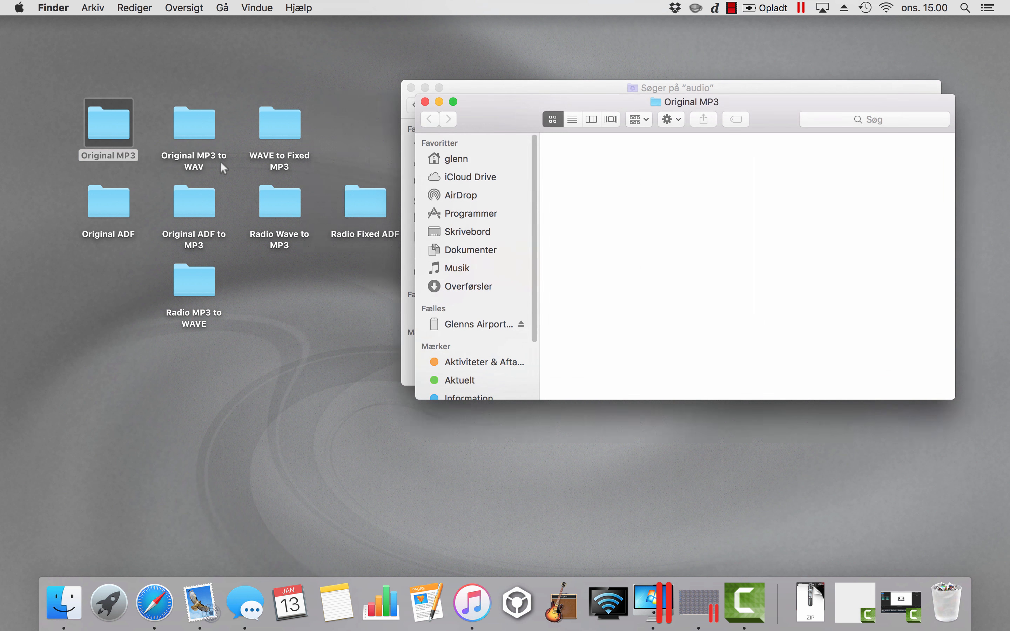
{"action": "left_click", "coordinate": [682, 118]}
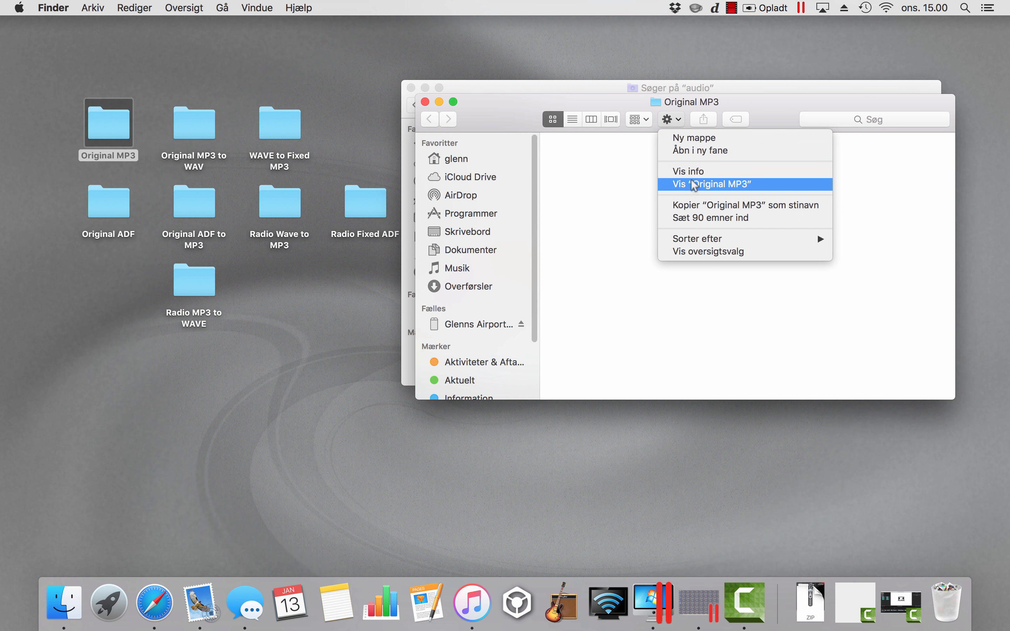
{"action": "left_click", "coordinate": [692, 217]}
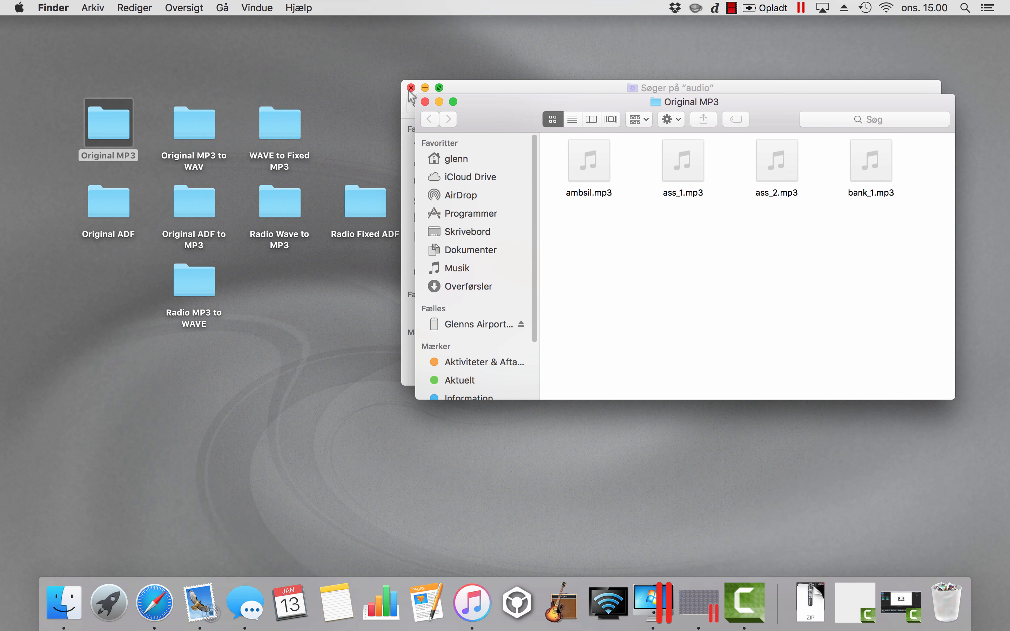
{"action": "left_click", "coordinate": [424, 102]}
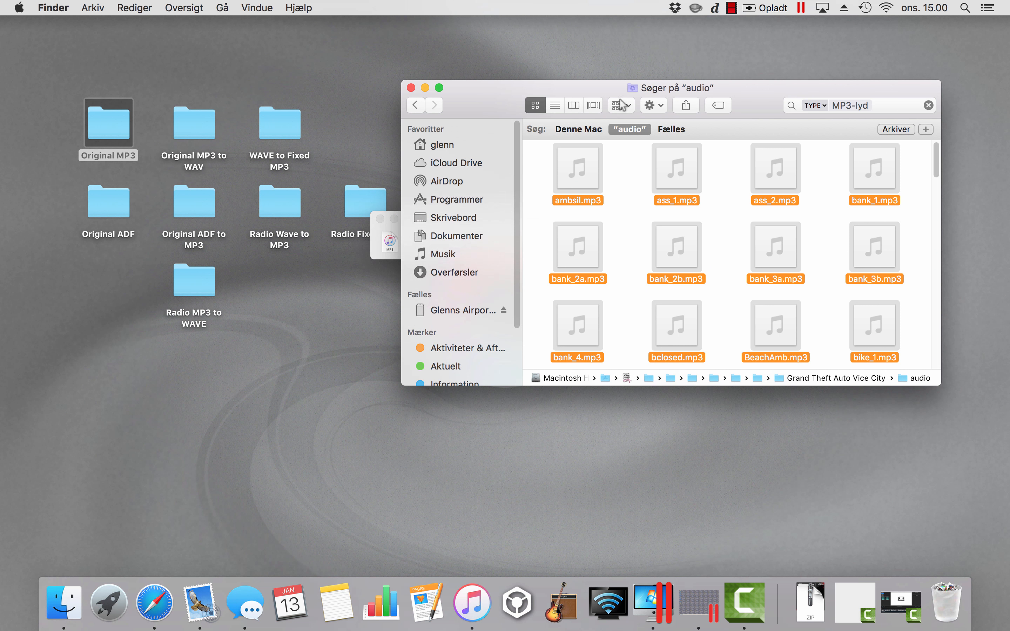
Paste the game's ADF radio files from the audio folder into the Original ADF desktop folder and close that folder's window.
{"action": "left_click", "coordinate": [887, 105]}
{"action": "double_click", "coordinate": [108, 202]}
{"action": "left_click", "coordinate": [671, 119]}
{"action": "left_click", "coordinate": [717, 216]}
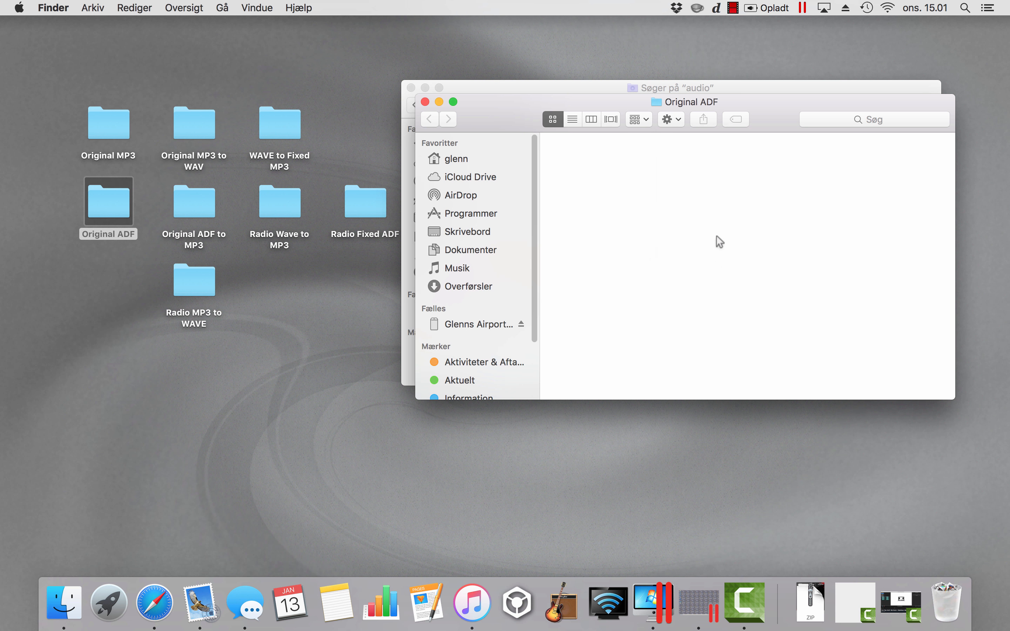
{"action": "left_click", "coordinate": [425, 102]}
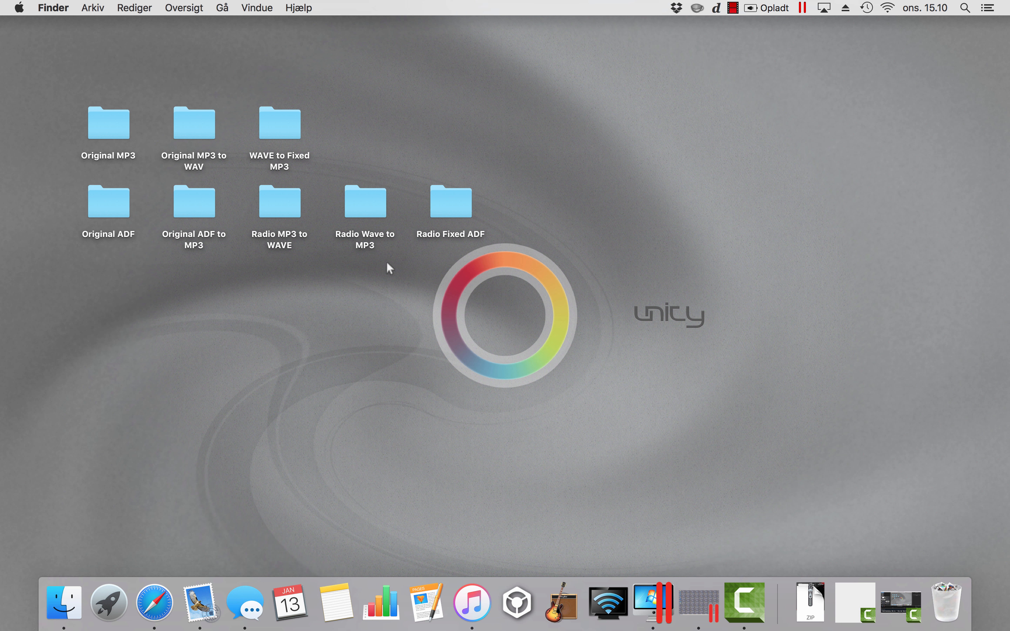
Unpack switchmaci.zip from the downloads and open the extracted Switch_i.dmg disk image.
{"action": "left_click", "coordinate": [810, 602]}
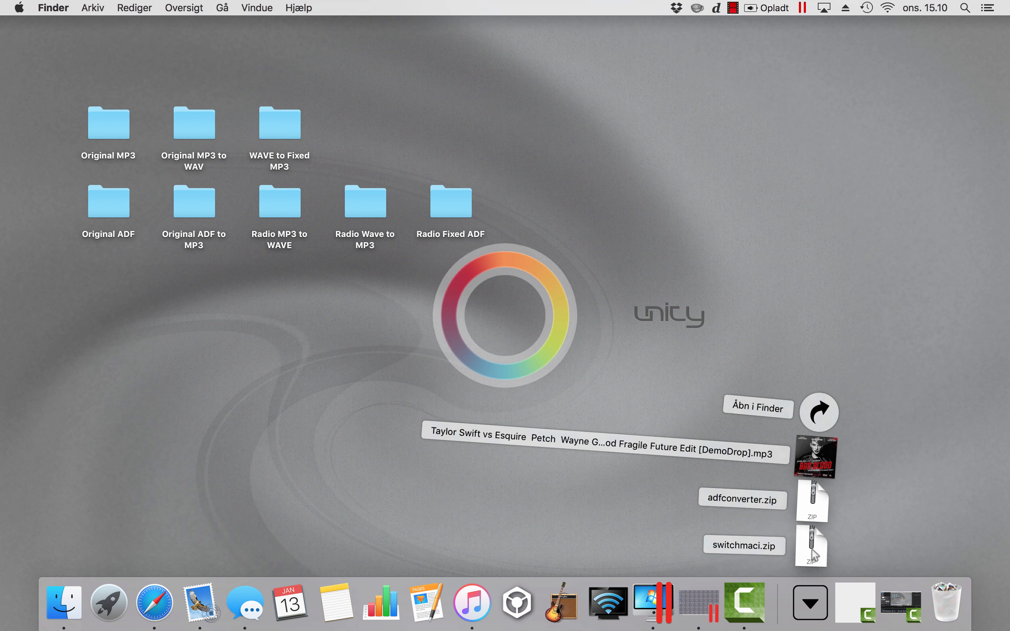
{"action": "left_click", "coordinate": [811, 550]}
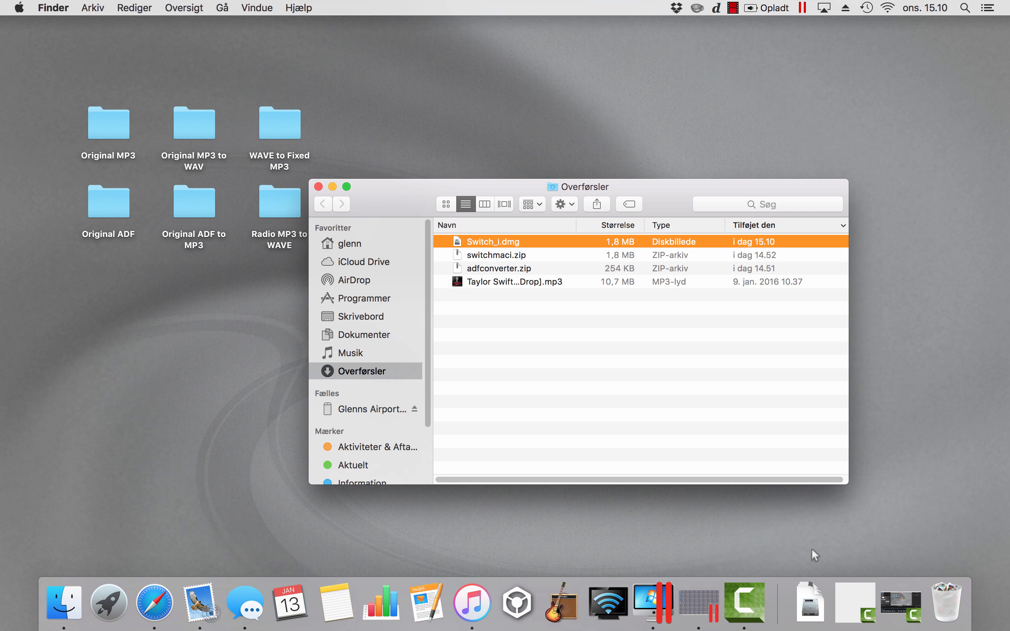
{"action": "double_click", "coordinate": [487, 241]}
Launch the Switch sound file converter and certify it is being used for non-commercial, home use only.
{"action": "key", "text": "super+space"}
{"action": "type", "text": "swit"}
{"action": "key", "text": "Return"}
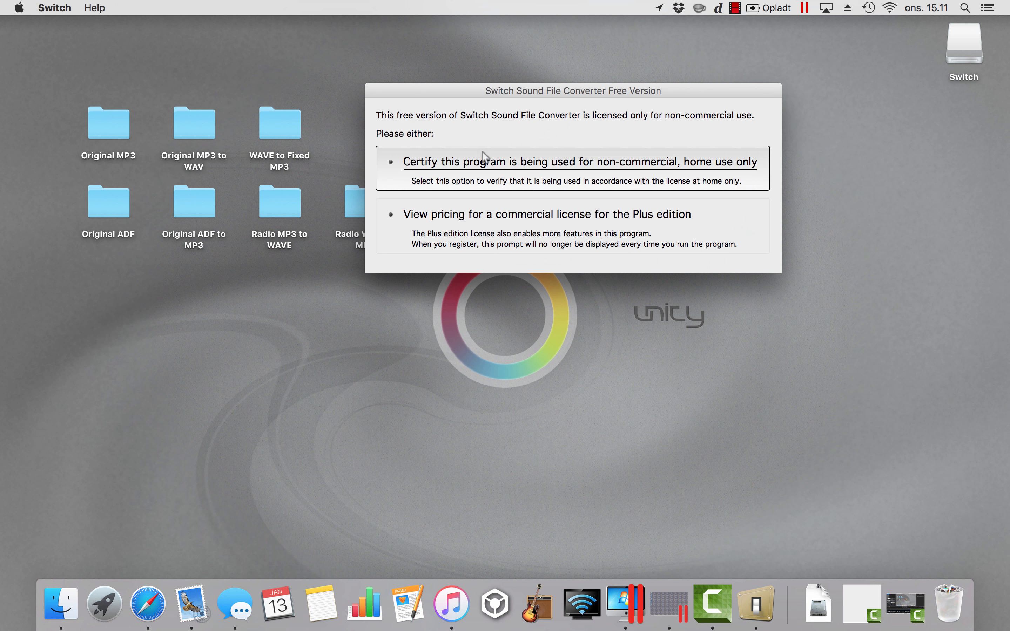
{"action": "left_click", "coordinate": [535, 166]}
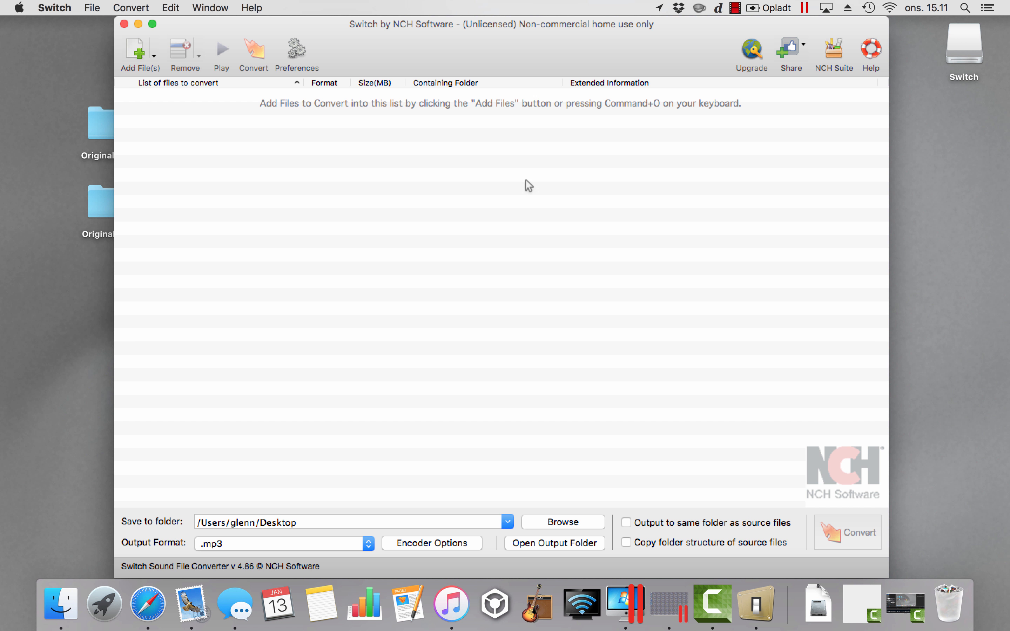
Add all the MP3 files from the desktop's Original MP3 folder to the conversion list and reposition the converter window.
{"action": "left_click_drag", "start_coordinate": [377, 47], "coordinate": [485, 44]}
{"action": "left_click", "coordinate": [265, 52]}
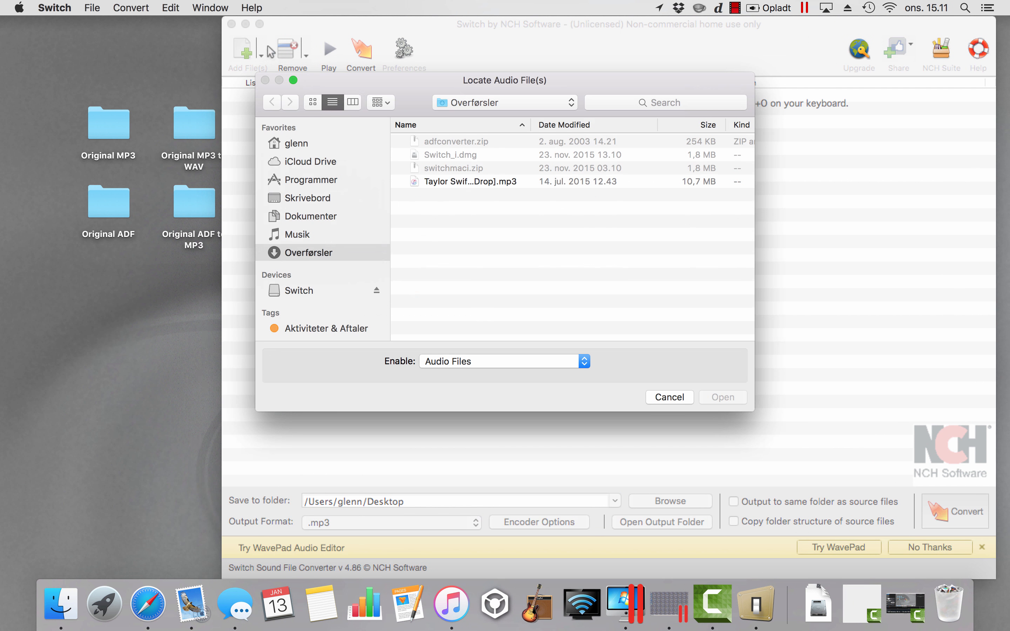
{"action": "left_click", "coordinate": [307, 215]}
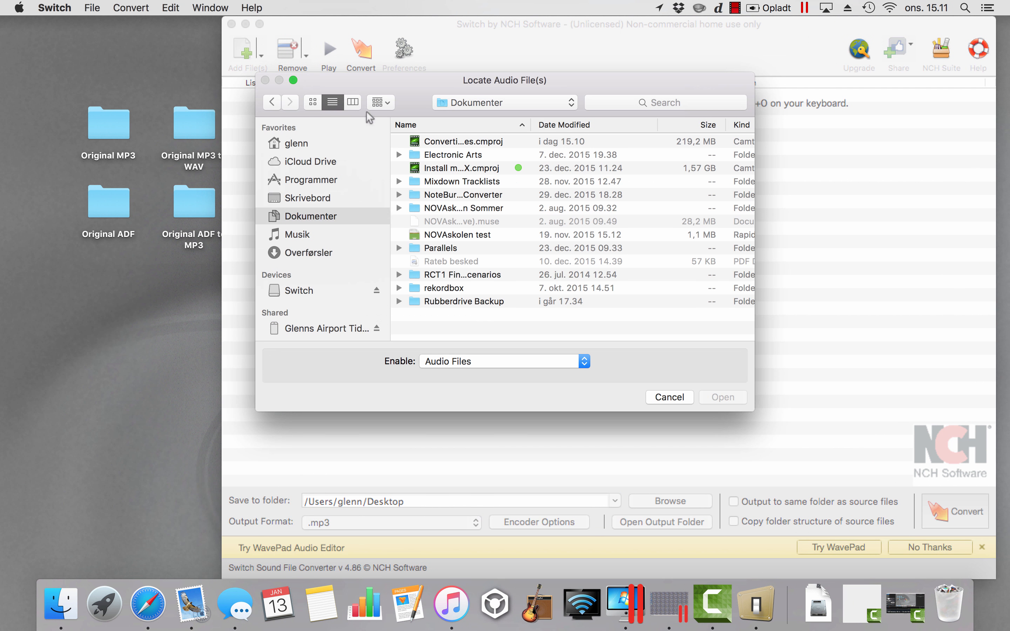
{"action": "left_click", "coordinate": [306, 198]}
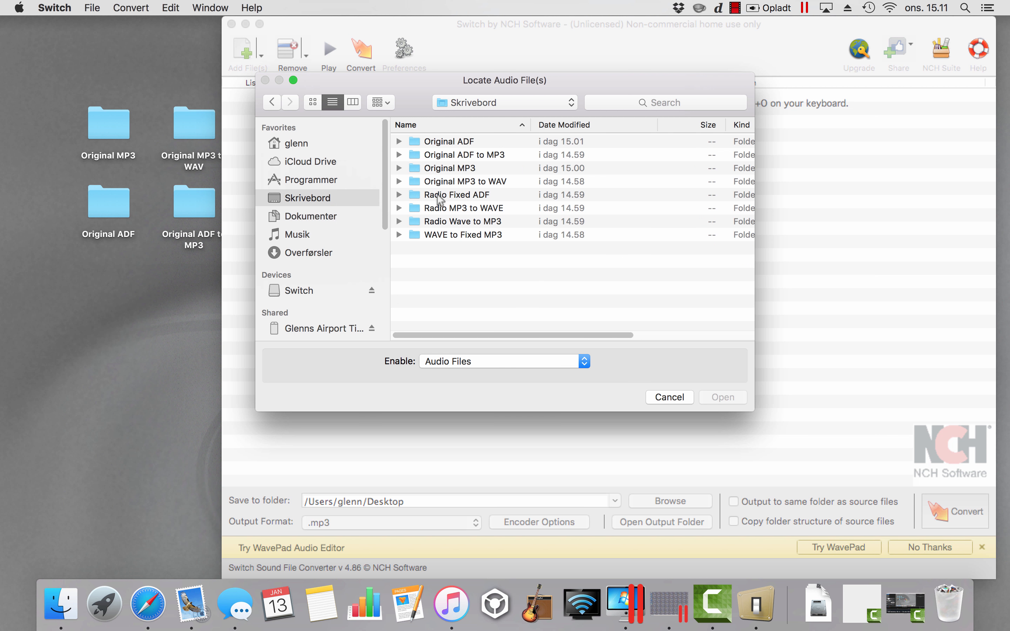
{"action": "double_click", "coordinate": [449, 168]}
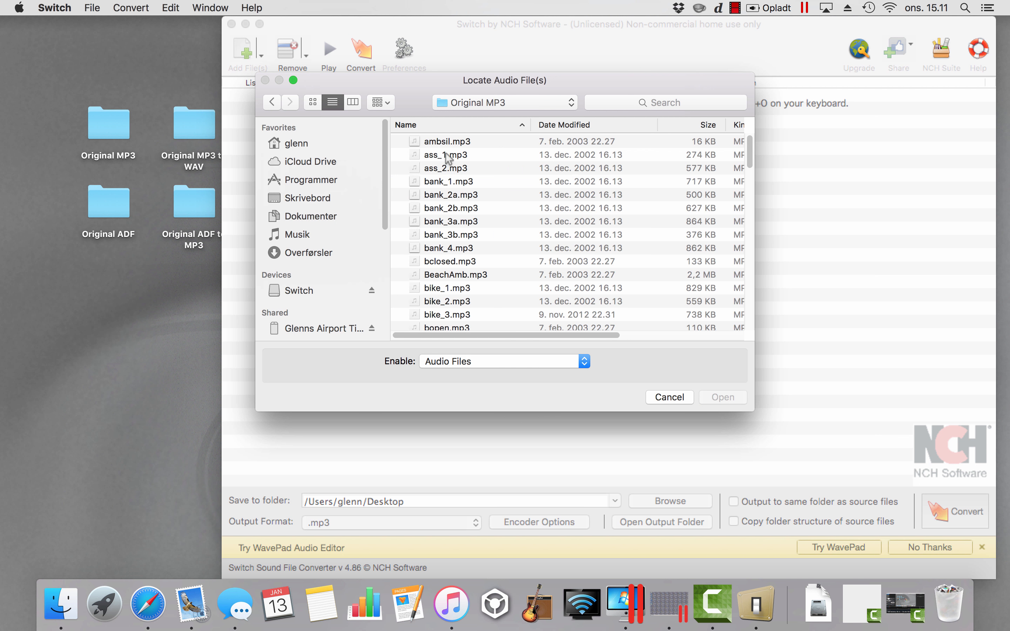
{"action": "left_click", "coordinate": [445, 154]}
{"action": "key", "text": "super+a"}
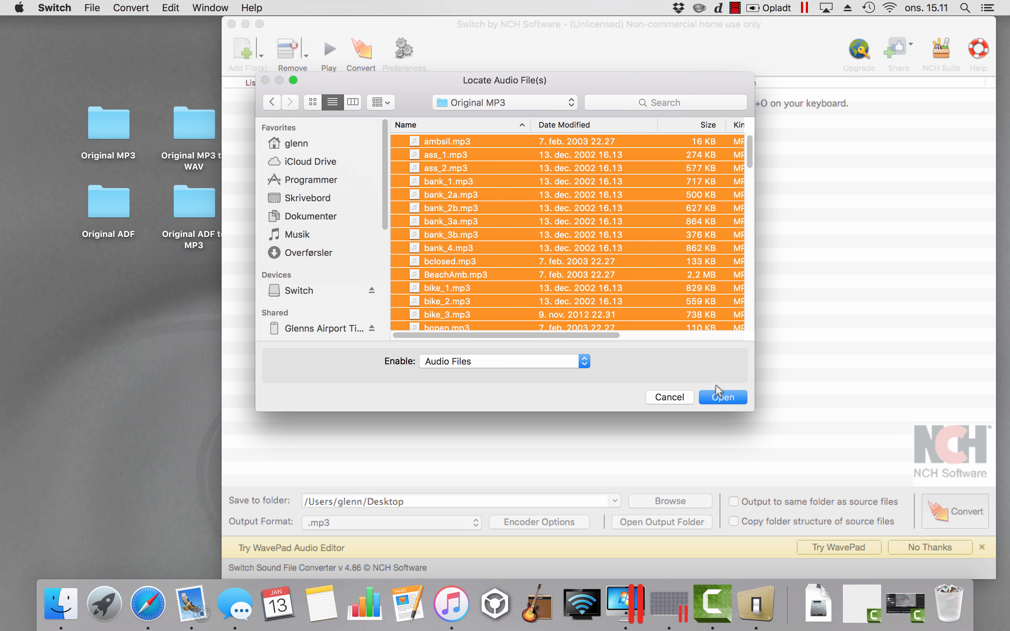
{"action": "left_click", "coordinate": [725, 395]}
{"action": "left_click_drag", "start_coordinate": [555, 40], "coordinate": [484, 32]}
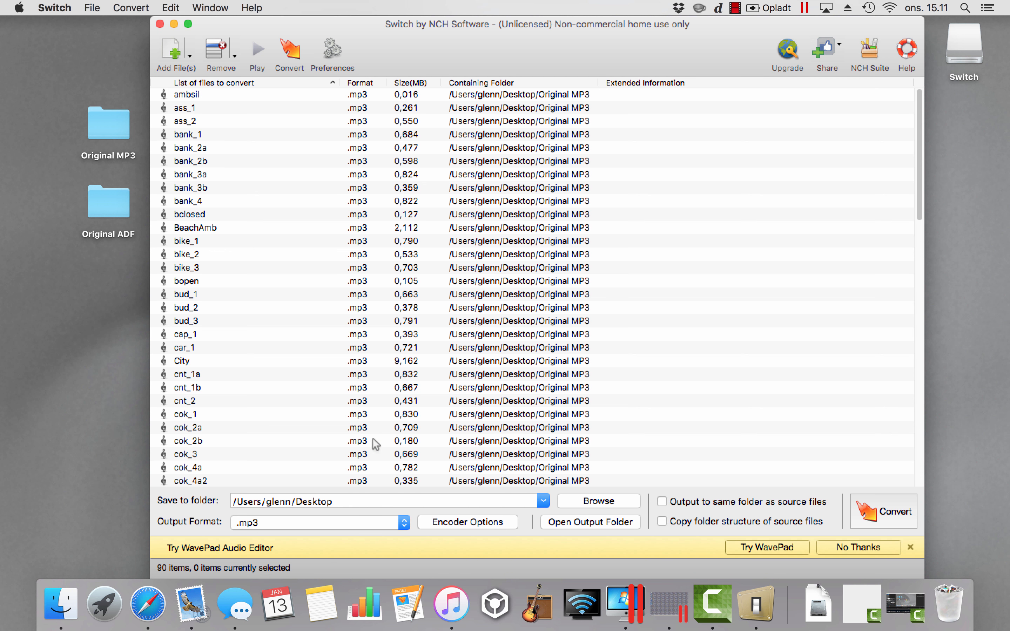
Set the output format for the listed files to .wav.
{"action": "left_click", "coordinate": [334, 523]}
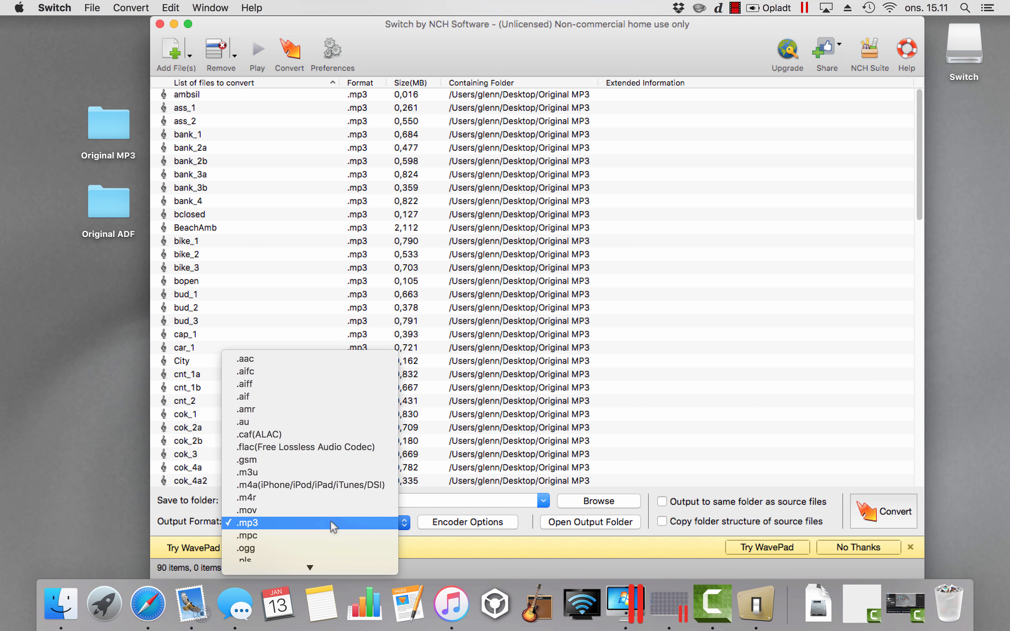
{"action": "scroll", "coordinate": [329, 517], "scroll_direction": "down", "scroll_amount": 3}
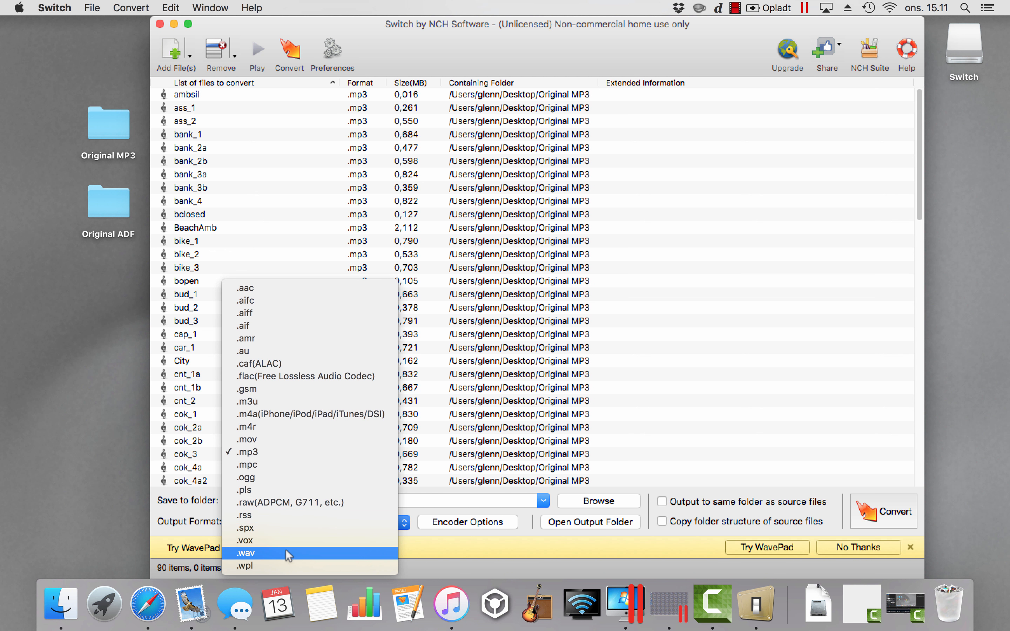
{"action": "left_click", "coordinate": [286, 550]}
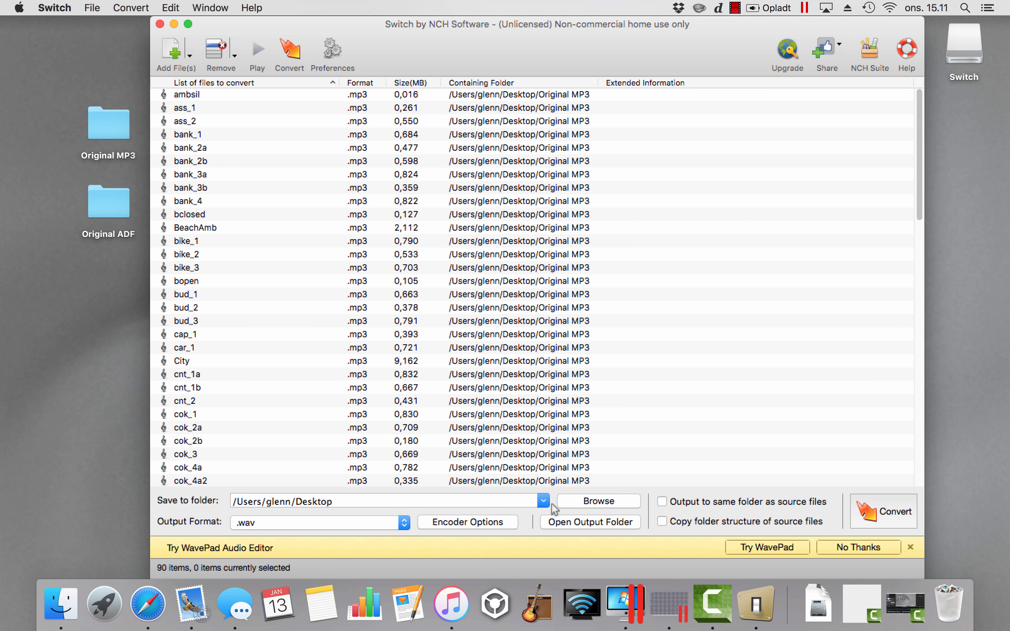
Configure custom WAV encoder options with PCM format, 48000 sample rate, 24 bits per sample and stereo channels.
{"action": "left_click", "coordinate": [459, 524]}
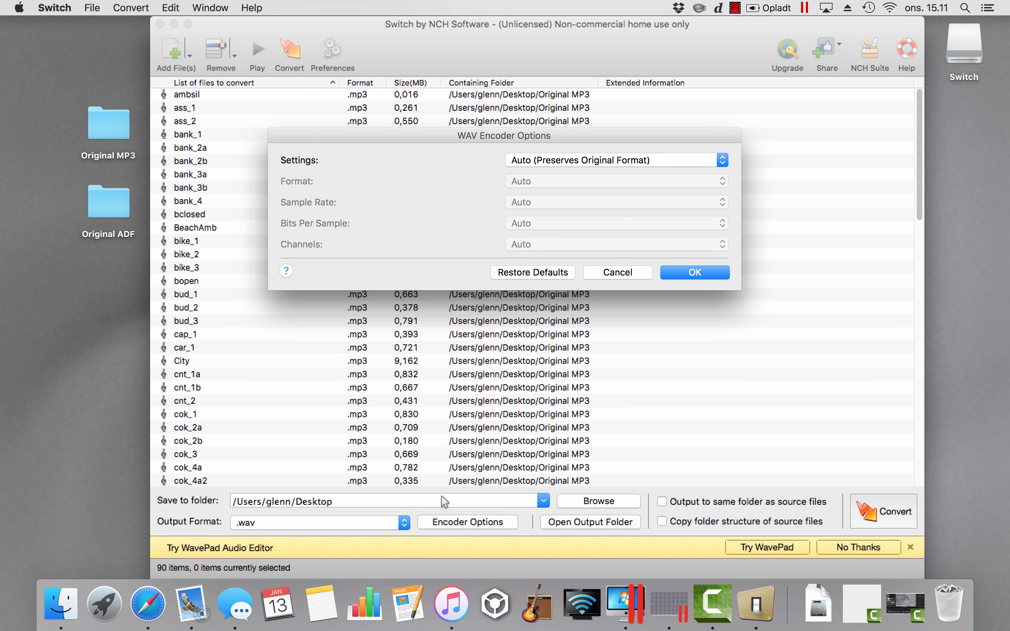
{"action": "left_click", "coordinate": [541, 162]}
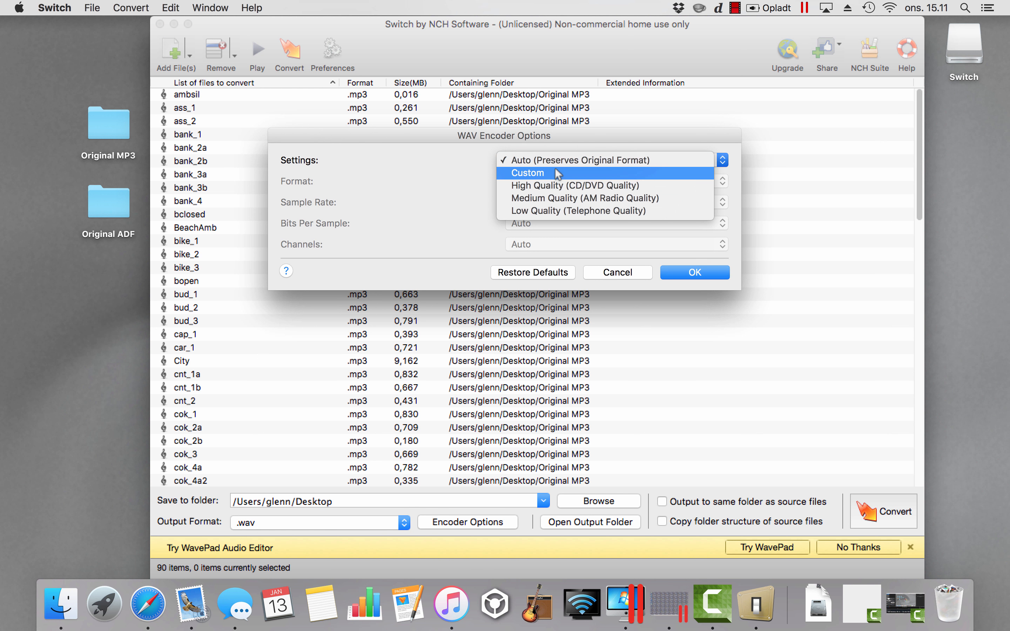
{"action": "left_click", "coordinate": [555, 171]}
{"action": "left_click", "coordinate": [531, 180]}
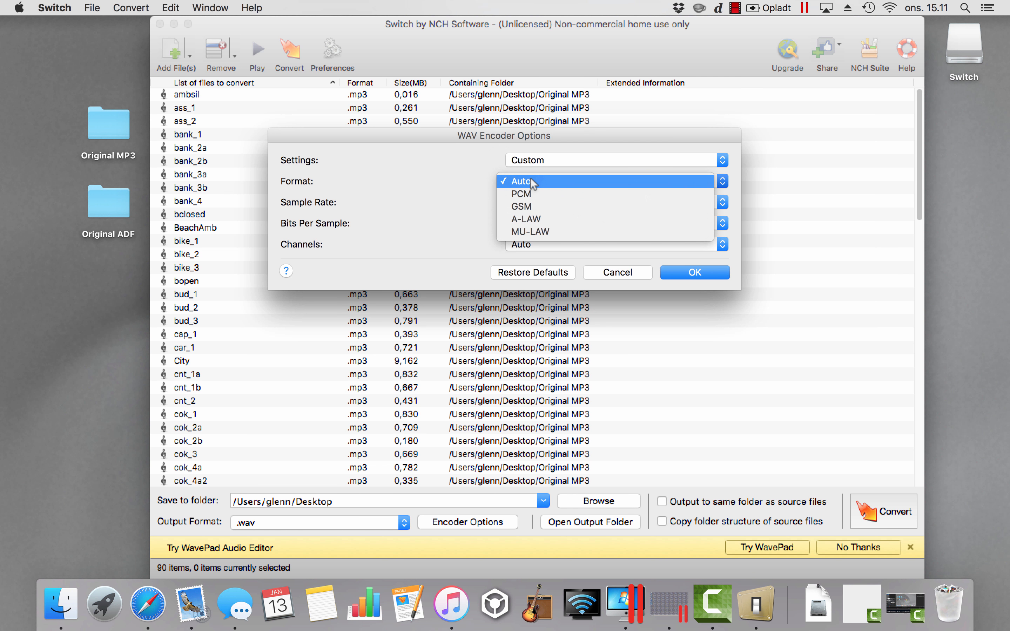
{"action": "left_click", "coordinate": [527, 195]}
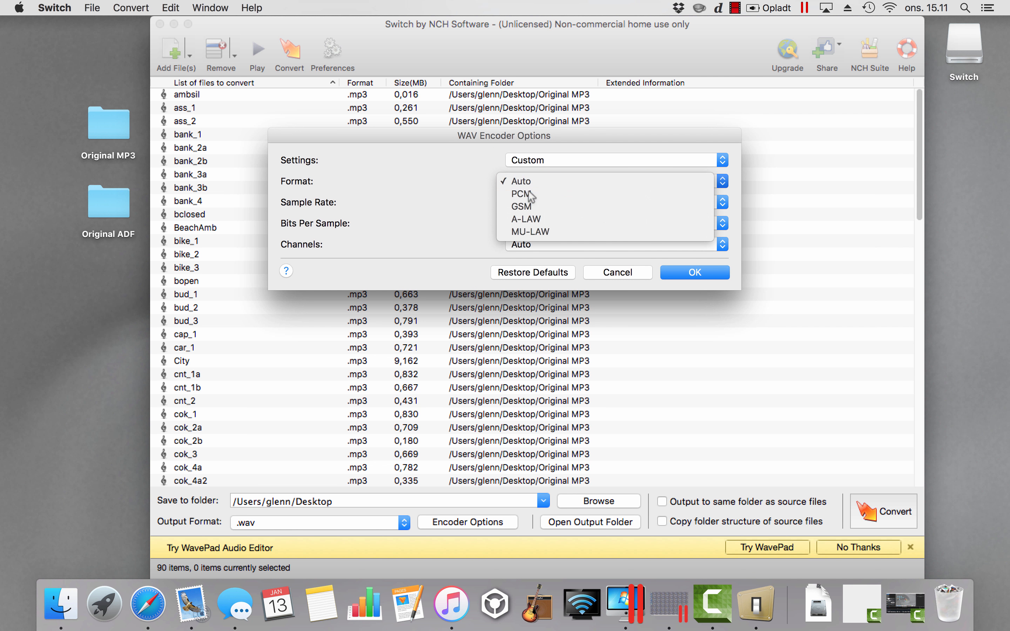
{"action": "left_click", "coordinate": [529, 202]}
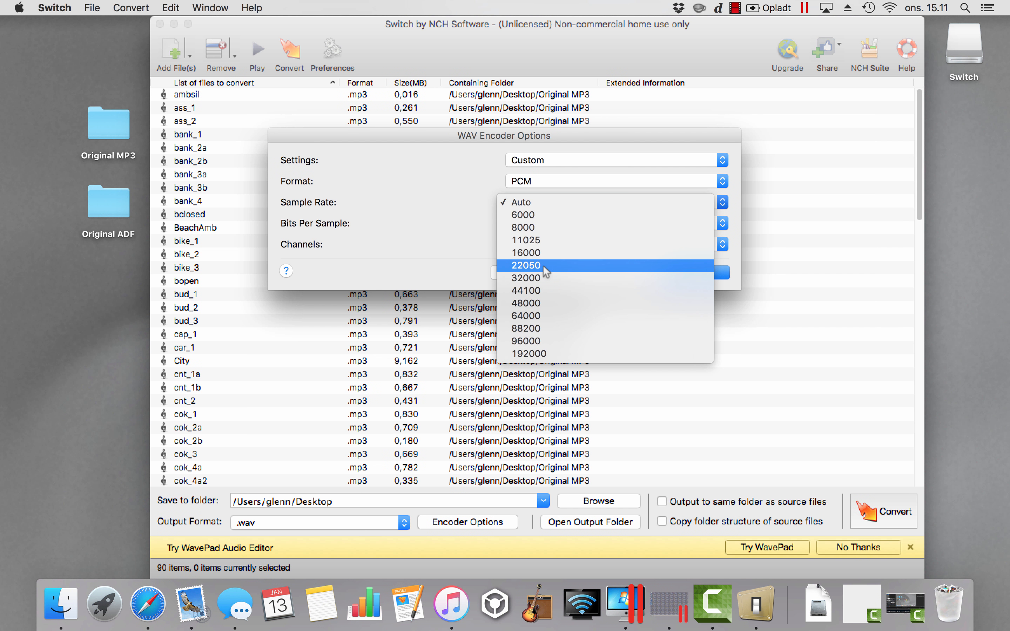
{"action": "left_click", "coordinate": [530, 309]}
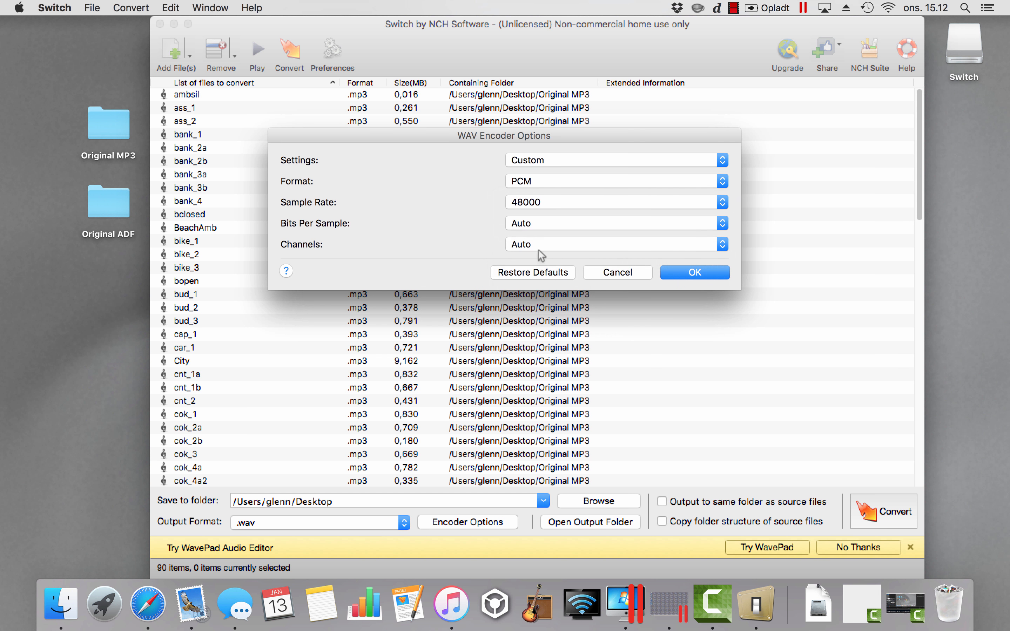
{"action": "left_click", "coordinate": [527, 222]}
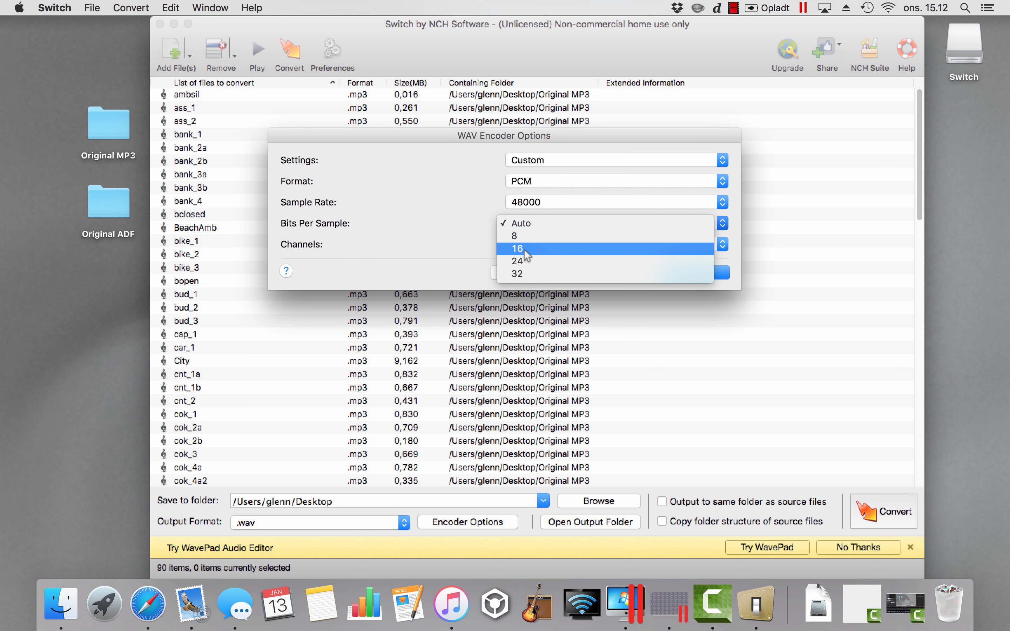
{"action": "left_click", "coordinate": [521, 259]}
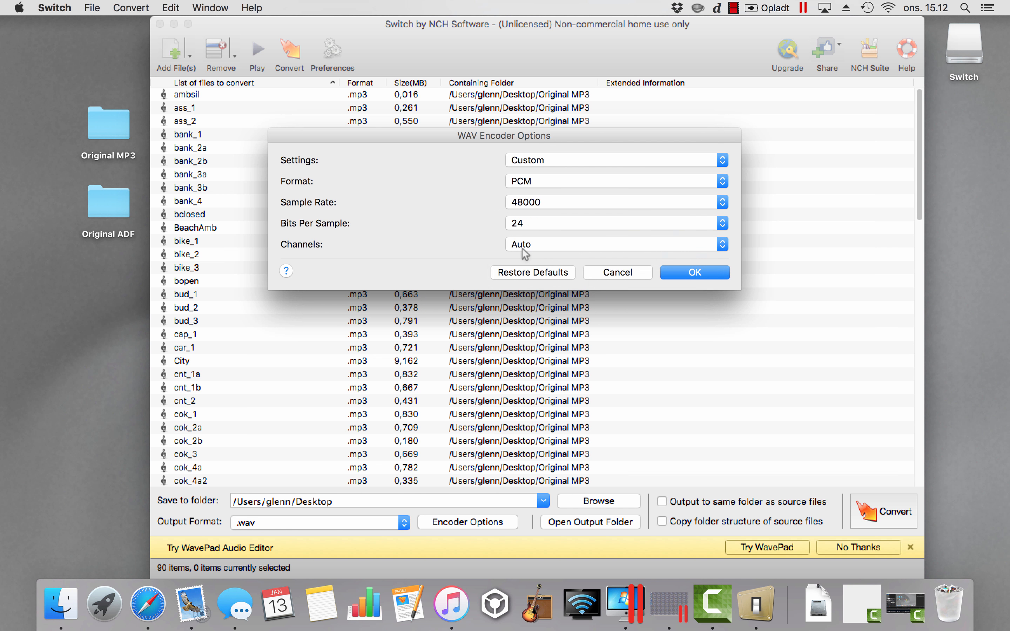
{"action": "left_click", "coordinate": [525, 250]}
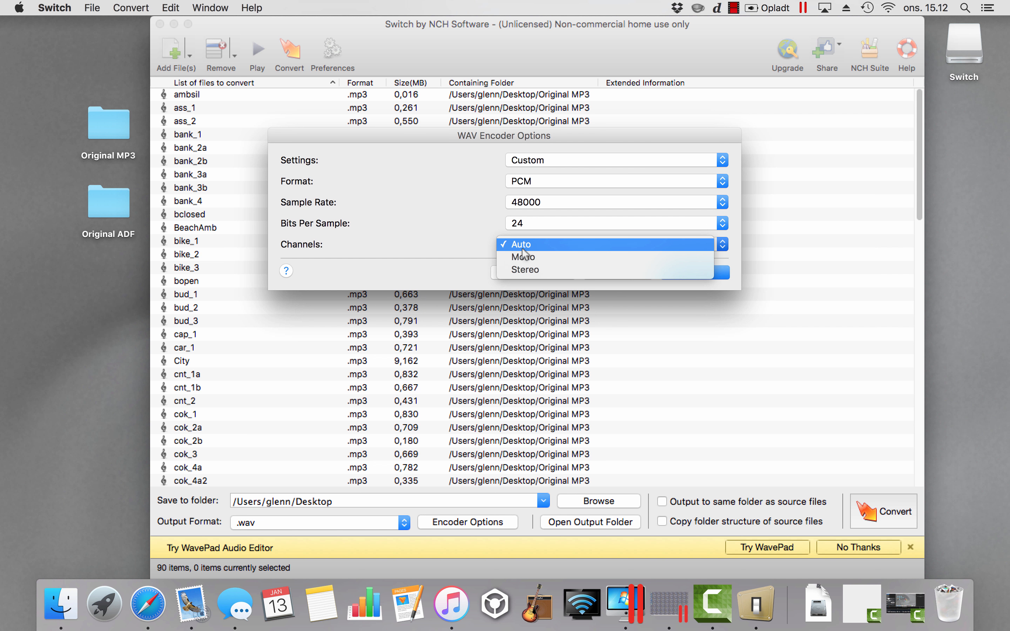
{"action": "left_click", "coordinate": [524, 270]}
{"action": "left_click", "coordinate": [695, 272]}
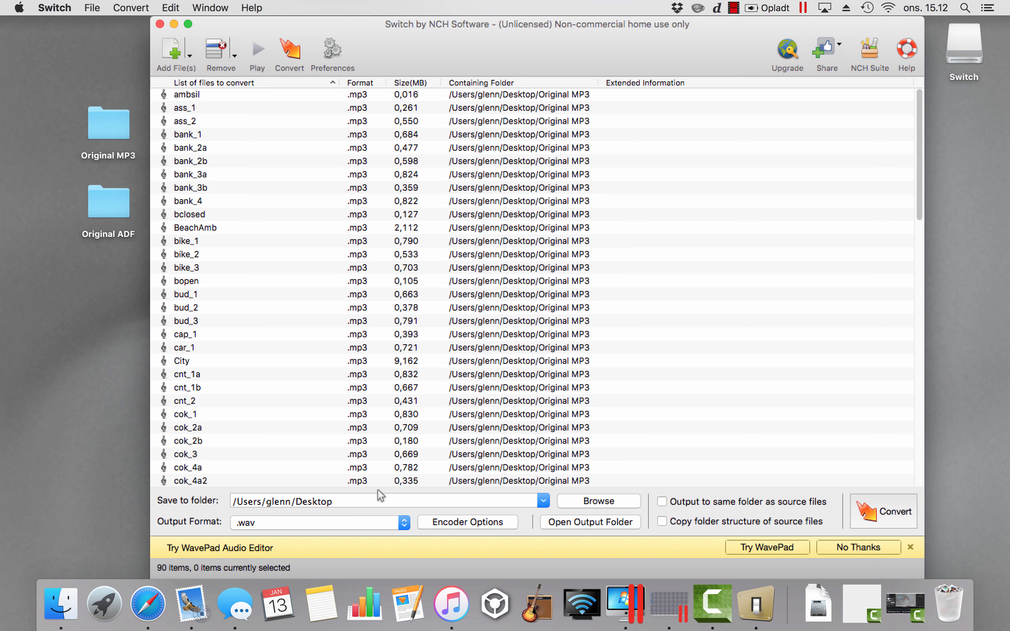
Set the desktop's Original MP3 to WAV folder as the save location and start converting the listed files.
{"action": "left_click", "coordinate": [598, 501]}
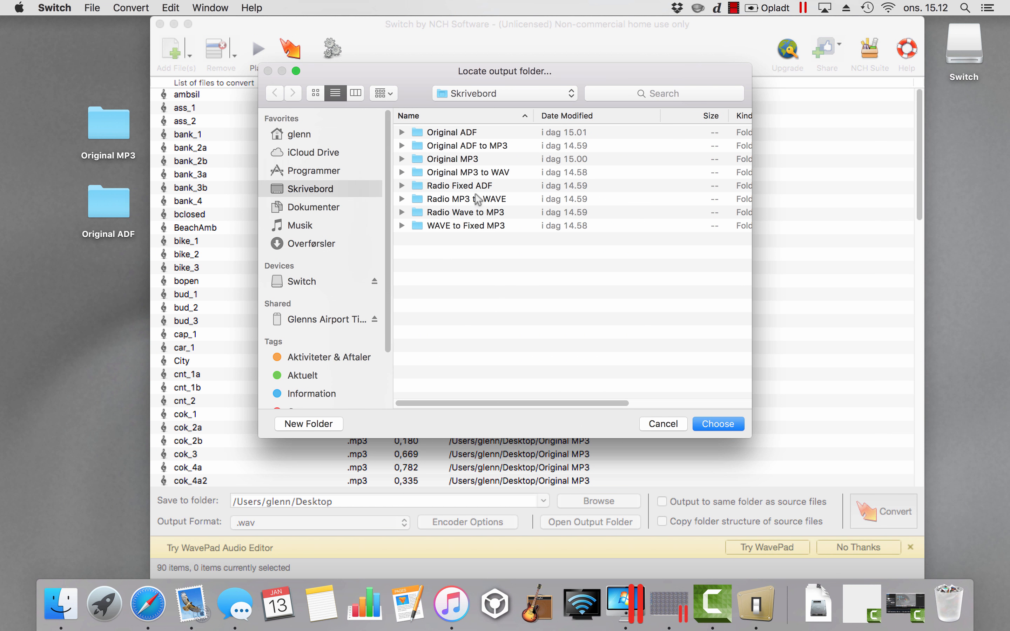
{"action": "double_click", "coordinate": [457, 173]}
{"action": "left_click", "coordinate": [717, 423]}
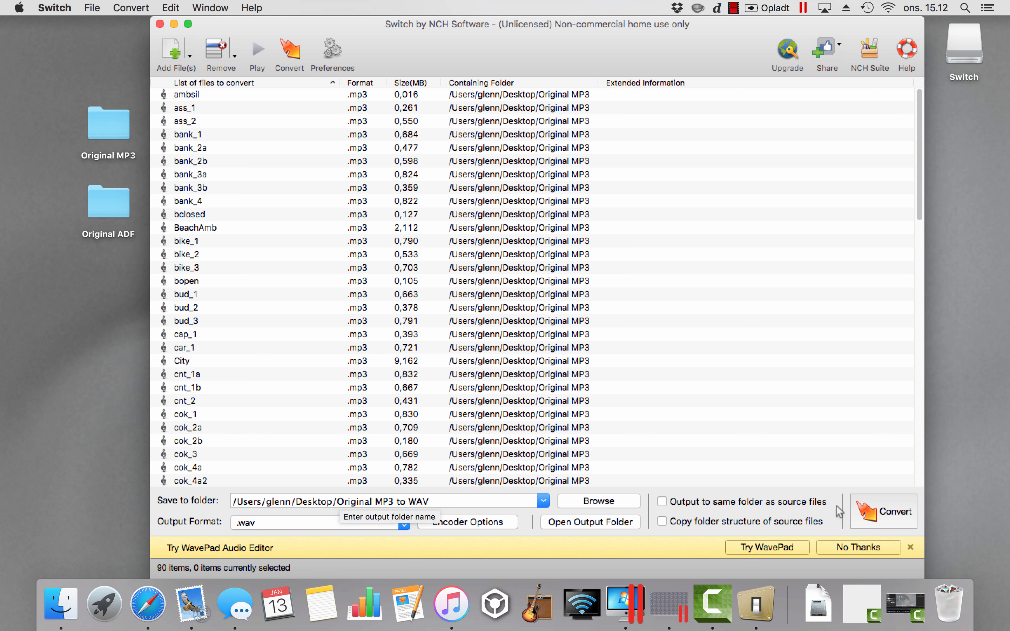
{"action": "left_click", "coordinate": [867, 514]}
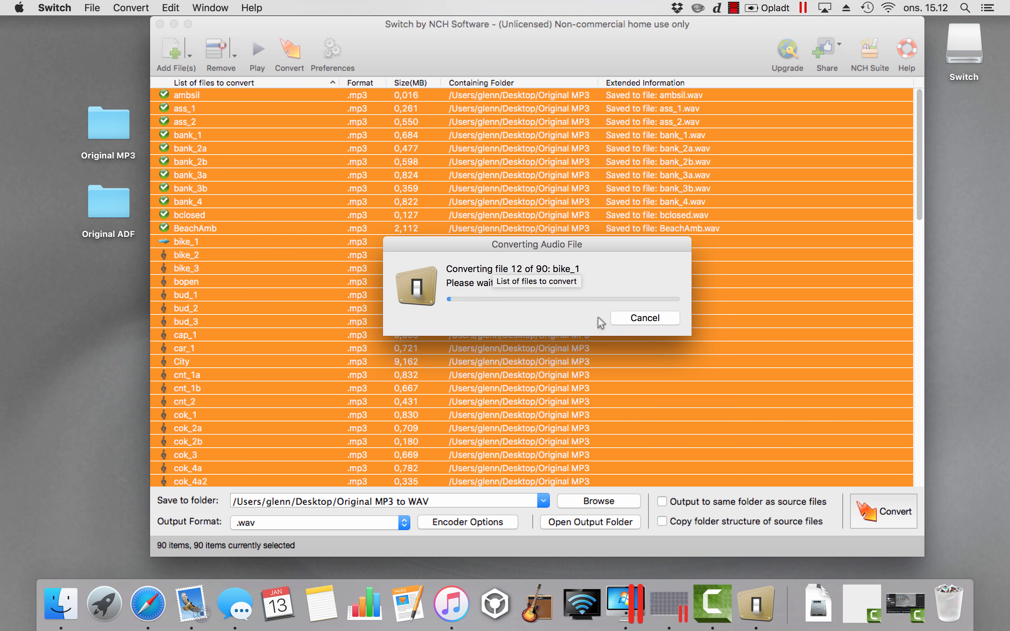
Unpack adfconverter.zip from the downloads and open the extracted adfconverter folder in Finder.
{"action": "left_click", "coordinate": [818, 605]}
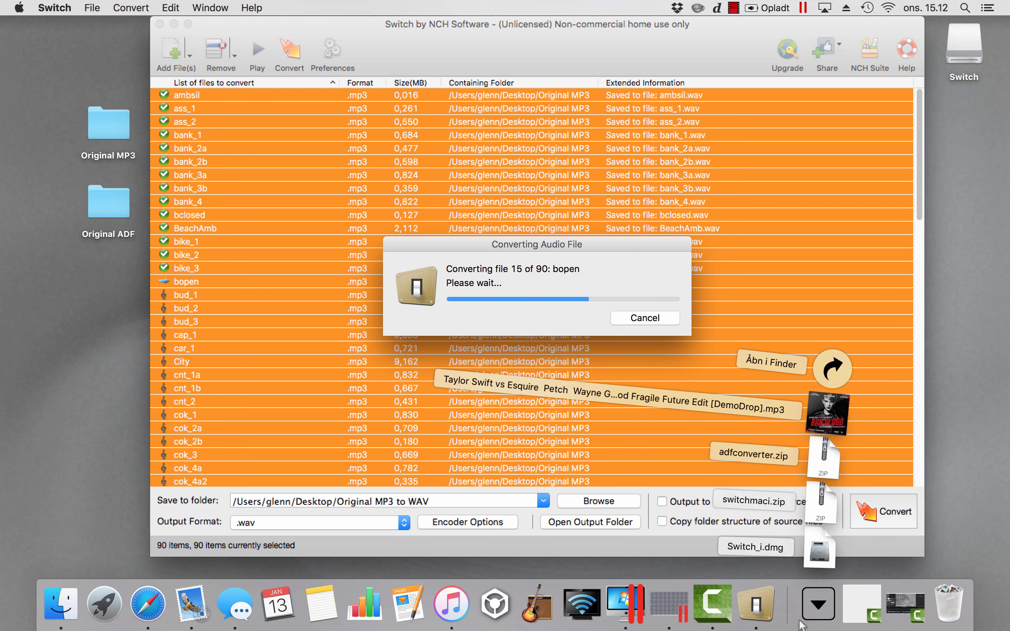
{"action": "left_click", "coordinate": [828, 454]}
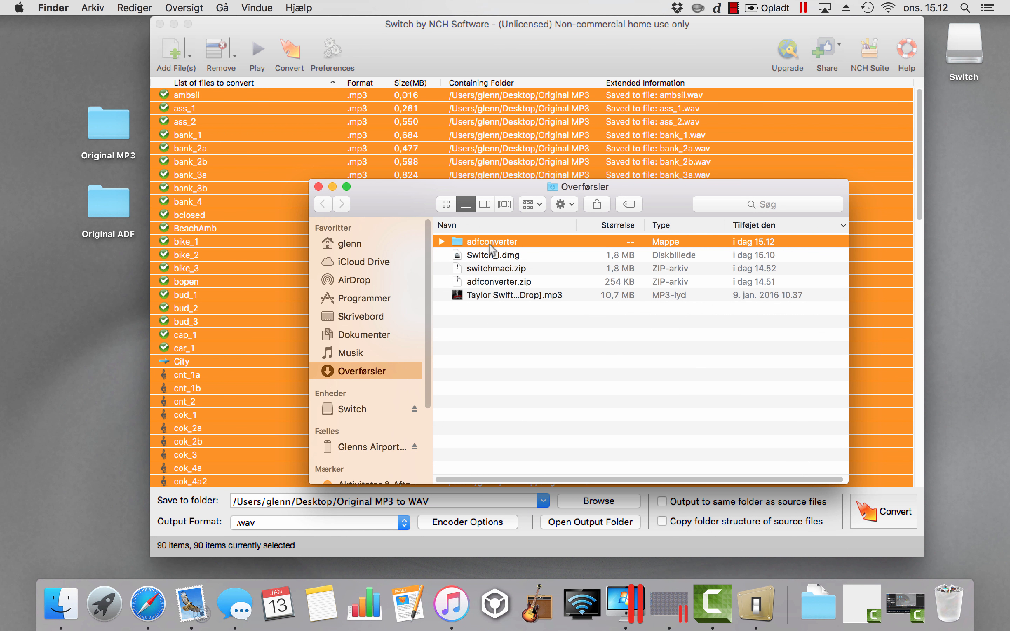
{"action": "double_click", "coordinate": [486, 242]}
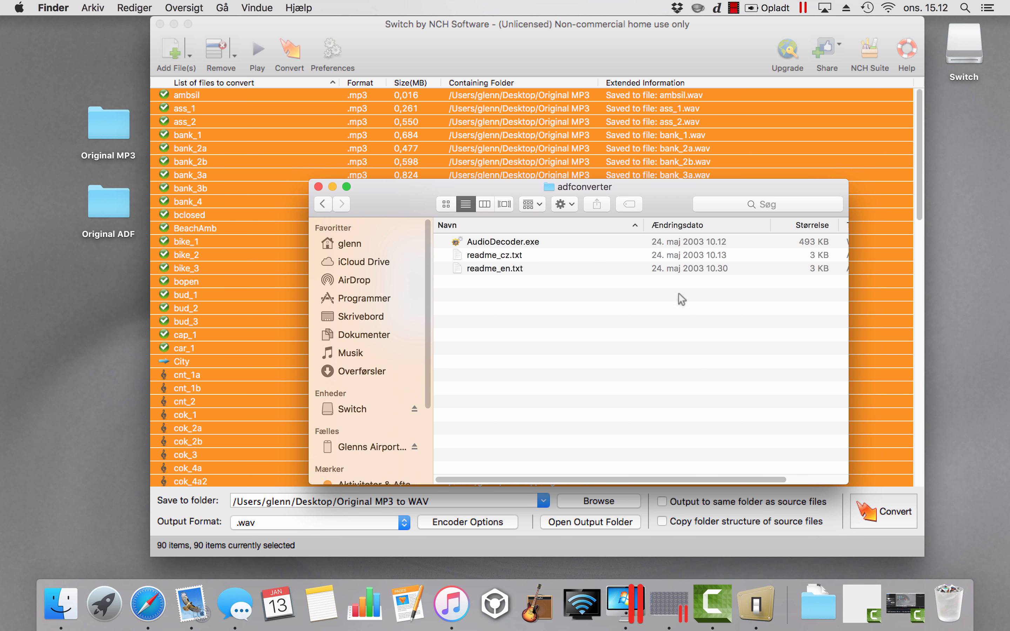
Switch to the Parallels Windows desktop and open the Original ADF folder inside the shared Home drive's Desktop folder.
{"action": "left_click", "coordinate": [668, 613]}
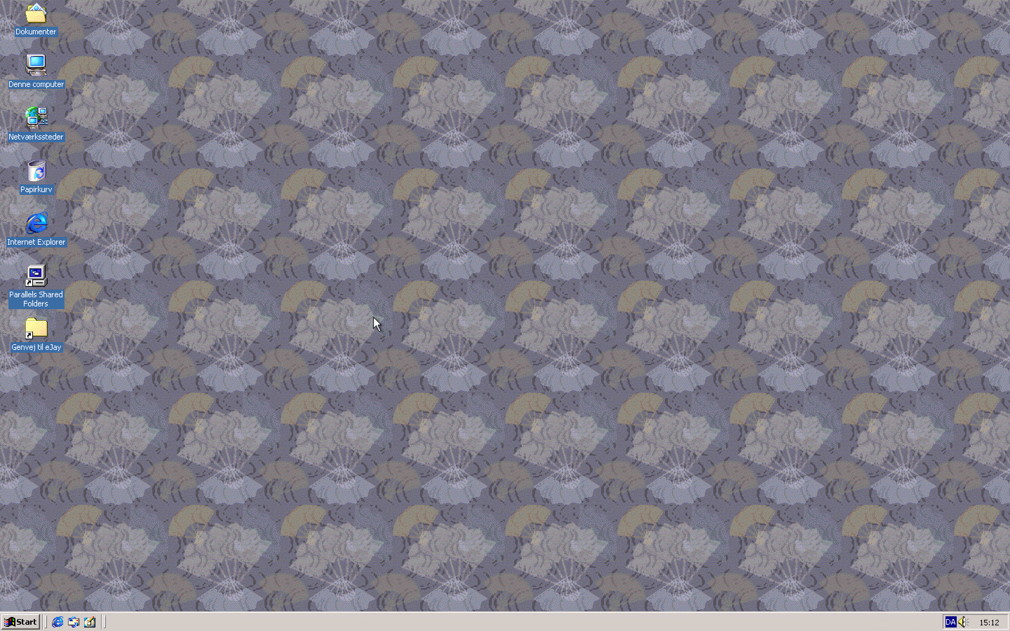
{"action": "double_click", "coordinate": [44, 65]}
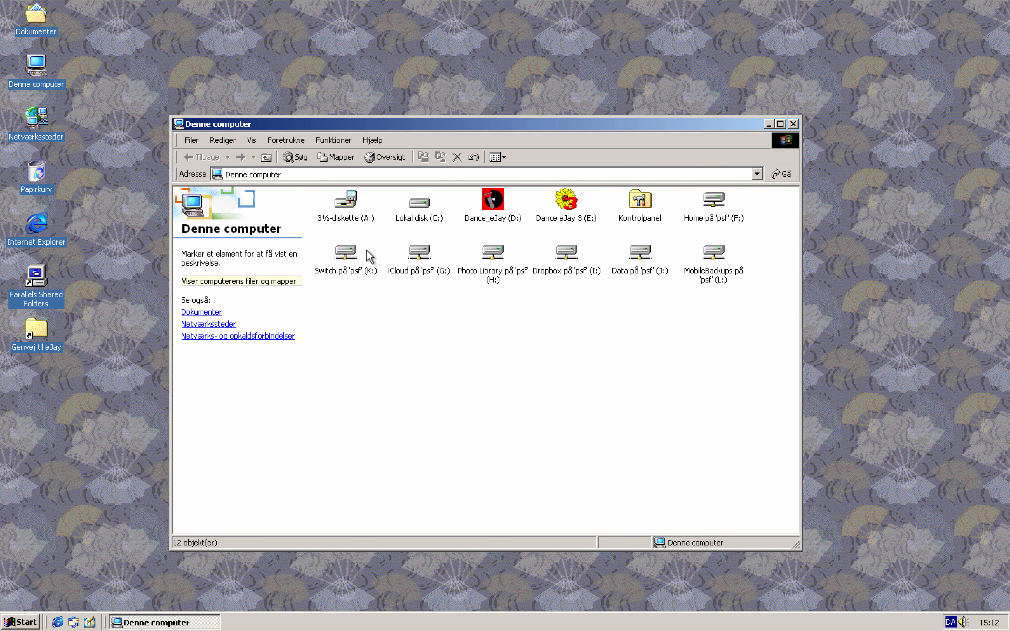
{"action": "double_click", "coordinate": [702, 200]}
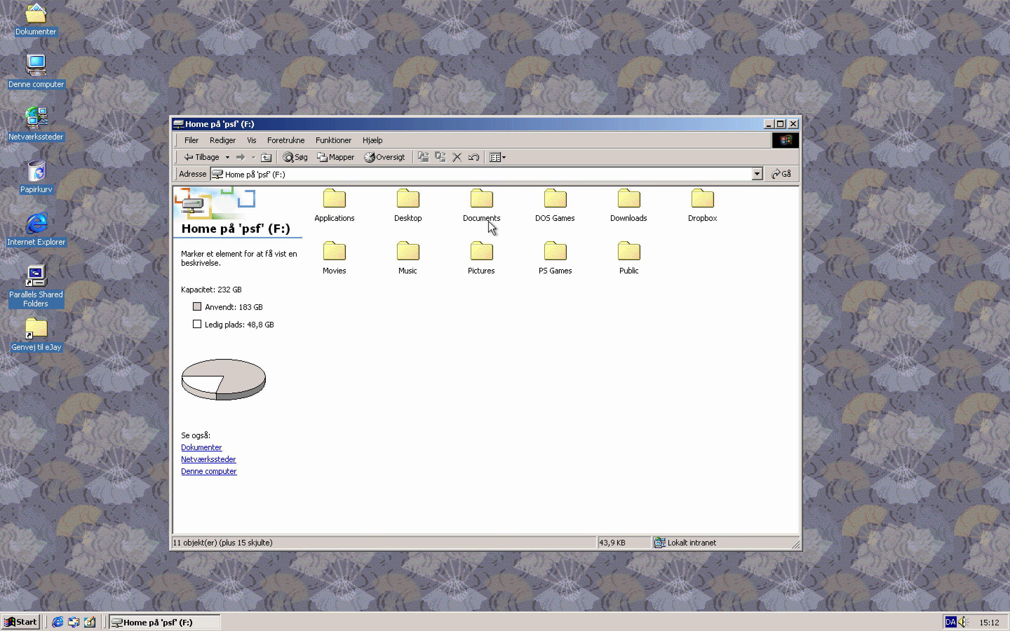
{"action": "double_click", "coordinate": [421, 203]}
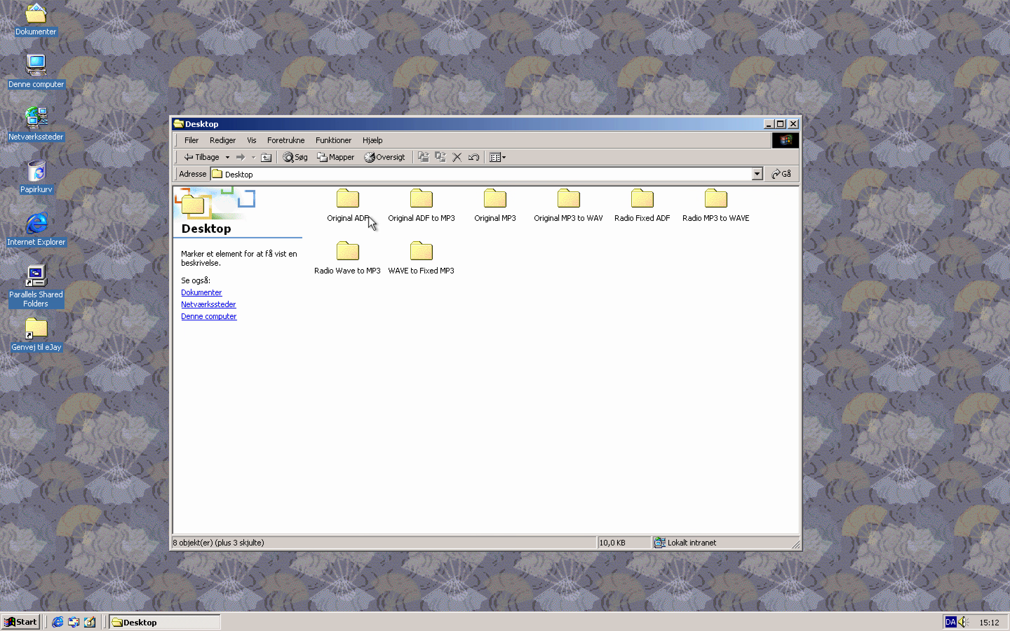
{"action": "right_click", "coordinate": [351, 198]}
{"action": "left_click", "coordinate": [357, 202]}
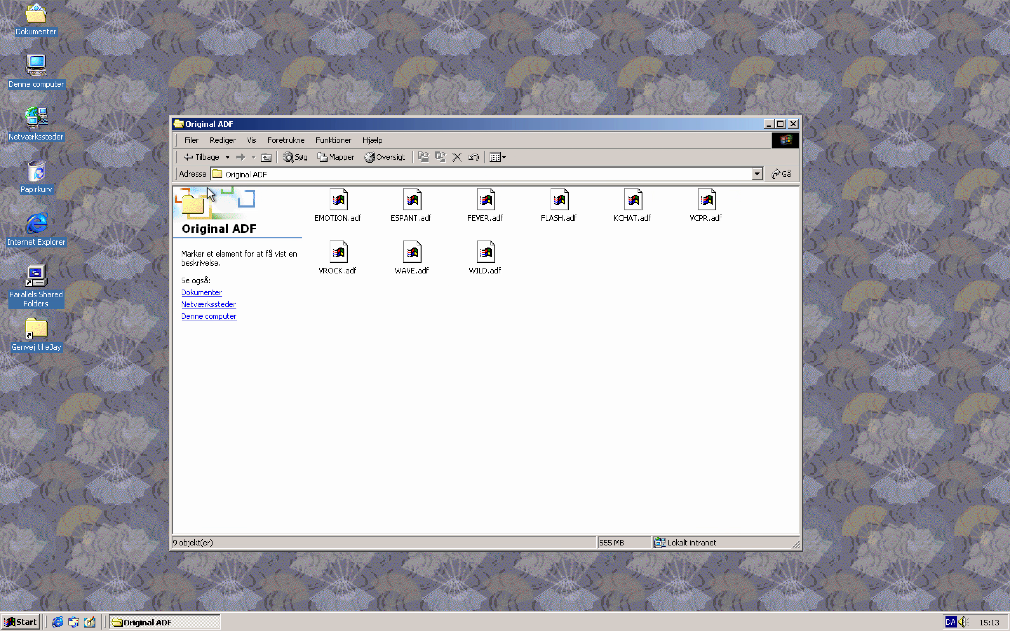
Open the adfconverter folder in a second window from Denne computer and launch AudioDecoder.
{"action": "left_click", "coordinate": [29, 69]}
{"action": "double_click", "coordinate": [28, 67]}
{"action": "double_click", "coordinate": [358, 218]}
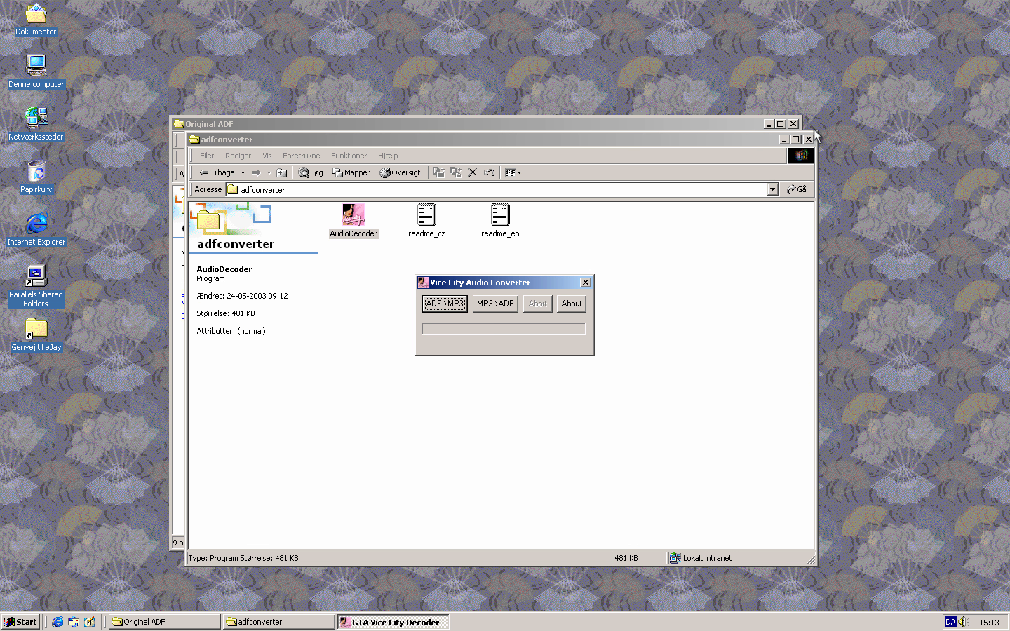
Close the adfconverter window and convert all ADF files in Original ADF to MP3, saving into the shared Home drive's Desktop folder Original ADF to MP3.
{"action": "left_click", "coordinate": [808, 139]}
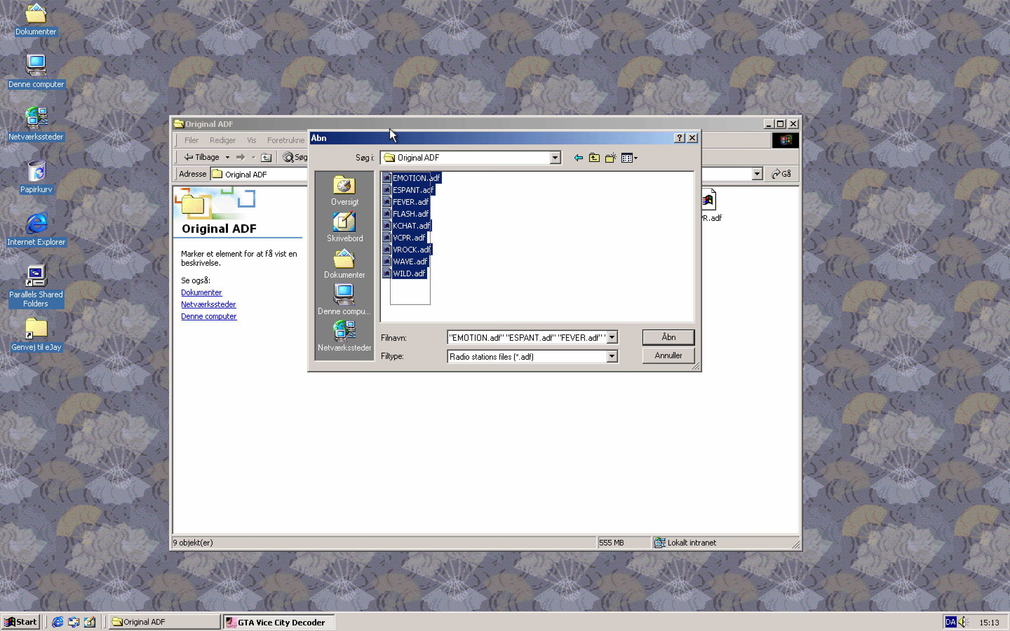
{"action": "left_click", "coordinate": [660, 336]}
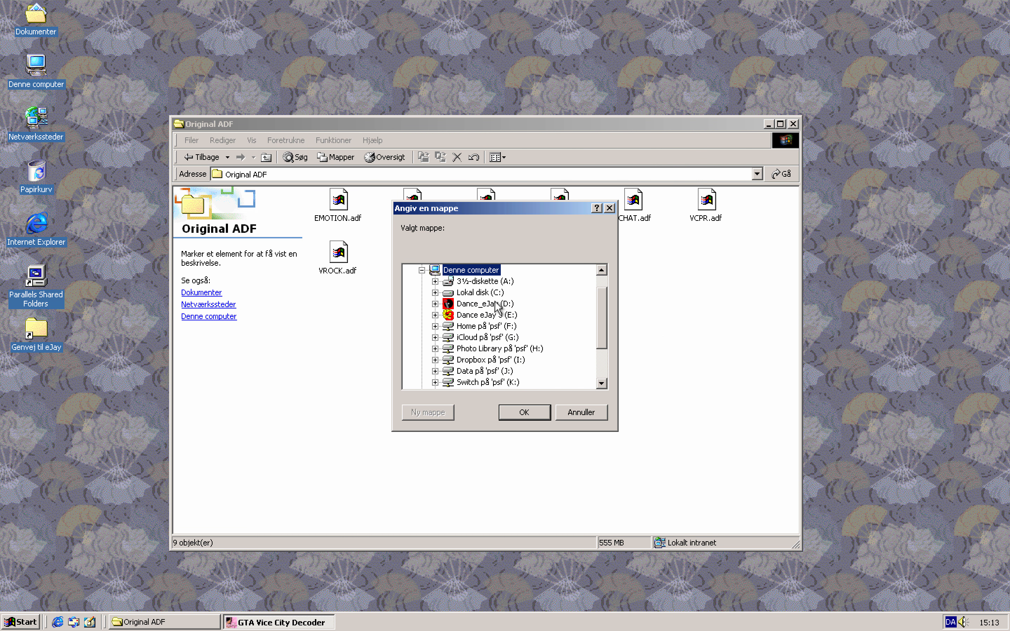
{"action": "left_click", "coordinate": [434, 326]}
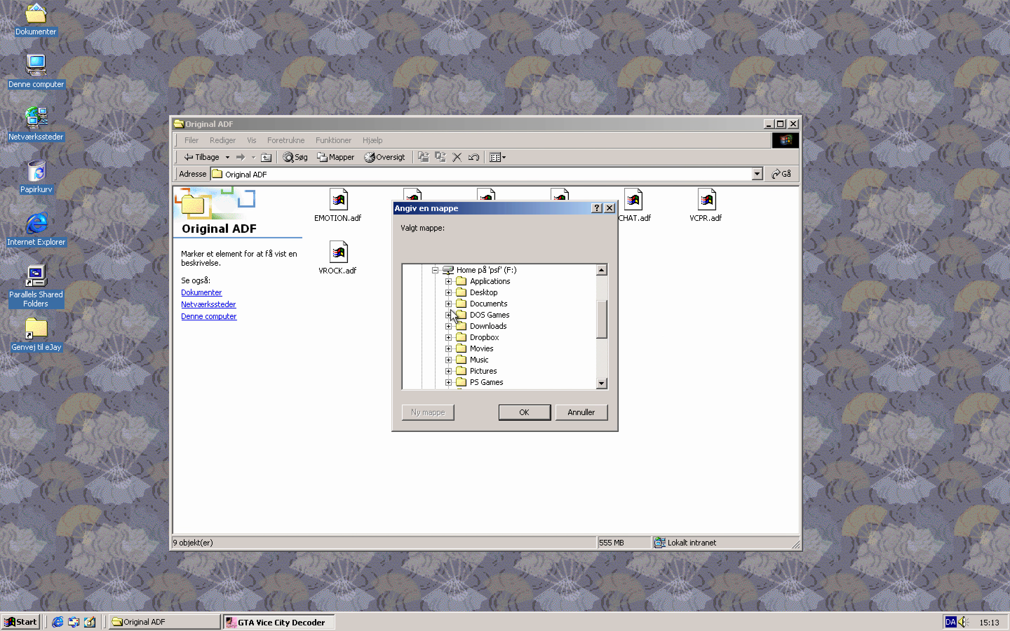
{"action": "left_click", "coordinate": [448, 293]}
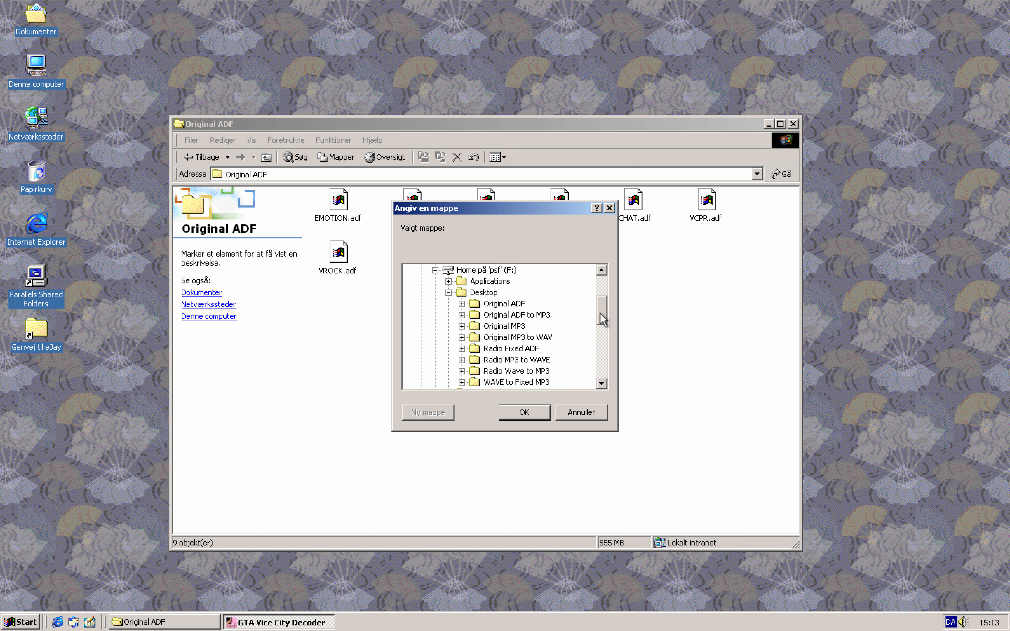
{"action": "left_click", "coordinate": [472, 319]}
{"action": "key", "text": "Return"}
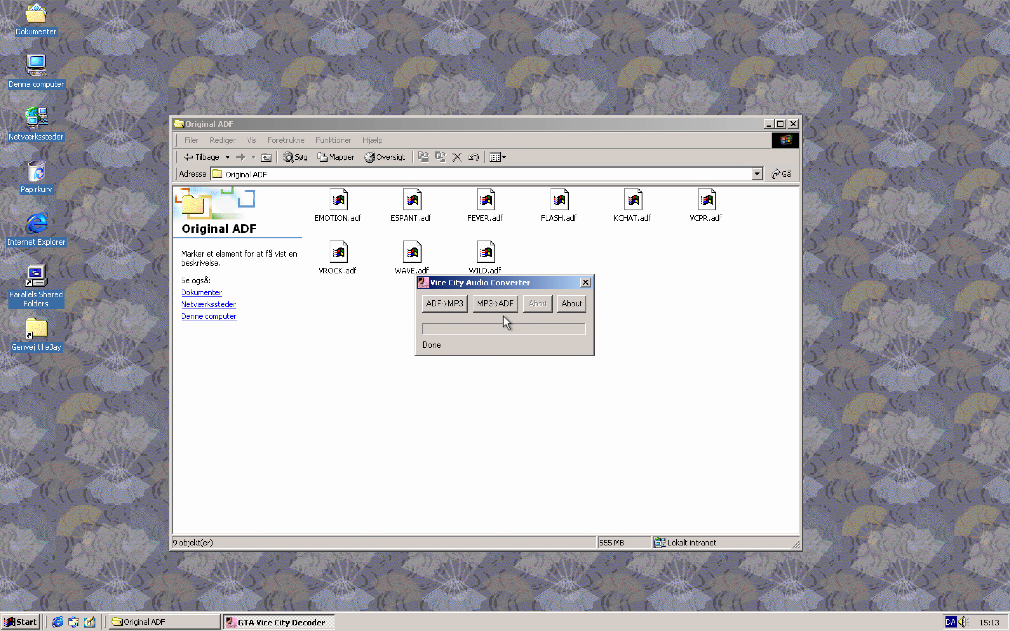
Return to Switch on the Mac desktop and remove all converted files from its list.
{"action": "key", "text": "ctrl+Left"}
{"action": "key", "text": "super+Tab"}
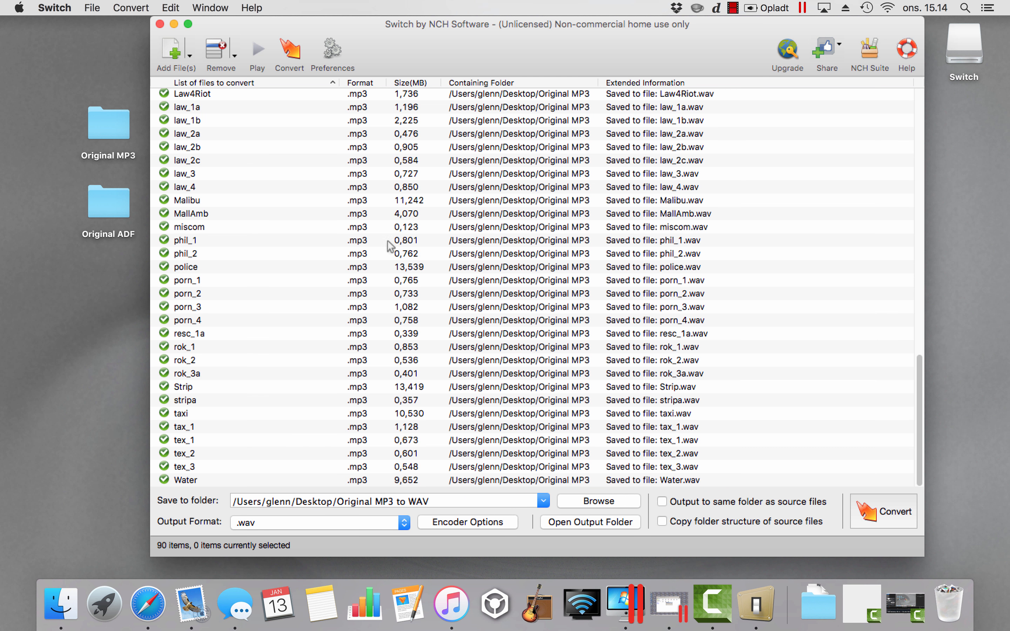
{"action": "scroll", "coordinate": [355, 271], "scroll_direction": "up", "scroll_amount": 10}
{"action": "left_click", "coordinate": [235, 54]}
{"action": "left_click", "coordinate": [273, 79]}
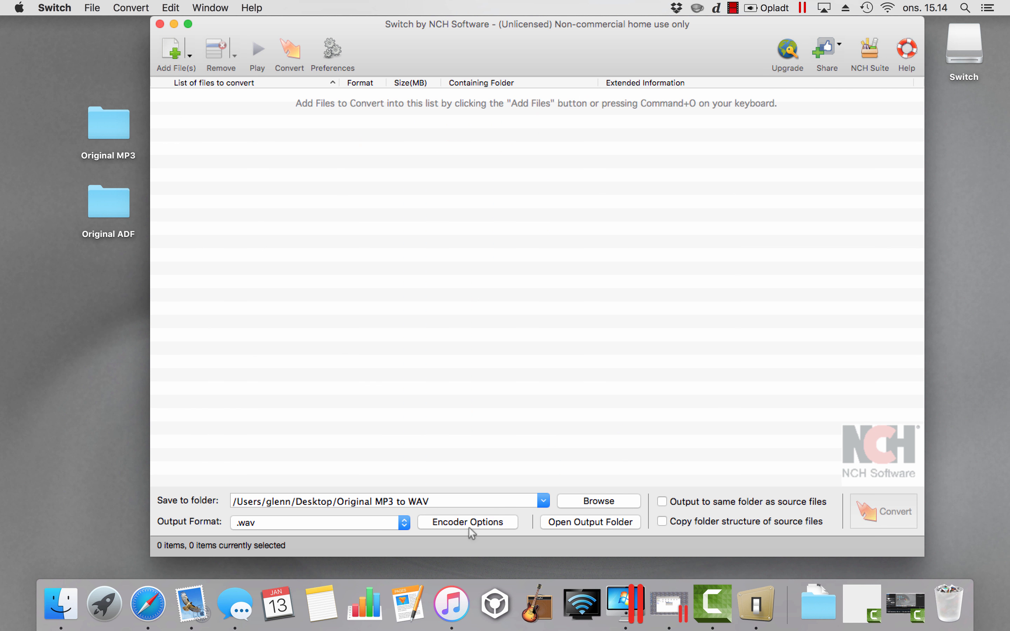
Add all nine radio MP3 files, EMOTION to WILD, from the desktop's Original ADF to MP3 folder to the conversion list.
{"action": "left_click", "coordinate": [175, 48]}
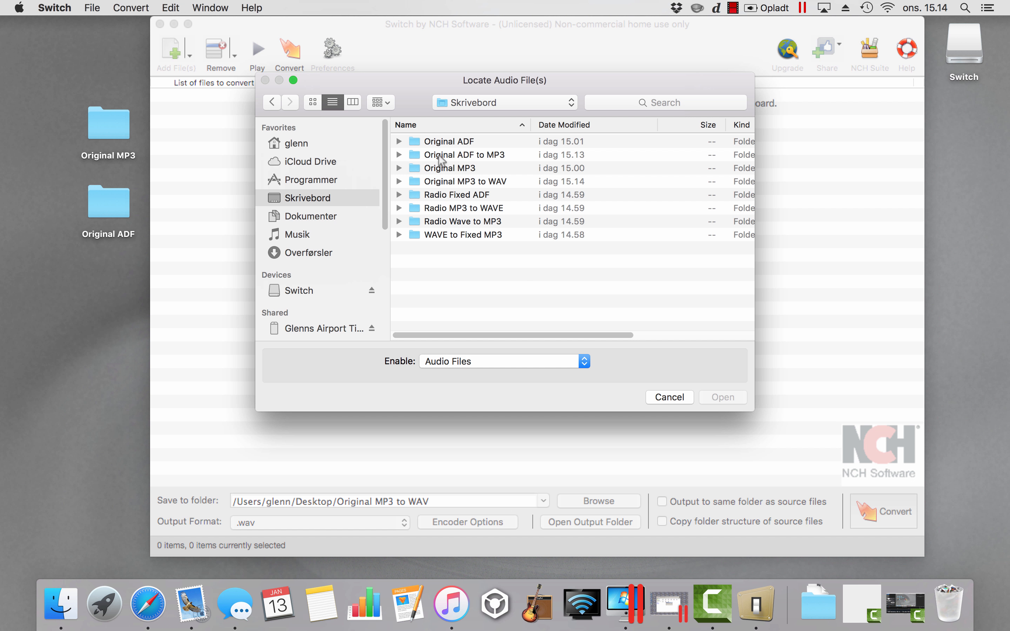
{"action": "double_click", "coordinate": [462, 159]}
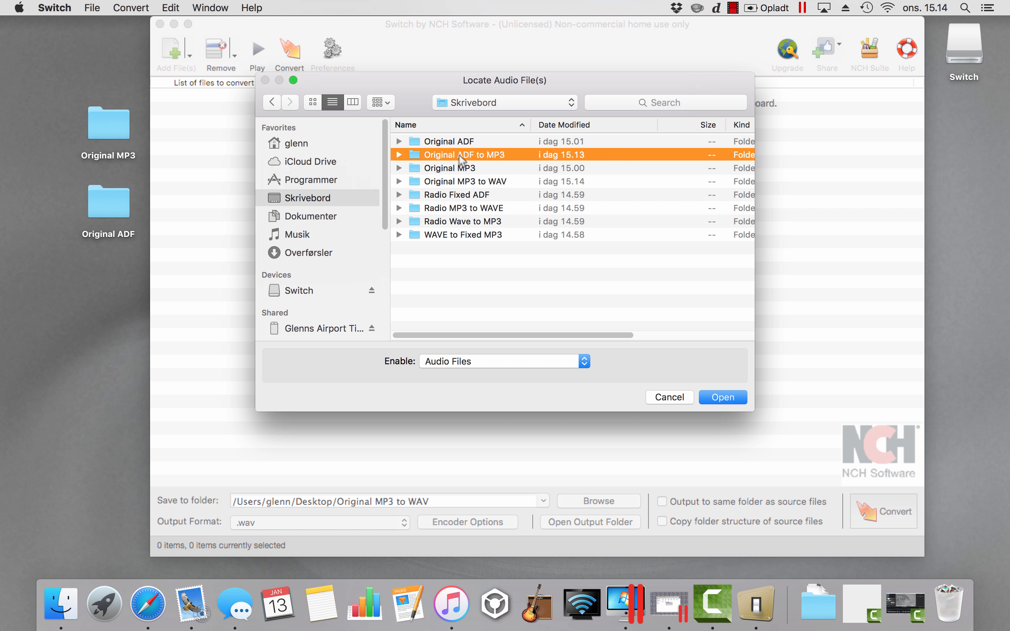
{"action": "left_click_drag", "start_coordinate": [471, 288], "coordinate": [422, 98]}
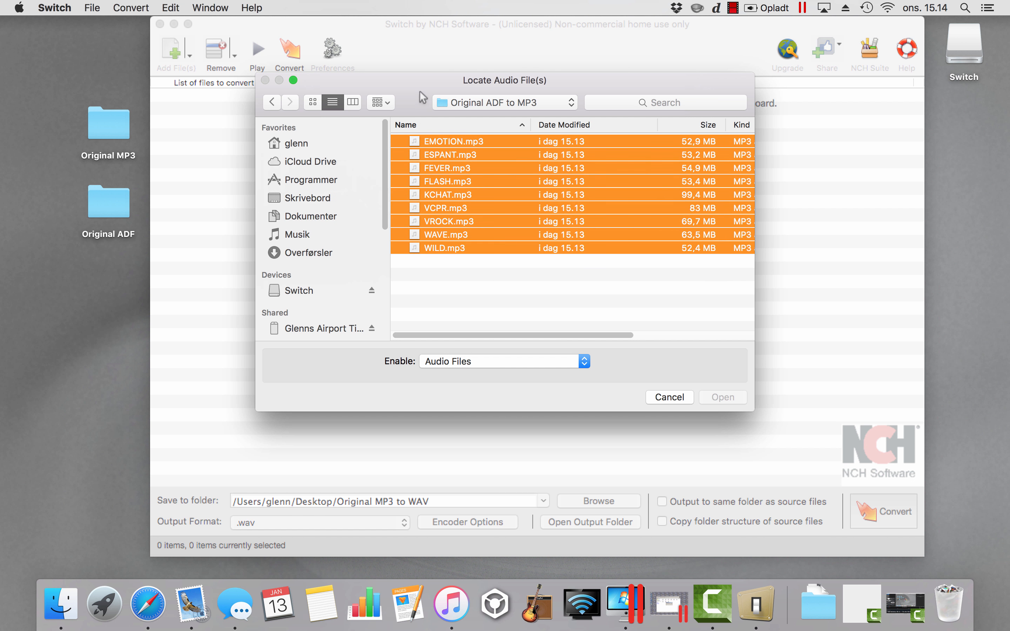
{"action": "left_click", "coordinate": [722, 397]}
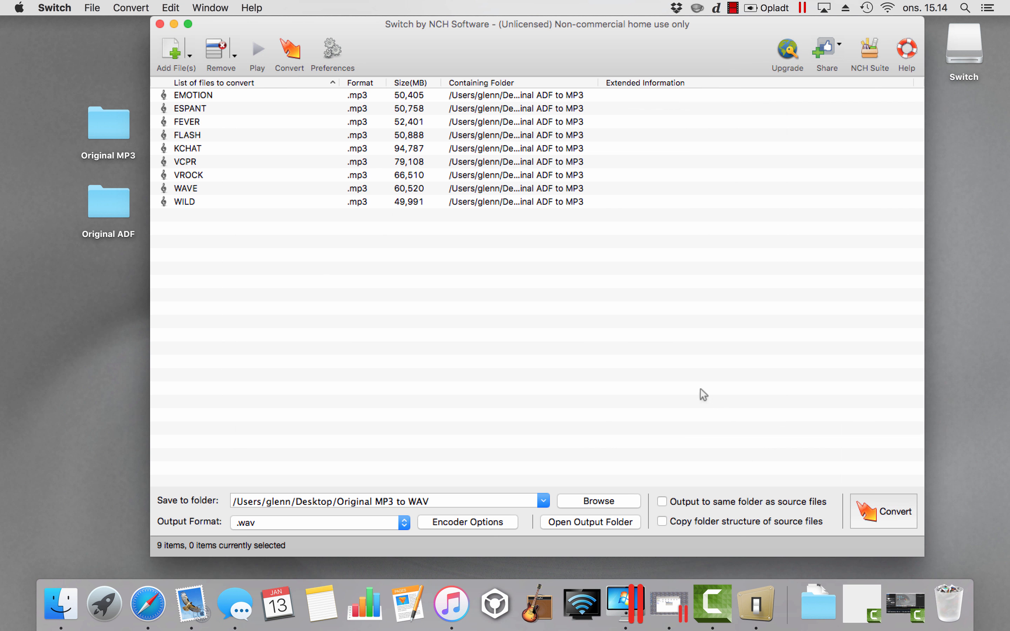
Set the desktop's Radio MP3 to WAVE folder as the save location and start converting the radio files to WAV.
{"action": "left_click", "coordinate": [868, 499]}
{"action": "left_click", "coordinate": [601, 499]}
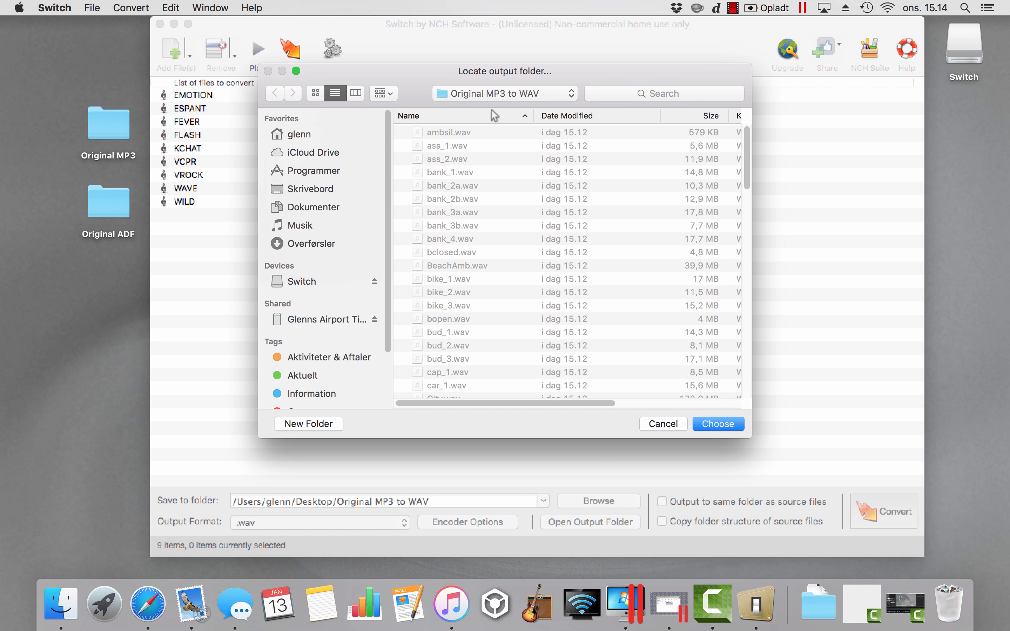
{"action": "left_click", "coordinate": [490, 94]}
{"action": "left_click", "coordinate": [482, 106]}
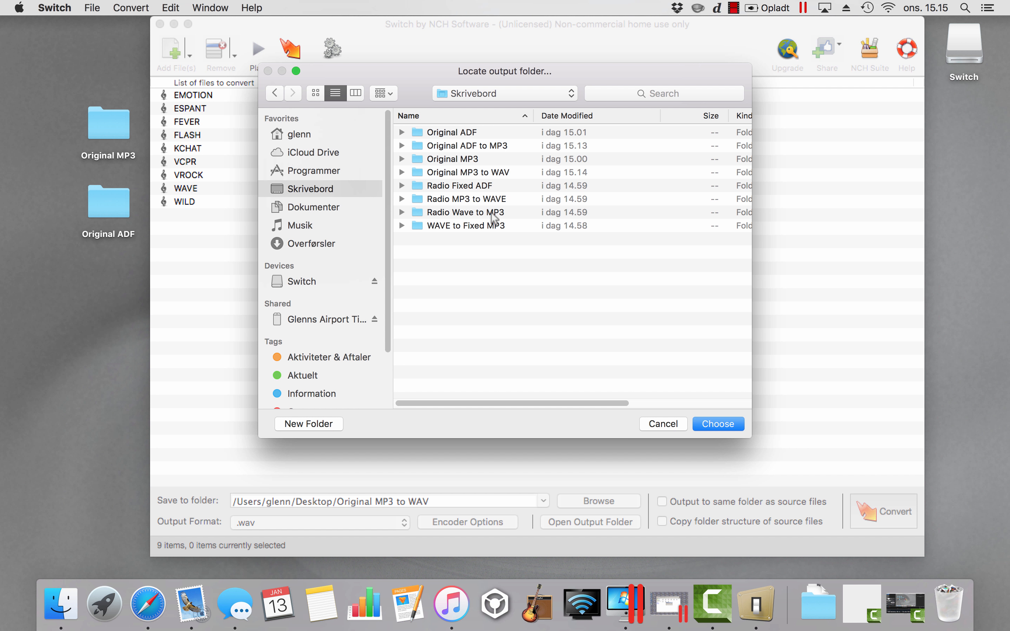
{"action": "left_click", "coordinate": [486, 200]}
{"action": "double_click", "coordinate": [486, 199]}
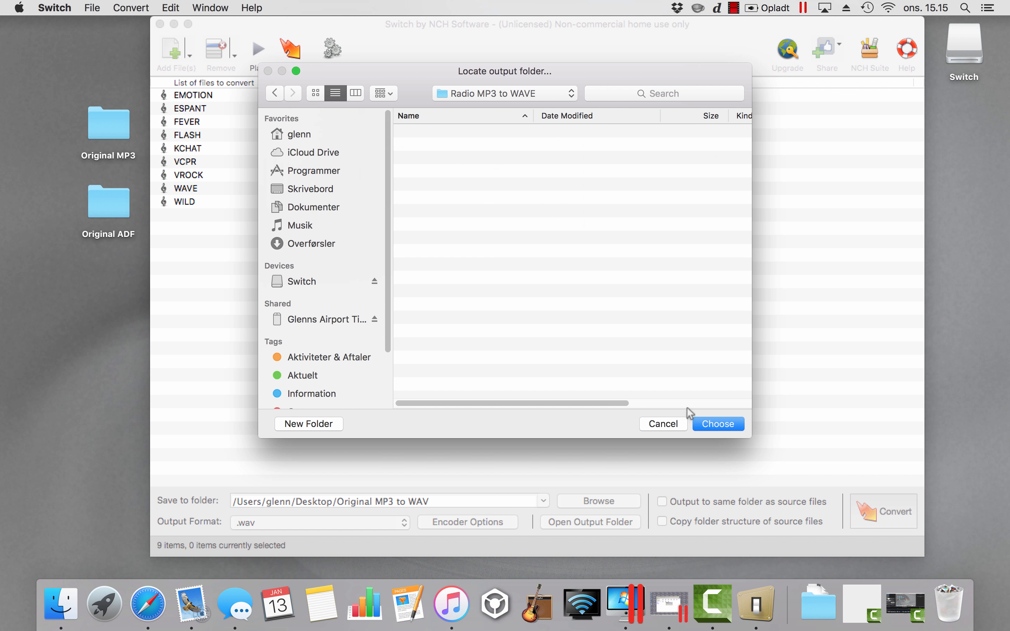
{"action": "left_click", "coordinate": [726, 422]}
{"action": "left_click", "coordinate": [883, 511]}
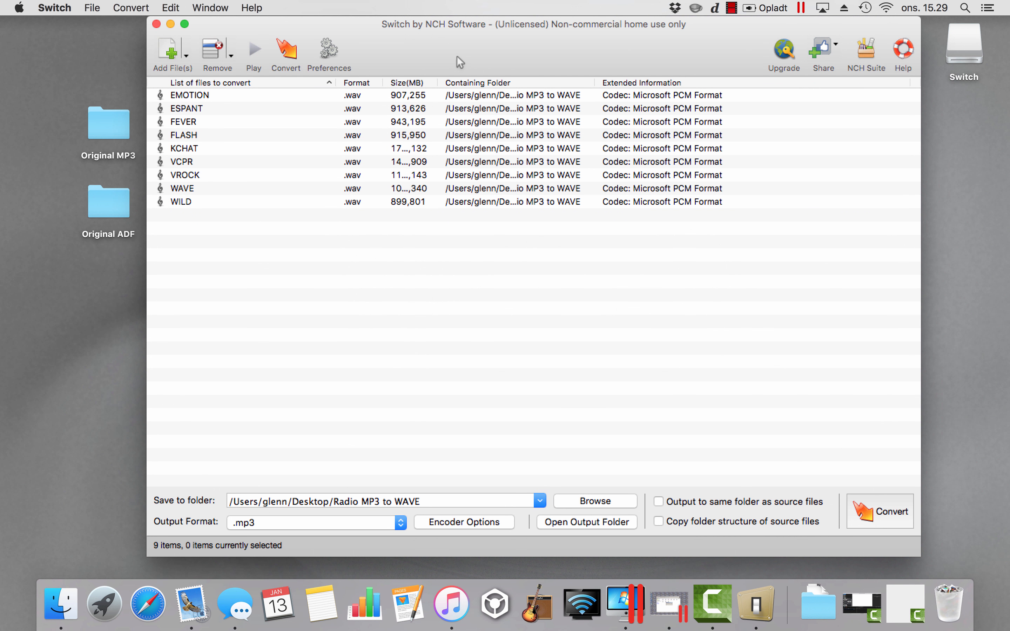
Empty the conversion list and add every WAV file from the desktop's Original MP3 to WAV folder.
{"action": "left_click", "coordinate": [256, 130]}
{"action": "key", "text": "super+a"}
{"action": "key", "text": "Delete"}
{"action": "left_click", "coordinate": [176, 55]}
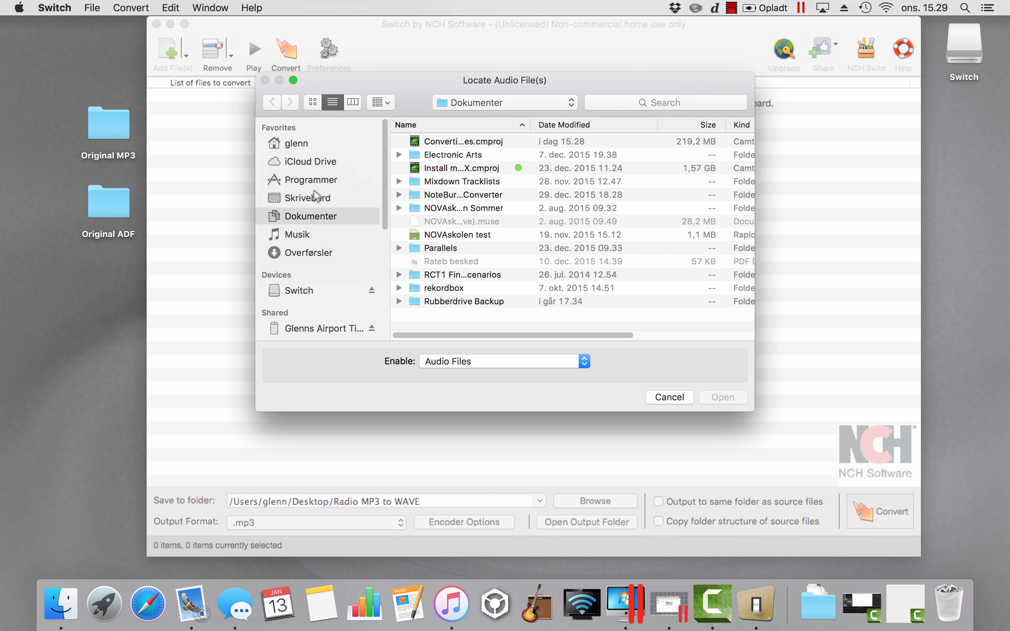
{"action": "left_click", "coordinate": [313, 192]}
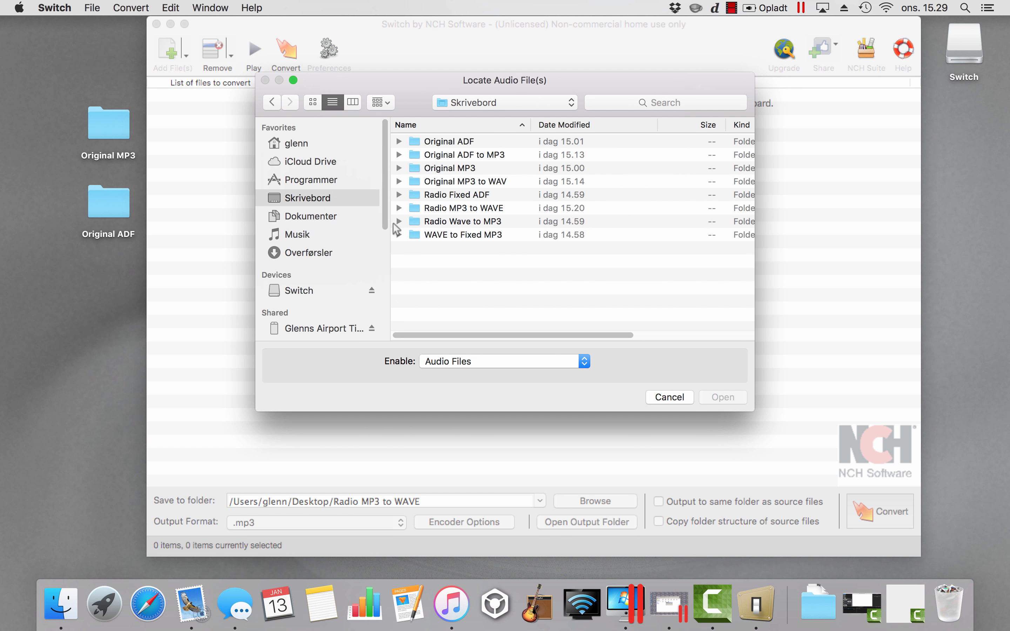
{"action": "double_click", "coordinate": [463, 184]}
{"action": "left_click", "coordinate": [459, 168]}
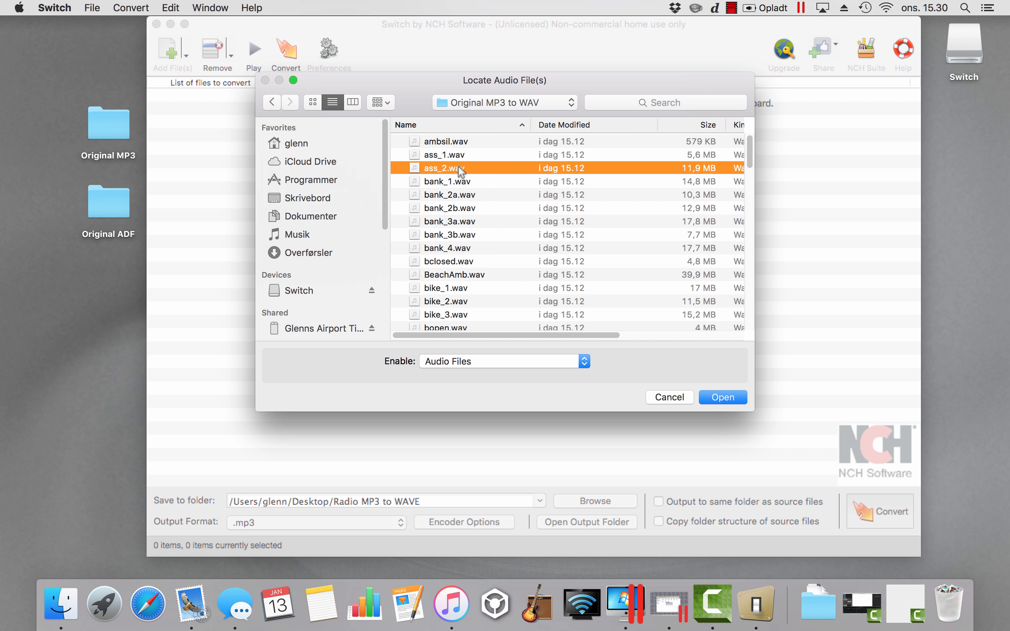
{"action": "key", "text": "super+a"}
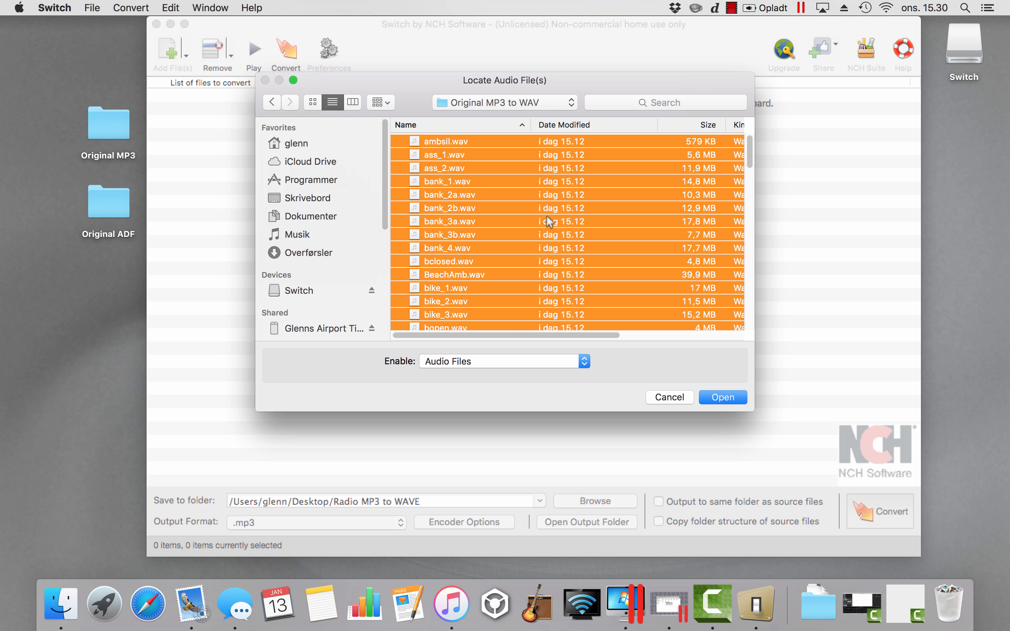
{"action": "left_click", "coordinate": [726, 396]}
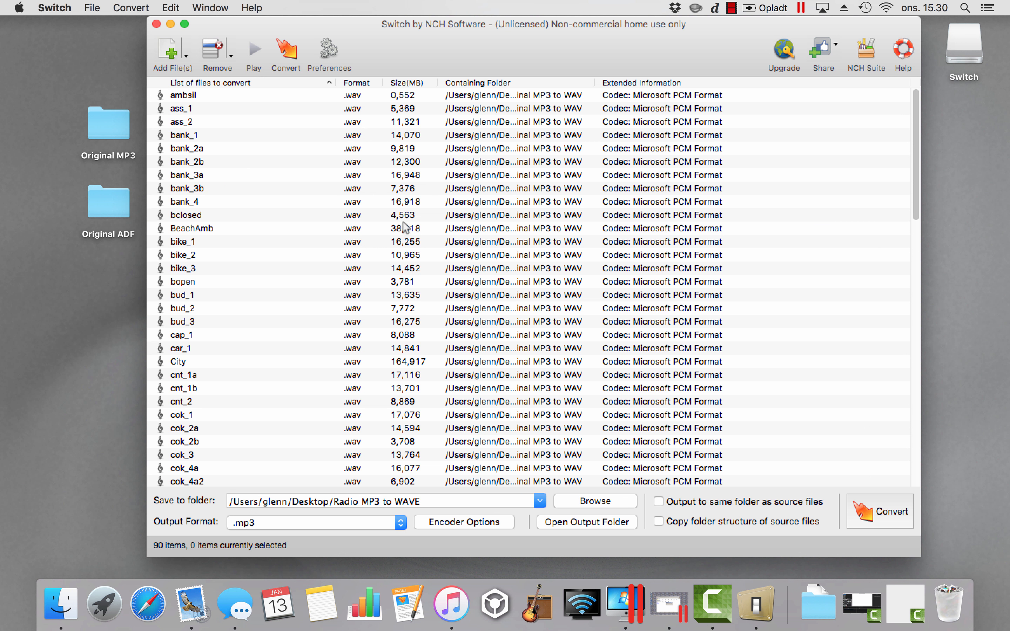
Choose .mp3 as the output format and set the encoder's constant bitrate to 128 kbps.
{"action": "left_click", "coordinate": [335, 522]}
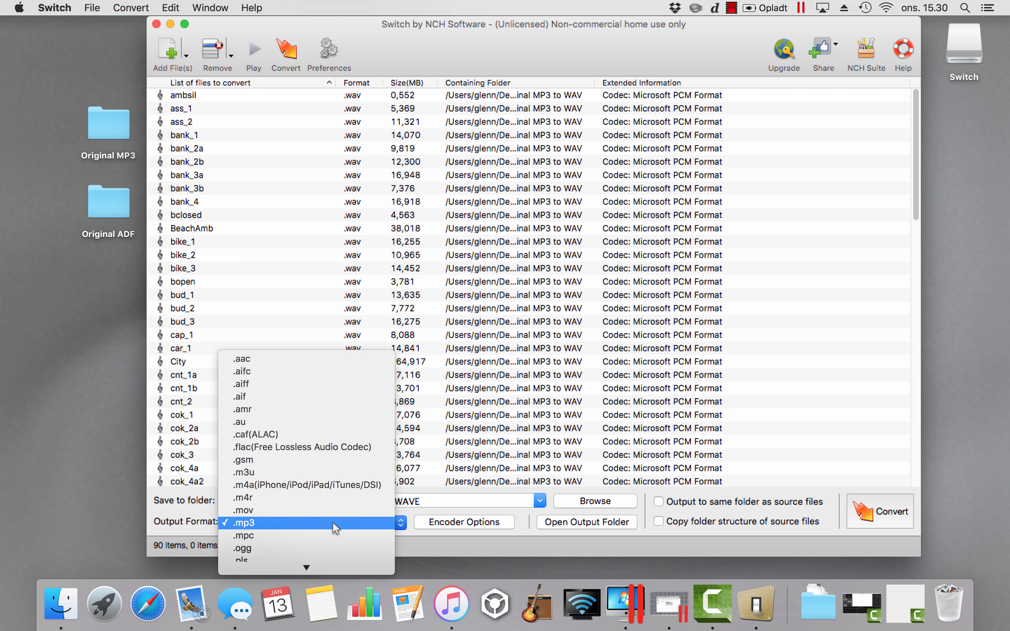
{"action": "left_click", "coordinate": [246, 522]}
{"action": "left_click", "coordinate": [464, 522]}
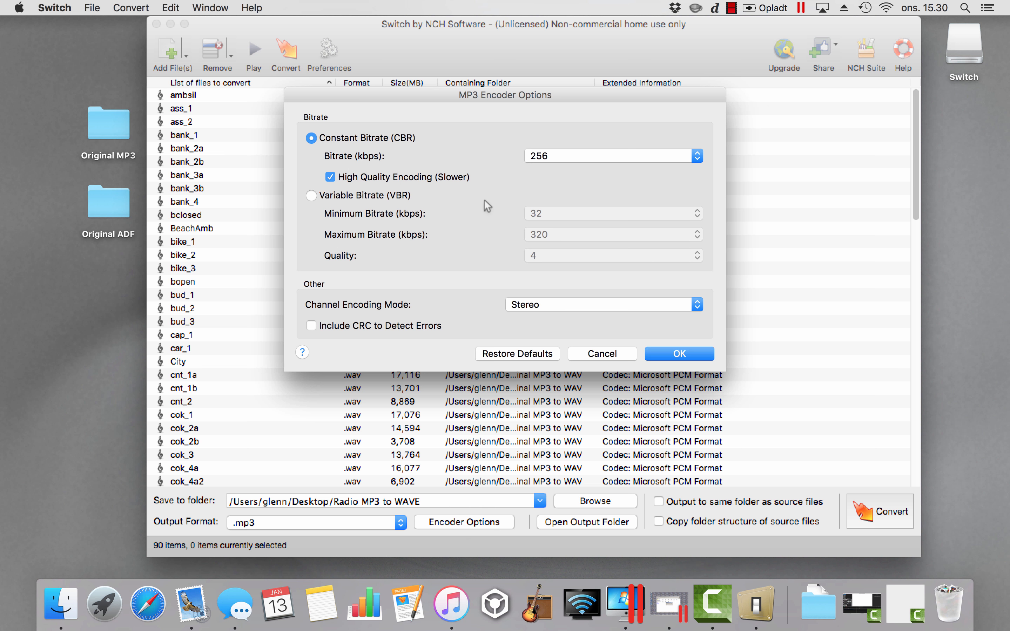
{"action": "left_click", "coordinate": [558, 156]}
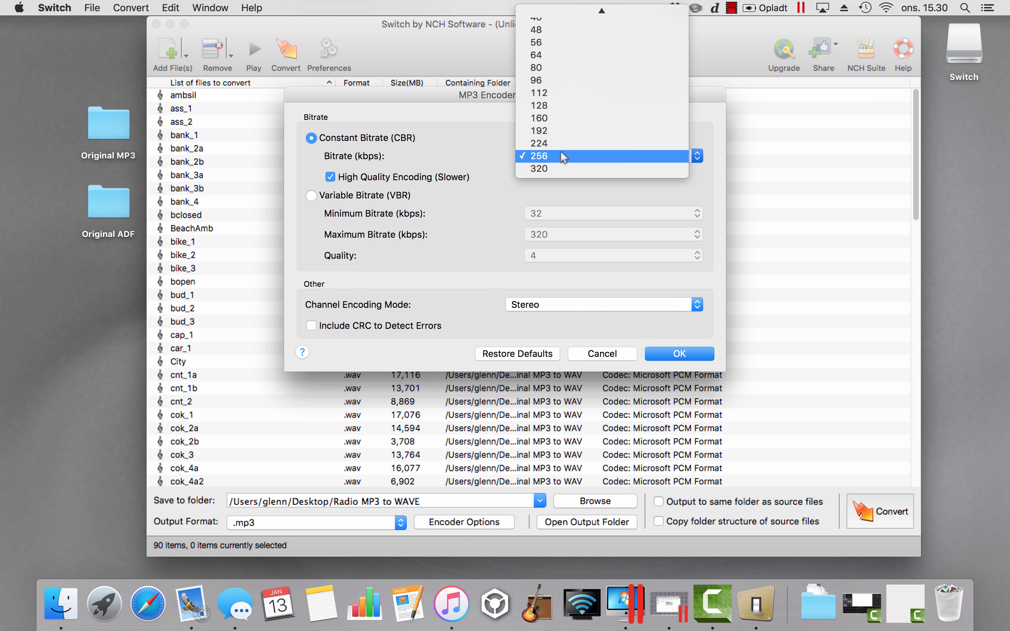
{"action": "left_click", "coordinate": [550, 106]}
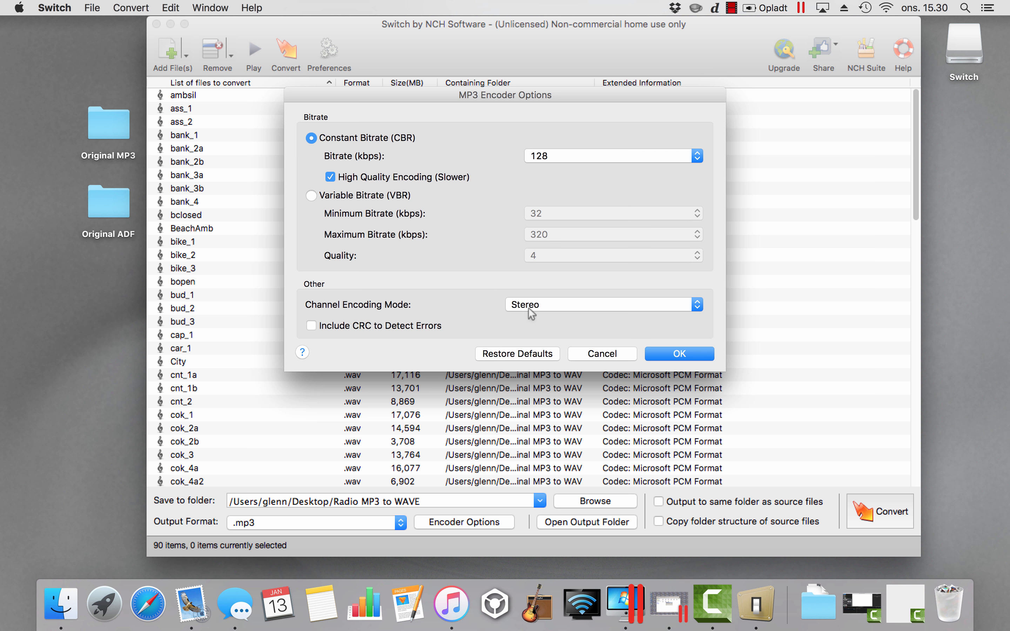
{"action": "left_click", "coordinate": [678, 354]}
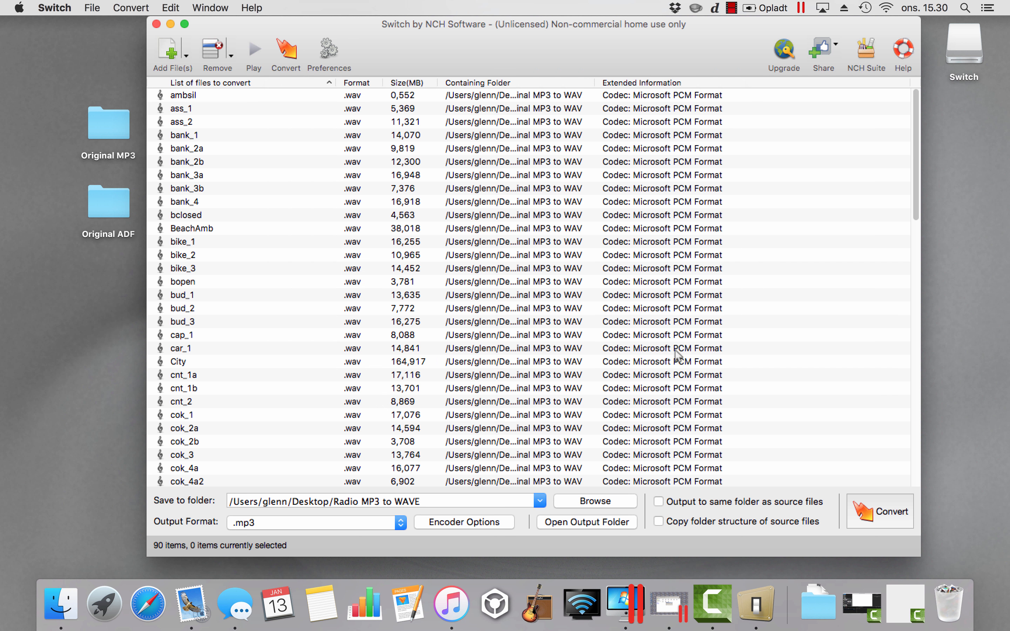
Set the desktop's WAVE to Fixed MP3 folder as the save location and start converting the listed WAV files to MP3.
{"action": "left_click", "coordinate": [600, 501]}
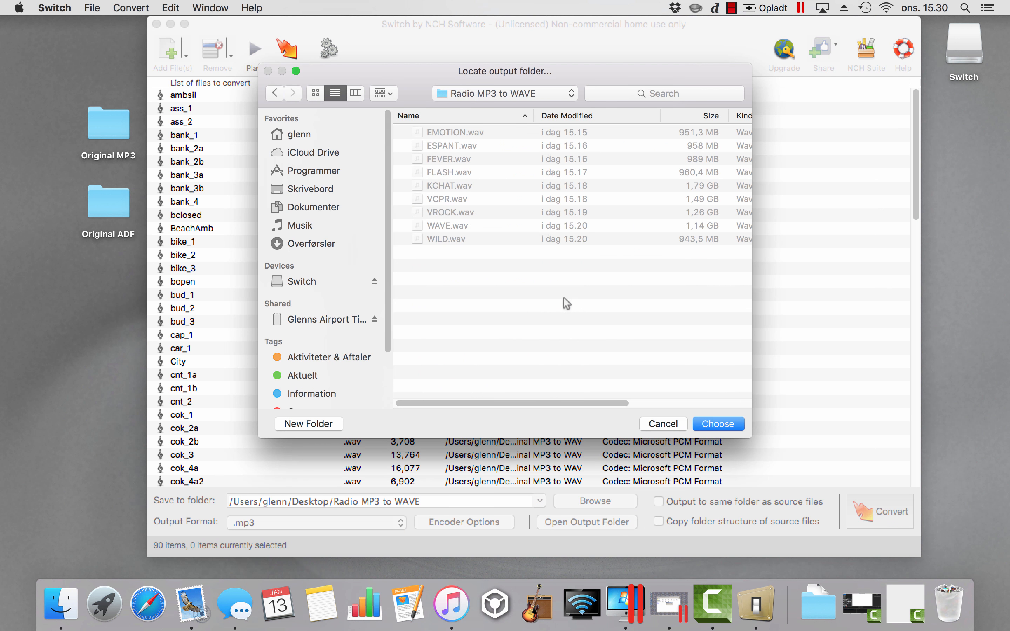
{"action": "left_click", "coordinate": [491, 87]}
{"action": "left_click", "coordinate": [496, 103]}
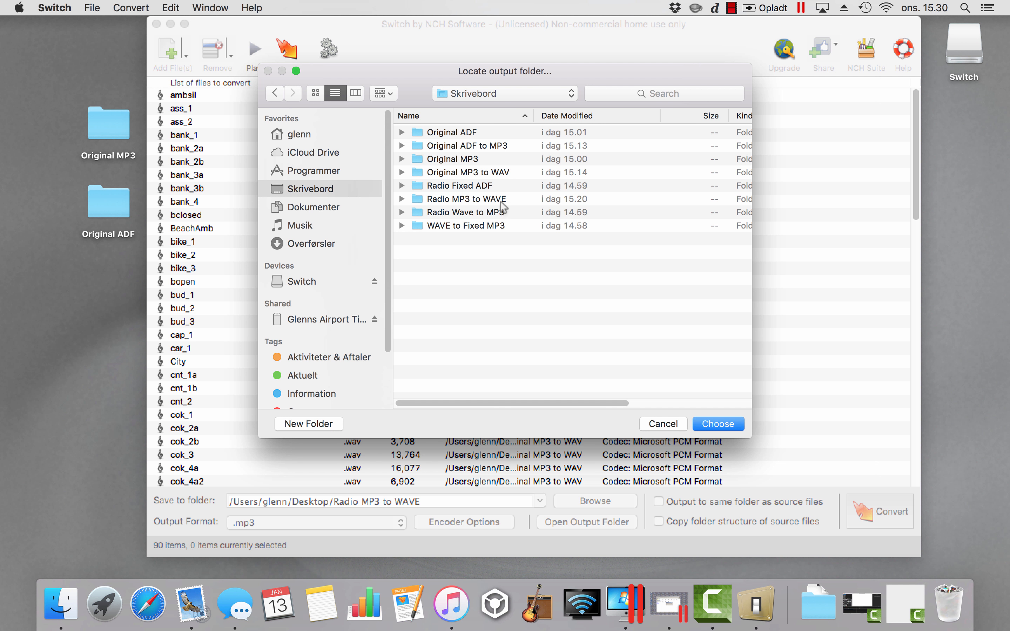
{"action": "double_click", "coordinate": [465, 226]}
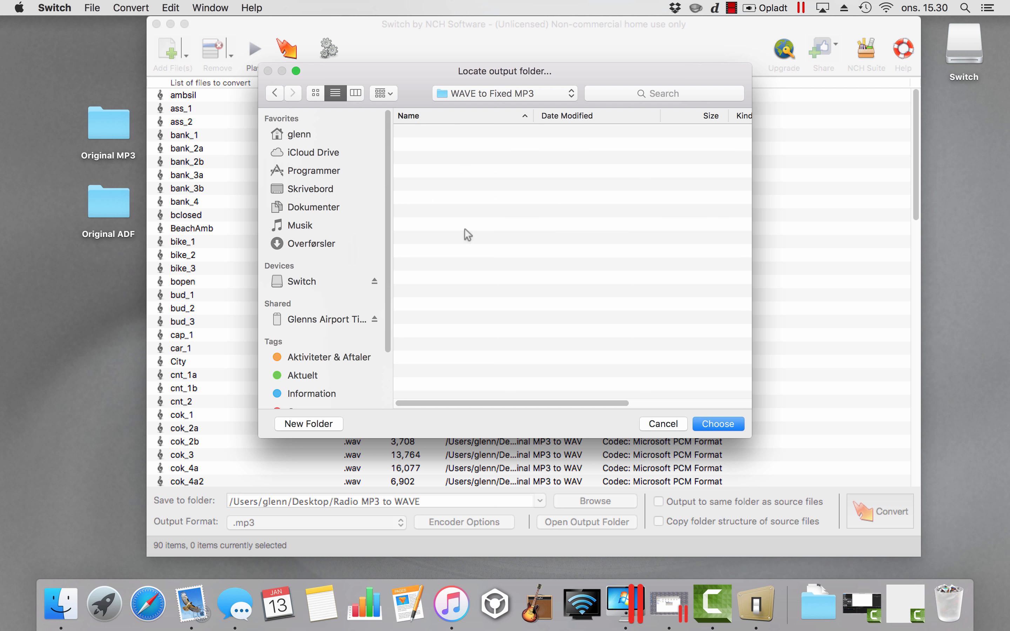
{"action": "left_click", "coordinate": [718, 423]}
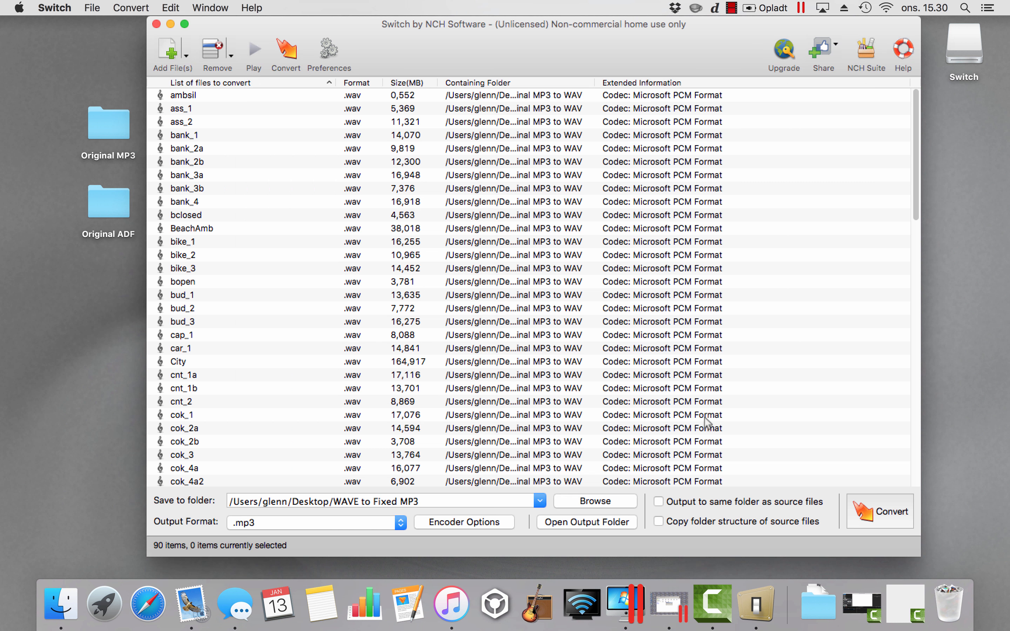
{"action": "left_click", "coordinate": [893, 519]}
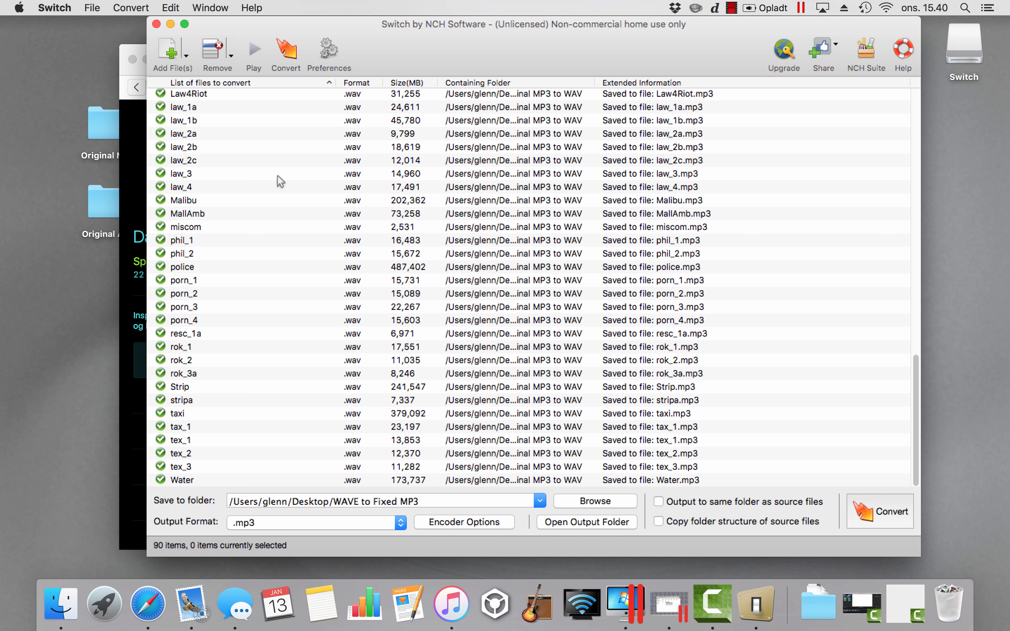
Clear the conversion list and add all radio WAV files from the desktop's Radio MP3 to WAVE folder.
{"action": "left_click", "coordinate": [231, 55]}
{"action": "left_click", "coordinate": [269, 78]}
{"action": "left_click", "coordinate": [169, 51]}
{"action": "left_click", "coordinate": [302, 194]}
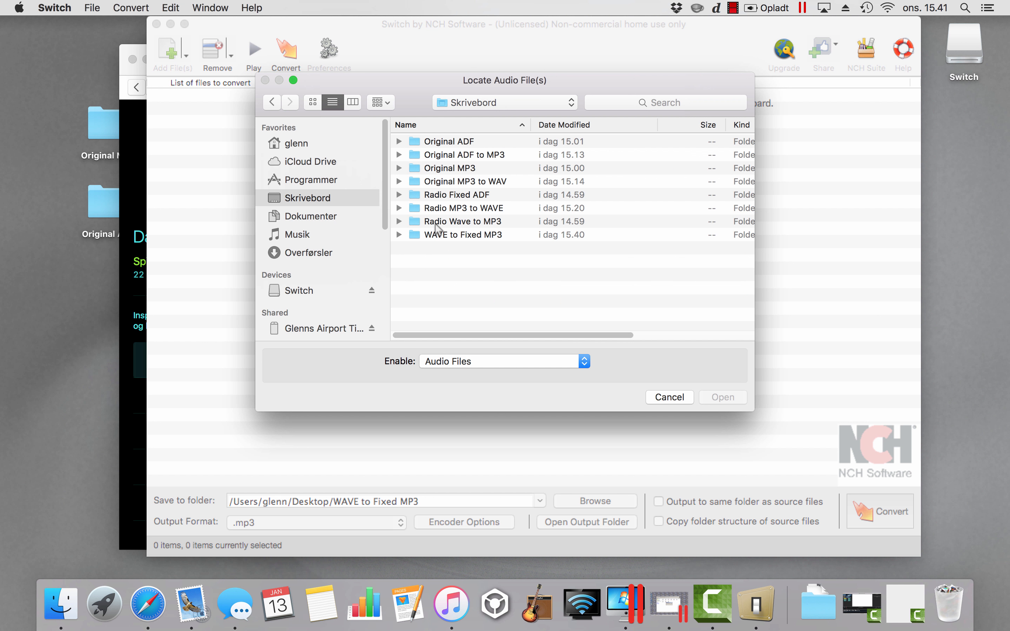
{"action": "double_click", "coordinate": [456, 208]}
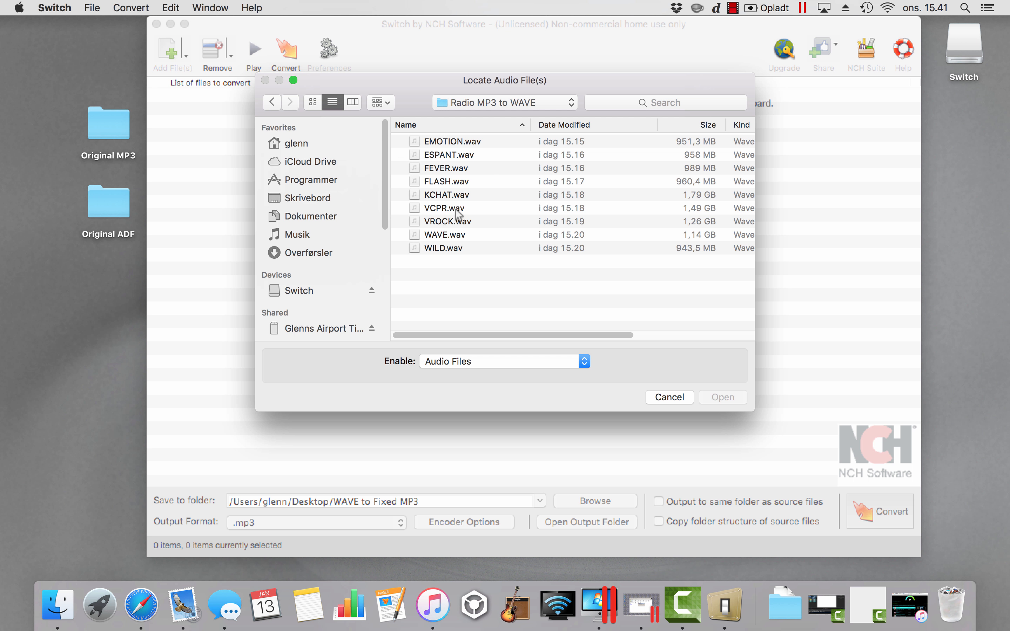
{"action": "left_click", "coordinate": [447, 193]}
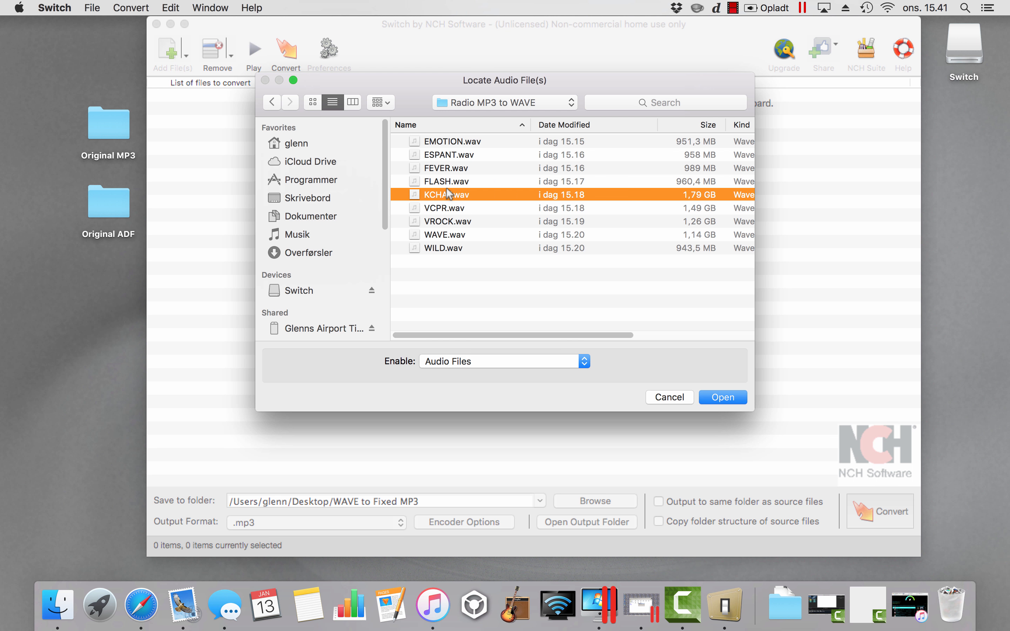
{"action": "key", "text": "super+a"}
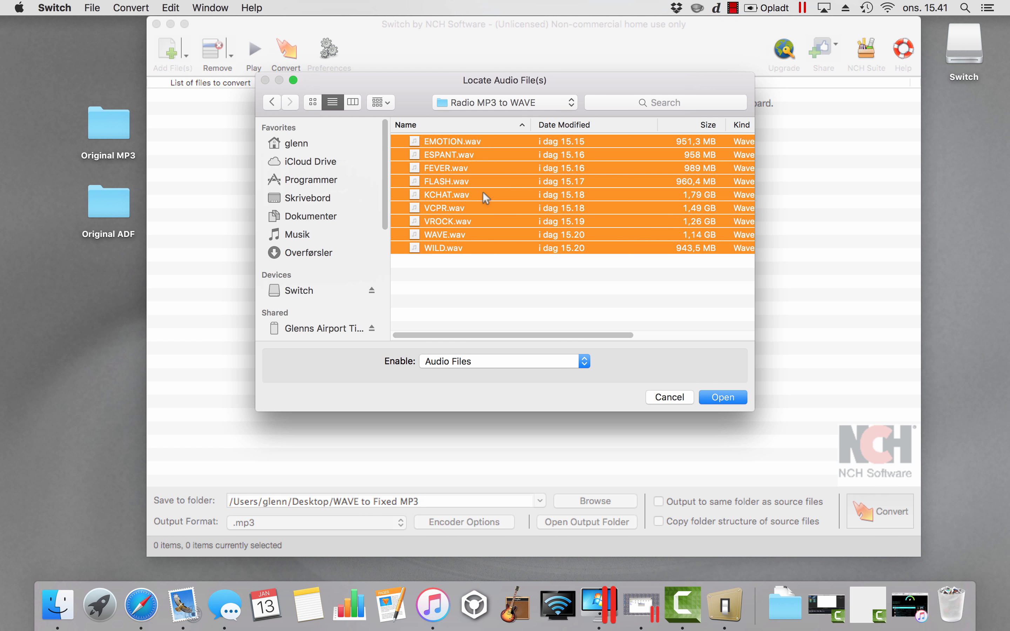
{"action": "key", "text": "Return"}
Set the desktop's Radio Wave to MP3 folder as the save location, convert the radio WAV files to MP3, and close the output folder window.
{"action": "left_click", "coordinate": [609, 500]}
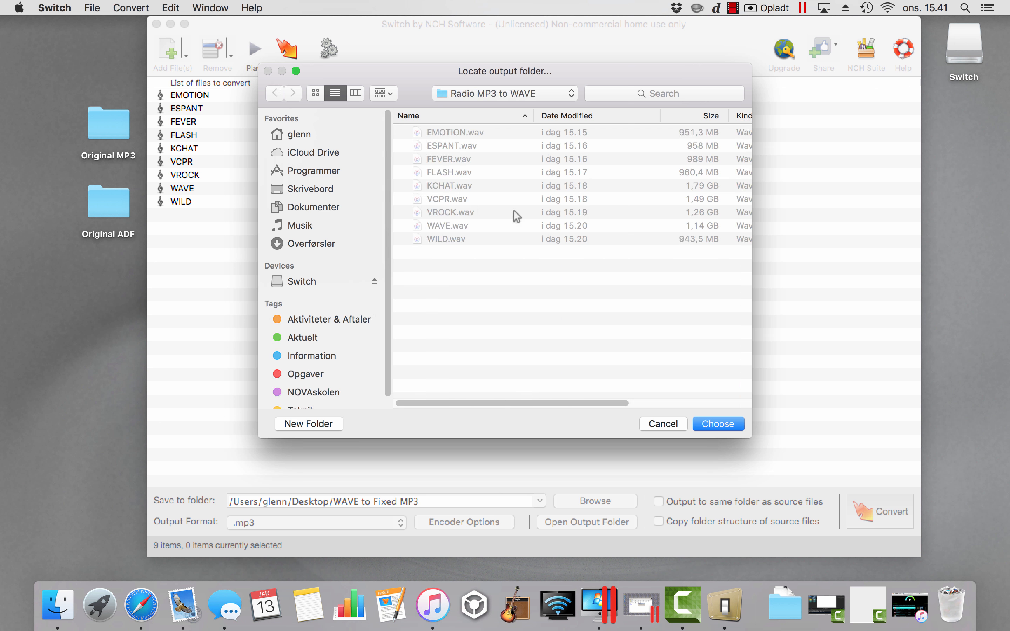
{"action": "left_click", "coordinate": [463, 92]}
{"action": "left_click", "coordinate": [460, 106]}
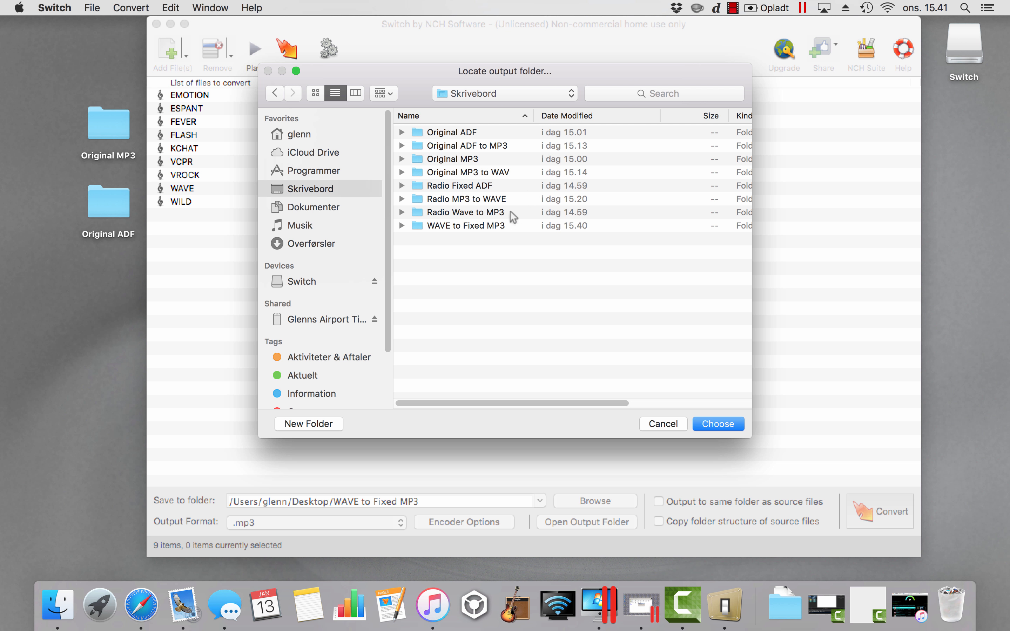
{"action": "double_click", "coordinate": [487, 214]}
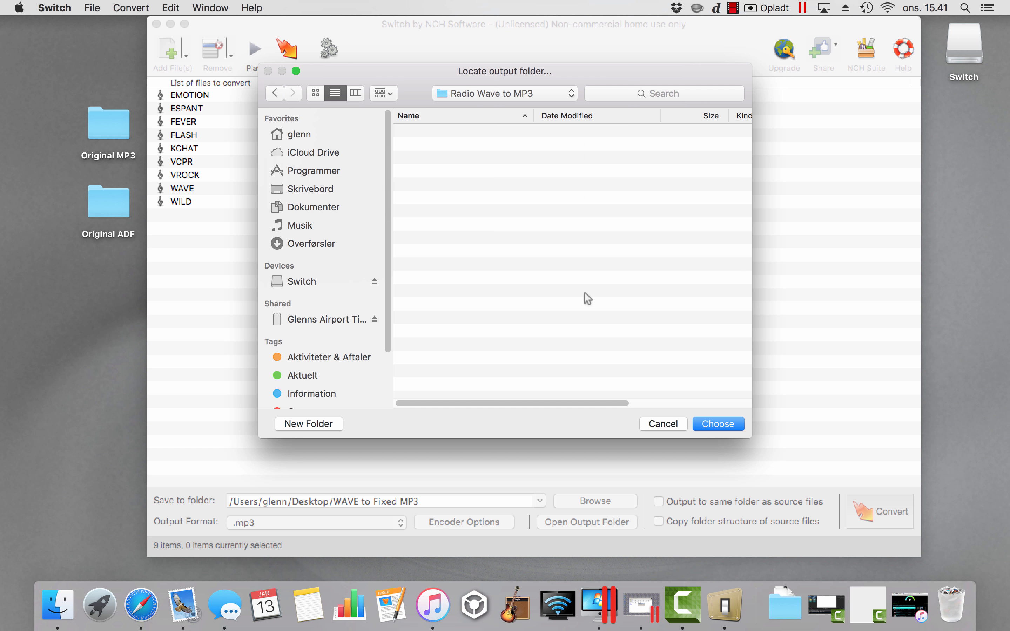
{"action": "left_click", "coordinate": [711, 424]}
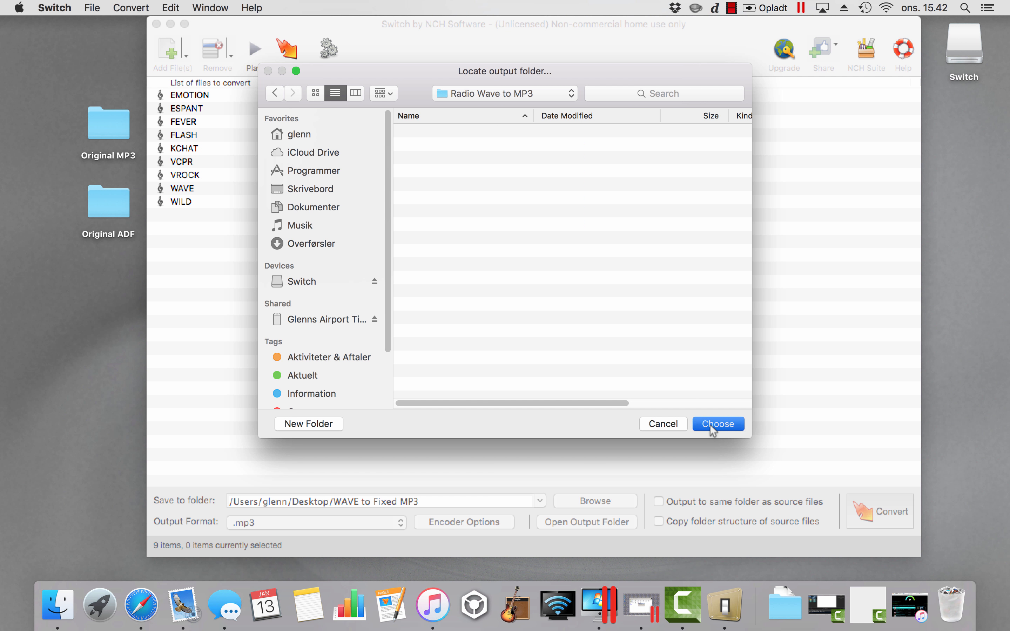
{"action": "left_click", "coordinate": [879, 511]}
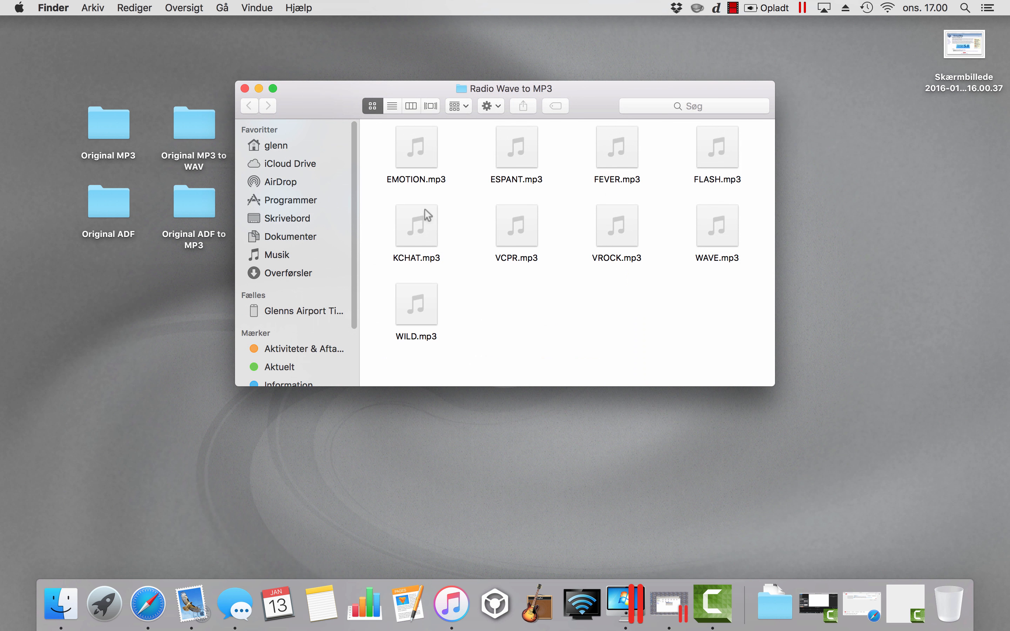
{"action": "left_click", "coordinate": [246, 88]}
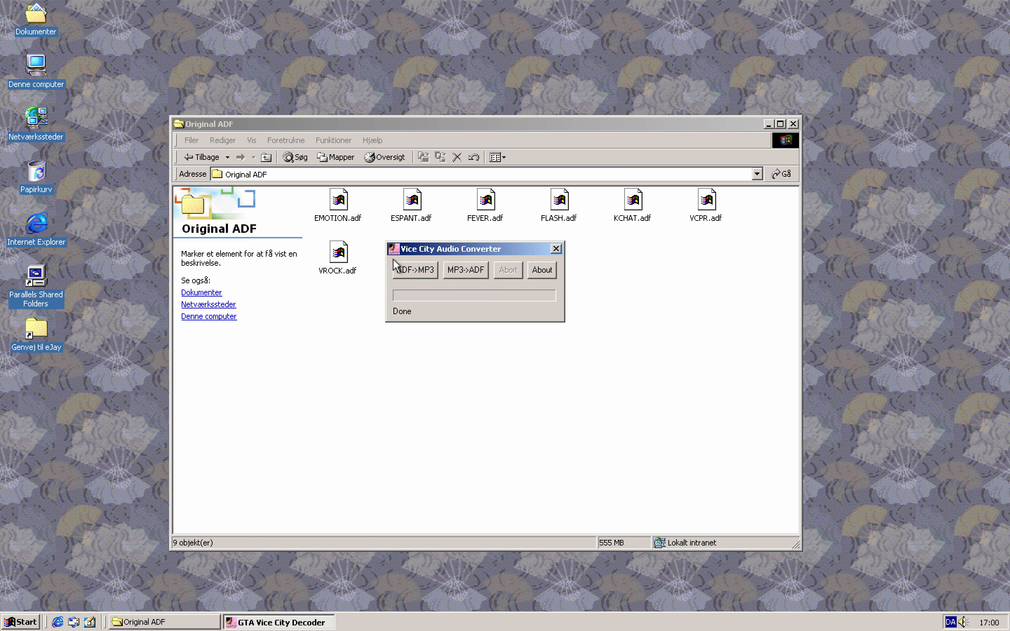
In Vice City Audio Converter, start an MP3-to-ADF conversion and load the converted files from the shared desktop's Radio Wave to MP3 folder.
{"action": "left_click", "coordinate": [460, 270]}
{"action": "left_click", "coordinate": [366, 300]}
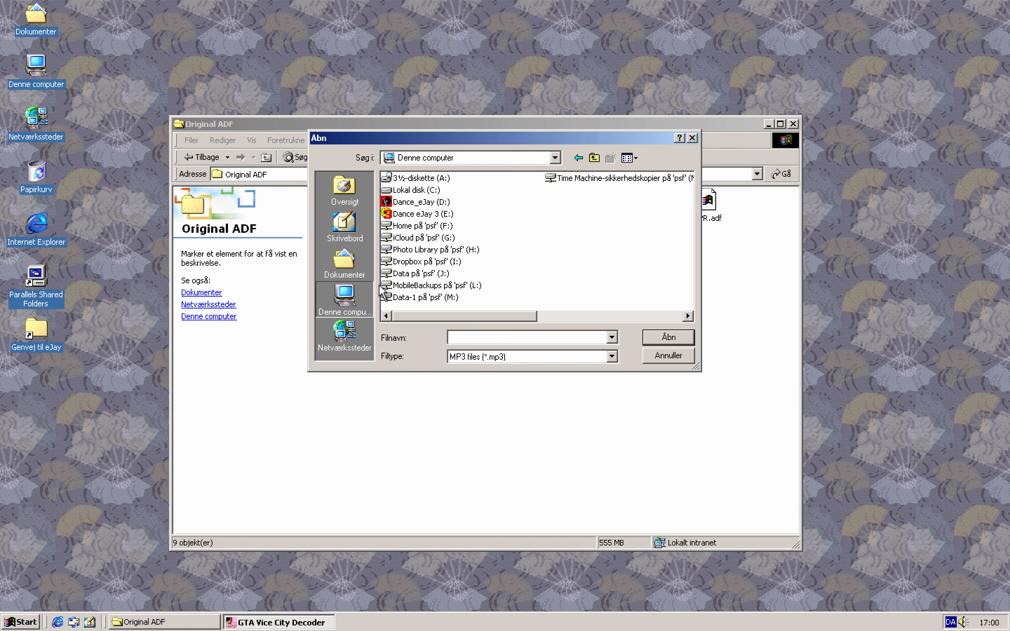
{"action": "double_click", "coordinate": [408, 229]}
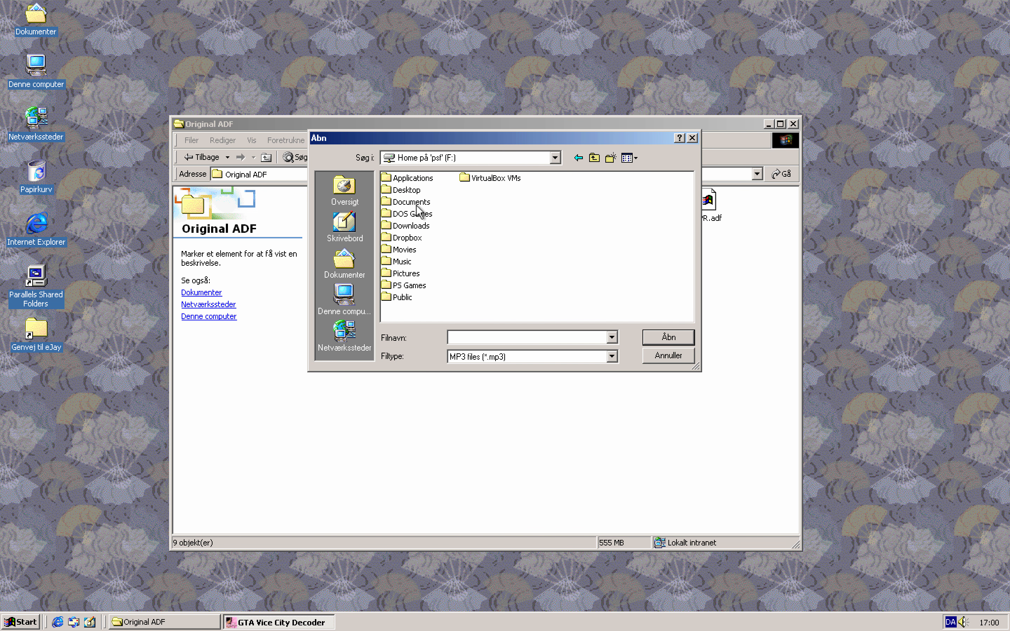
{"action": "double_click", "coordinate": [406, 191]}
{"action": "double_click", "coordinate": [421, 261]}
{"action": "left_click", "coordinate": [671, 339]}
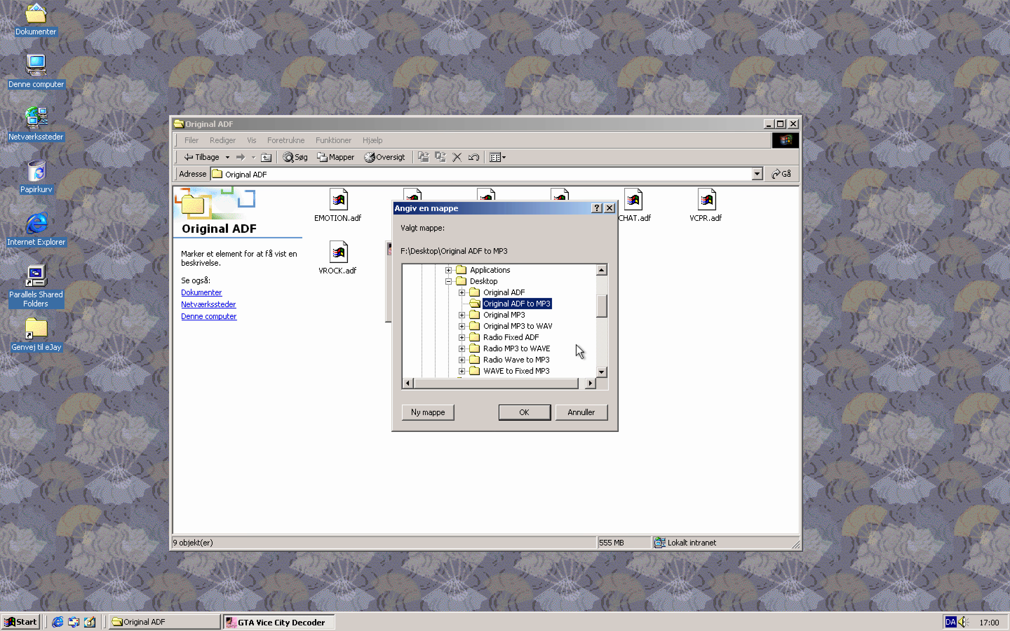
Choose the desktop's Radio Fixed ADF folder as the output folder and run the ADF conversion.
{"action": "scroll", "coordinate": [556, 335], "scroll_direction": "down", "scroll_amount": 2}
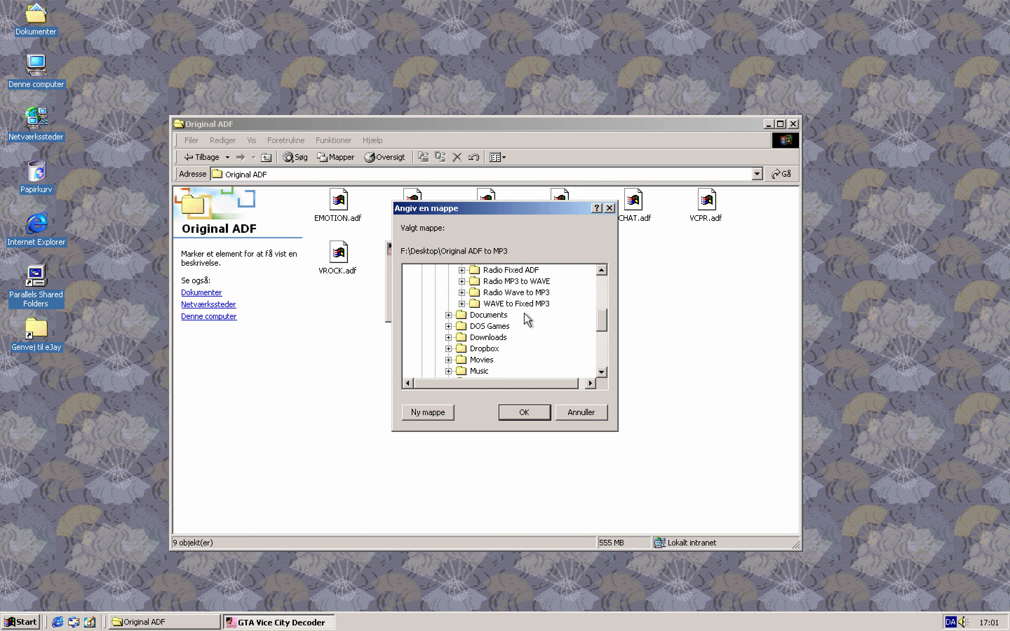
{"action": "scroll", "coordinate": [507, 307], "scroll_direction": "up", "scroll_amount": 1}
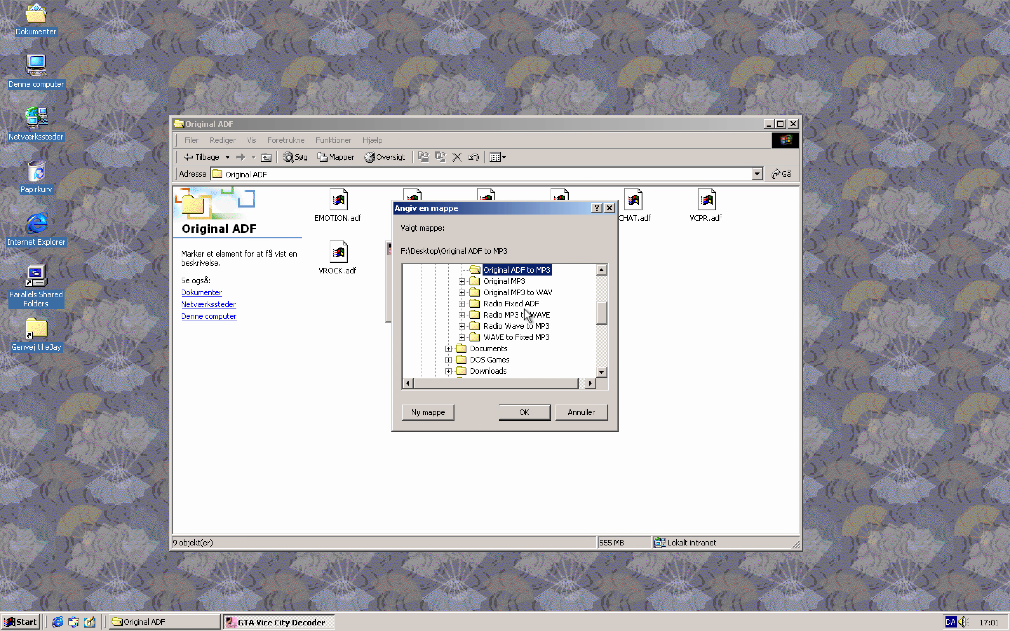
{"action": "left_click", "coordinate": [512, 307]}
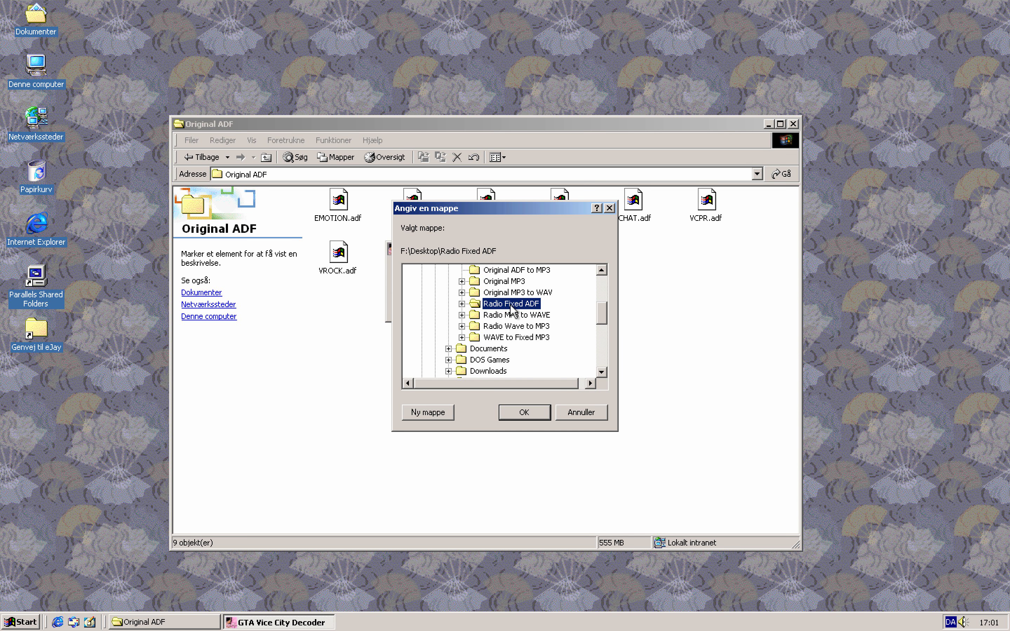
{"action": "left_click", "coordinate": [524, 412]}
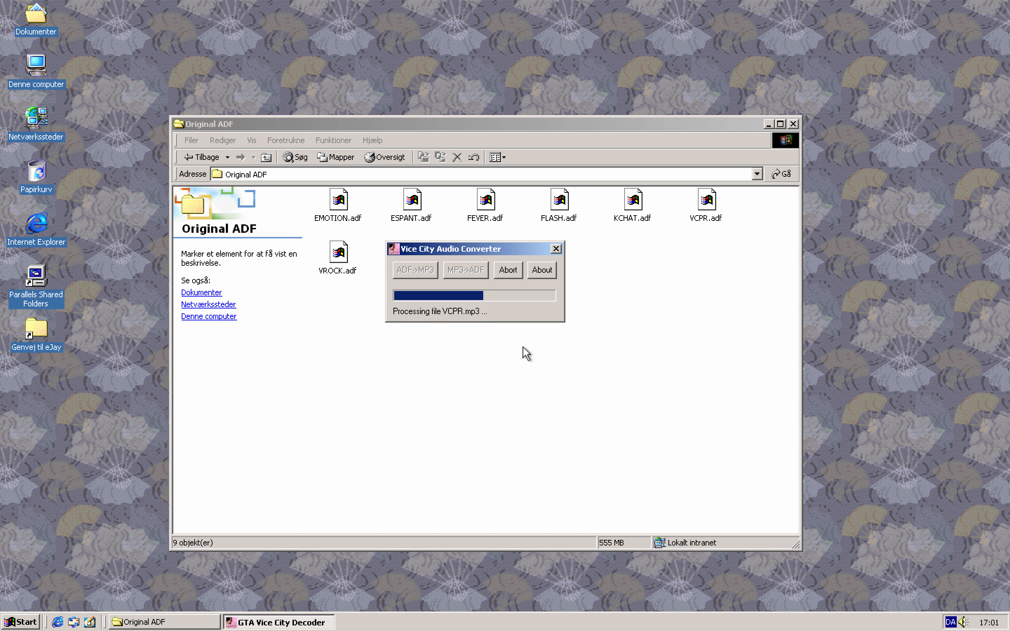
Switch to the Mac desktop and move the WAVE to Fixed MP3 folder directly above the Radio Fixed ADF folder.
{"action": "key", "text": "ctrl+Left"}
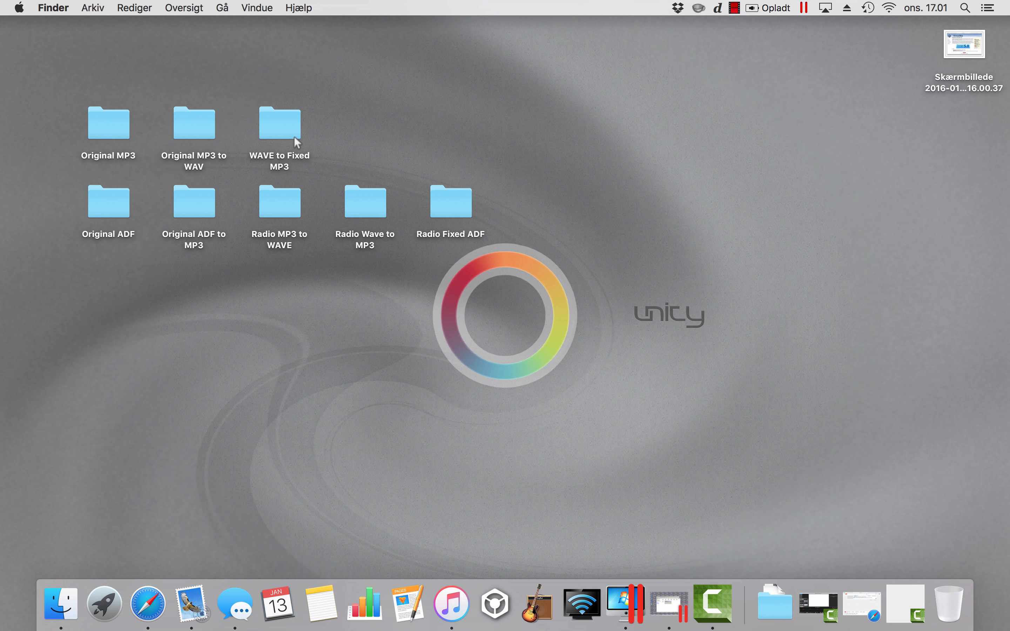
{"action": "left_click_drag", "start_coordinate": [294, 137], "coordinate": [455, 135]}
{"action": "left_click", "coordinate": [490, 139]}
{"action": "left_click", "coordinate": [452, 131]}
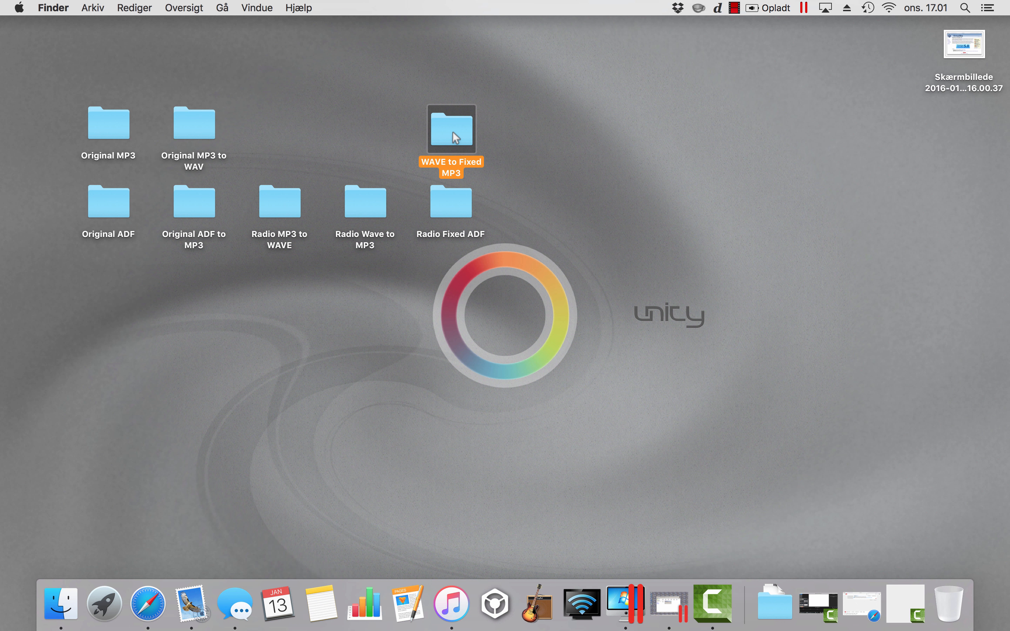
Rename the WAVE to Fixed MP3 folder as Fixed audio MP3.
{"action": "key", "text": "Return"}
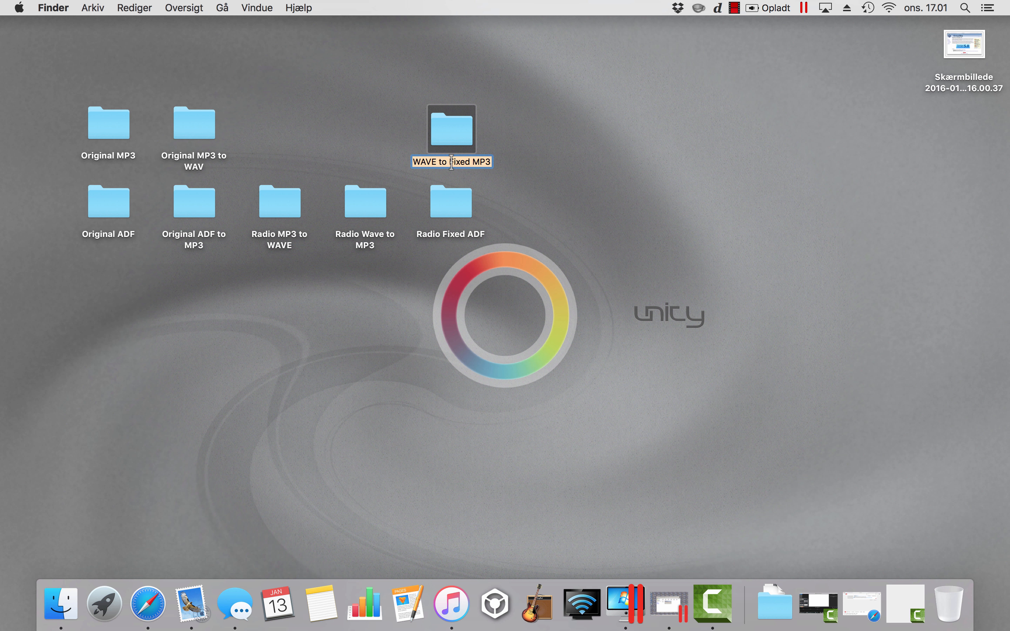
{"action": "left_click_drag", "start_coordinate": [472, 162], "coordinate": [377, 158]}
{"action": "key", "text": "super+a"}
{"action": "type", "text": "F"}
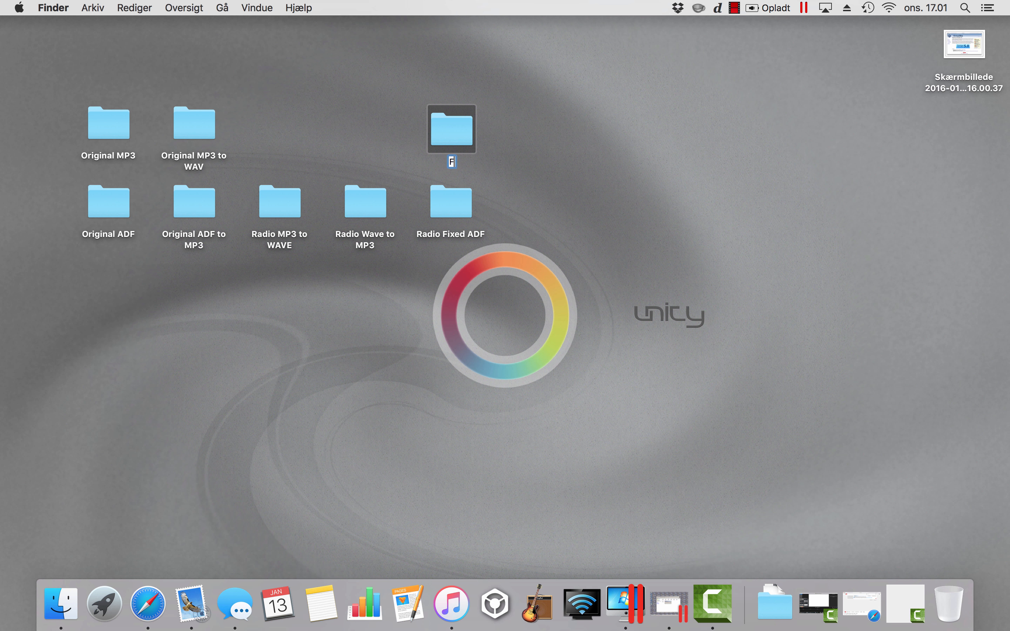
{"action": "type", "text": "ixed audio MP3"}
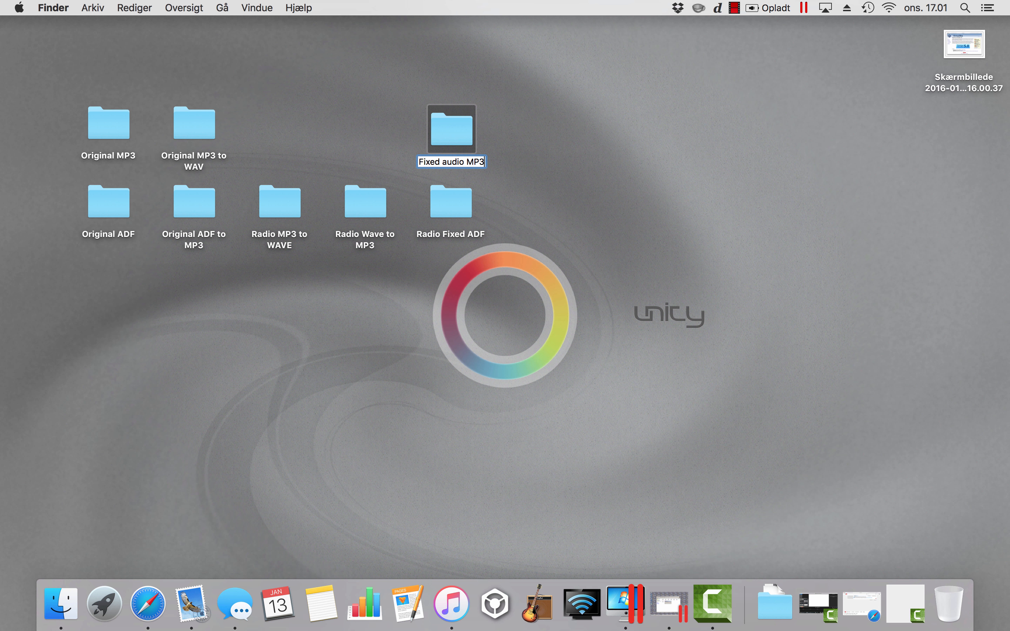
{"action": "key", "text": "Return"}
Compress the Fixed audio MP3 and Radio Fixed ADF folders together into one ZIP archive on the desktop.
{"action": "left_click_drag", "start_coordinate": [398, 100], "coordinate": [480, 226]}
{"action": "right_click", "coordinate": [451, 202]}
{"action": "left_click", "coordinate": [488, 288]}
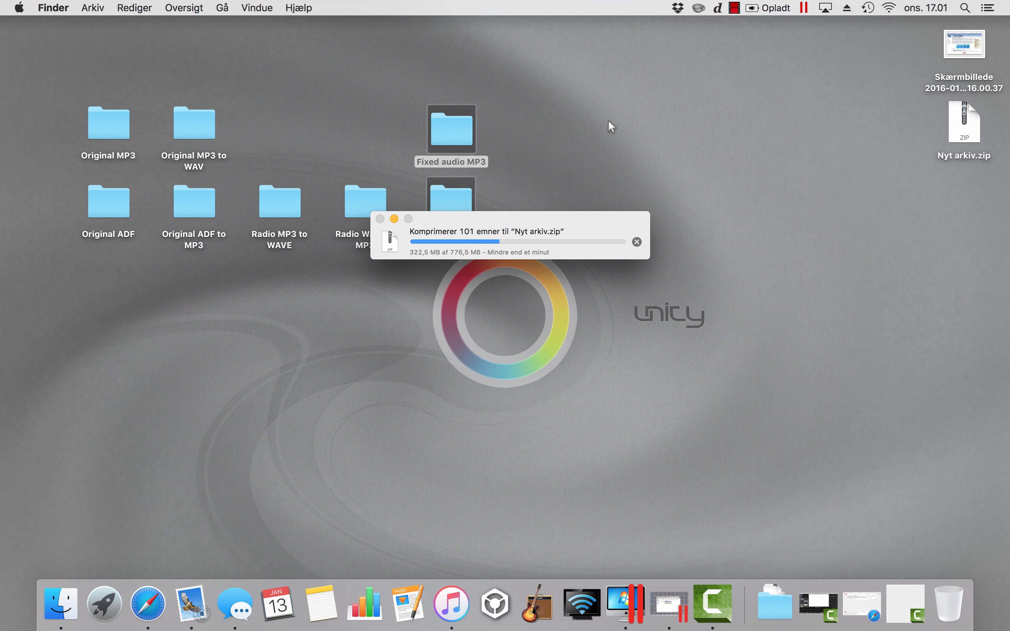
{"action": "left_click", "coordinate": [569, 133]}
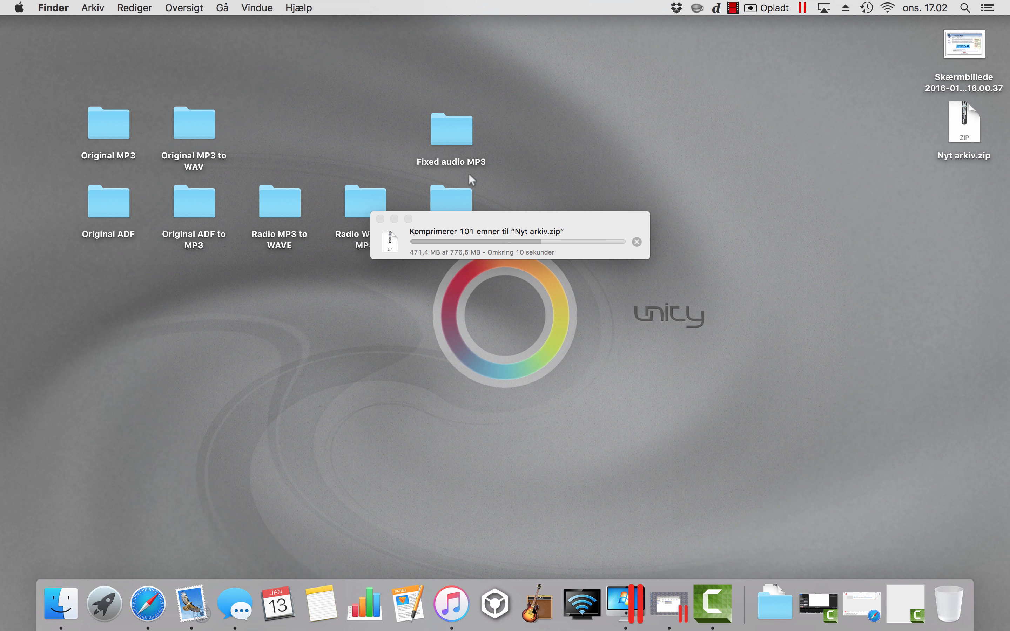
Show the package contents of Grand Theft Auto Vice City in the applications folder and open its Contents and Resources folders.
{"action": "key", "text": "super+shift+a"}
{"action": "left_click", "coordinate": [486, 173]}
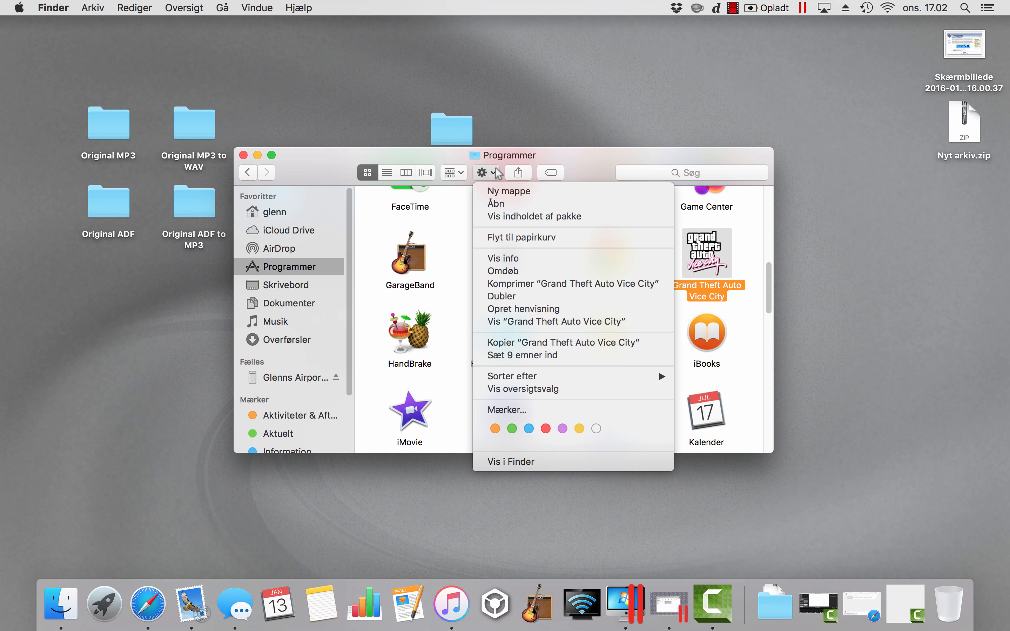
{"action": "left_click", "coordinate": [516, 217]}
{"action": "double_click", "coordinate": [400, 220]}
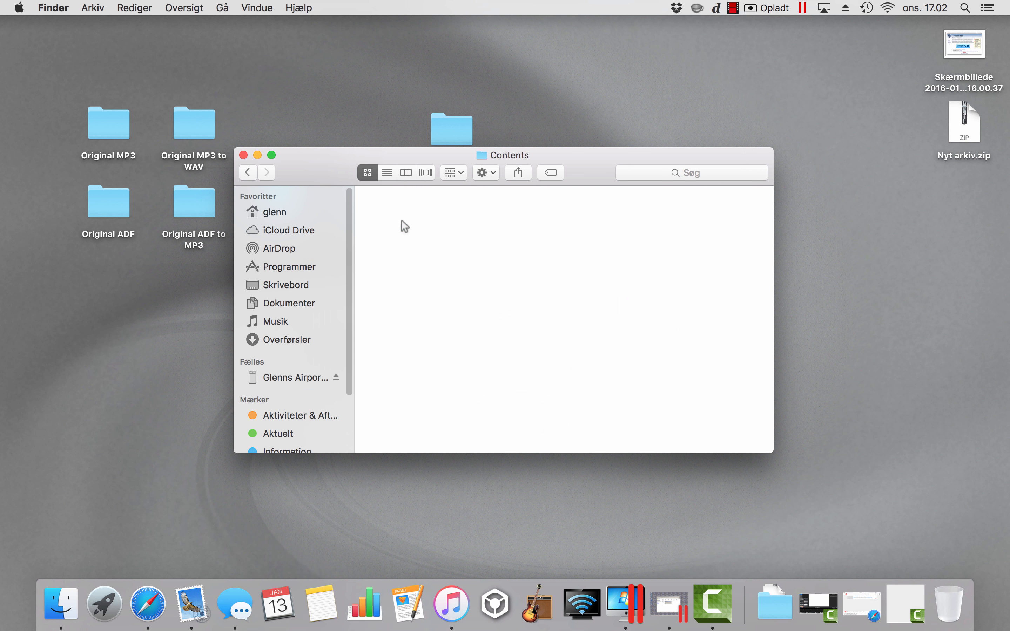
{"action": "double_click", "coordinate": [414, 365]}
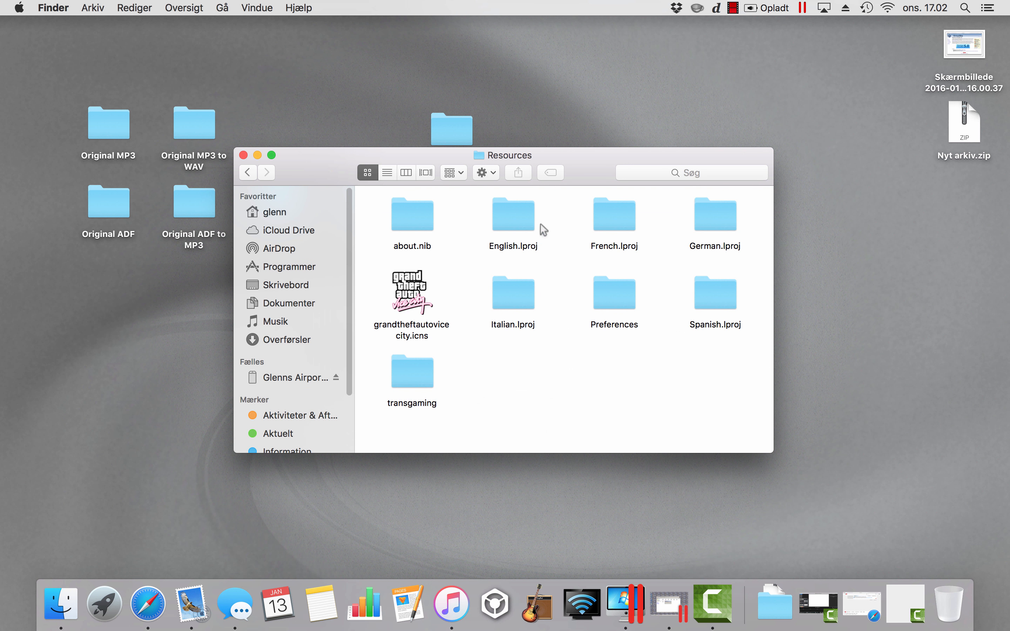
Open the game's audio folder through transgaming, c_drive and Program Files, and move its window clear of the desktop folders.
{"action": "left_click", "coordinate": [425, 371]}
{"action": "double_click", "coordinate": [426, 372]}
{"action": "double_click", "coordinate": [417, 226]}
{"action": "double_click", "coordinate": [417, 226]}
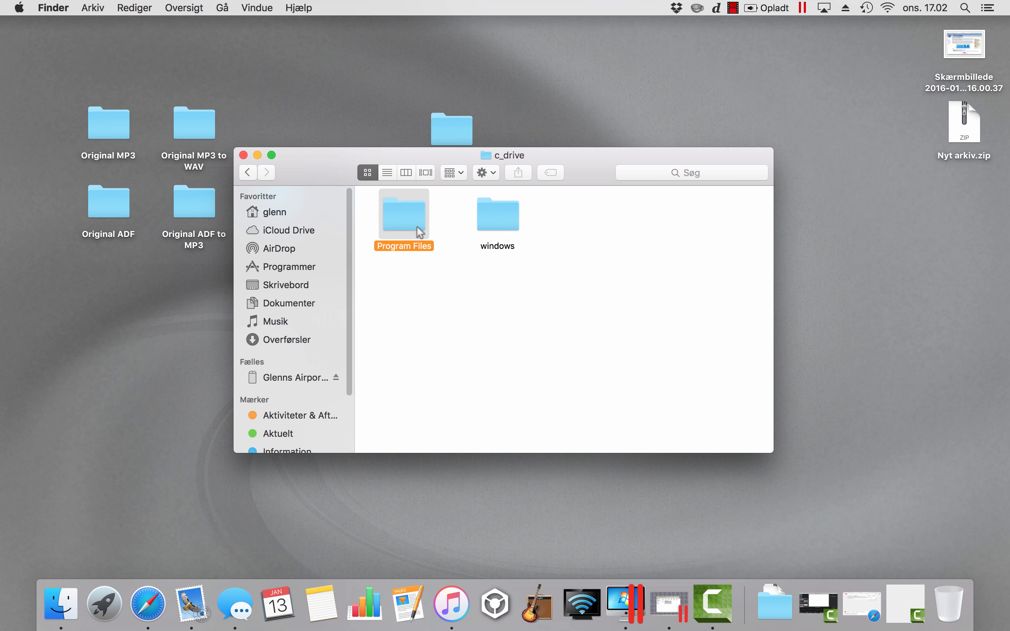
{"action": "double_click", "coordinate": [416, 226]}
{"action": "double_click", "coordinate": [409, 215]}
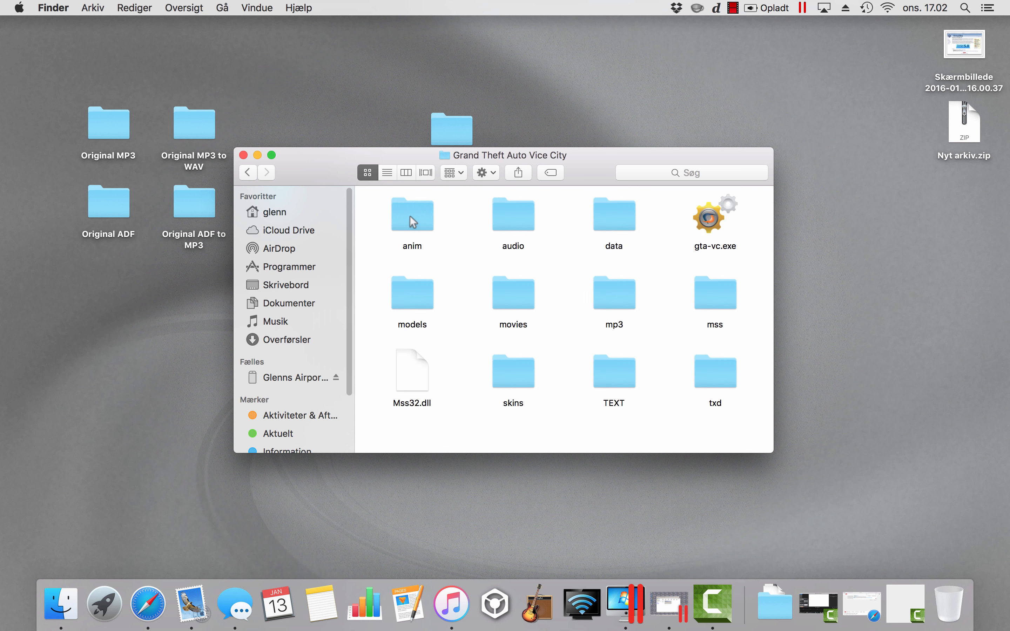
{"action": "left_click", "coordinate": [500, 219]}
{"action": "double_click", "coordinate": [501, 219]}
{"action": "left_click_drag", "start_coordinate": [591, 156], "coordinate": [850, 166]}
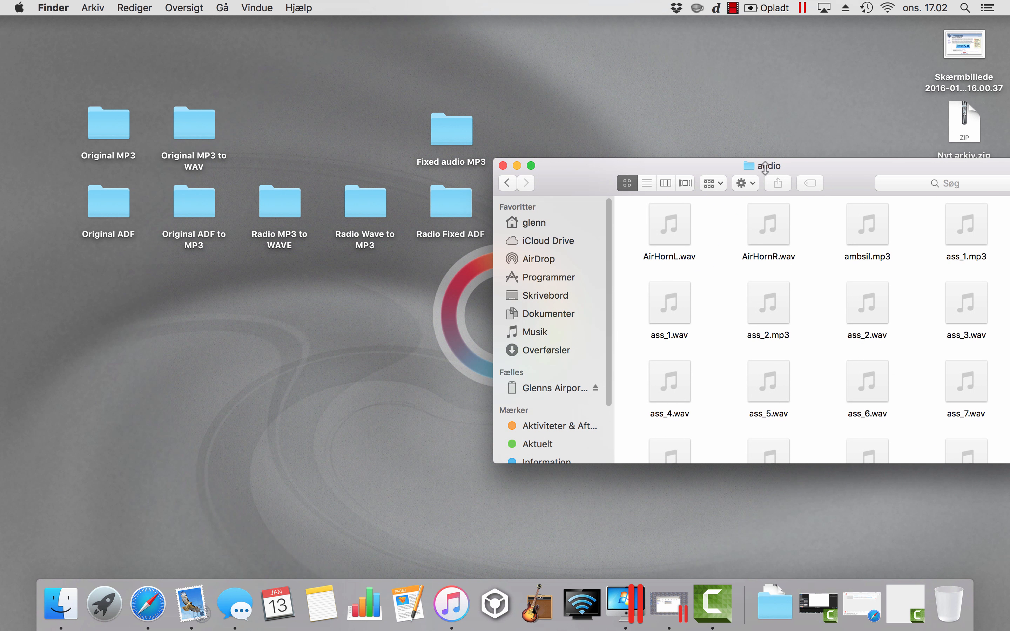
Open the desktop's Fixed audio MP3 folder, select all its files, and close the folder window.
{"action": "left_click", "coordinate": [441, 123]}
{"action": "double_click", "coordinate": [441, 123]}
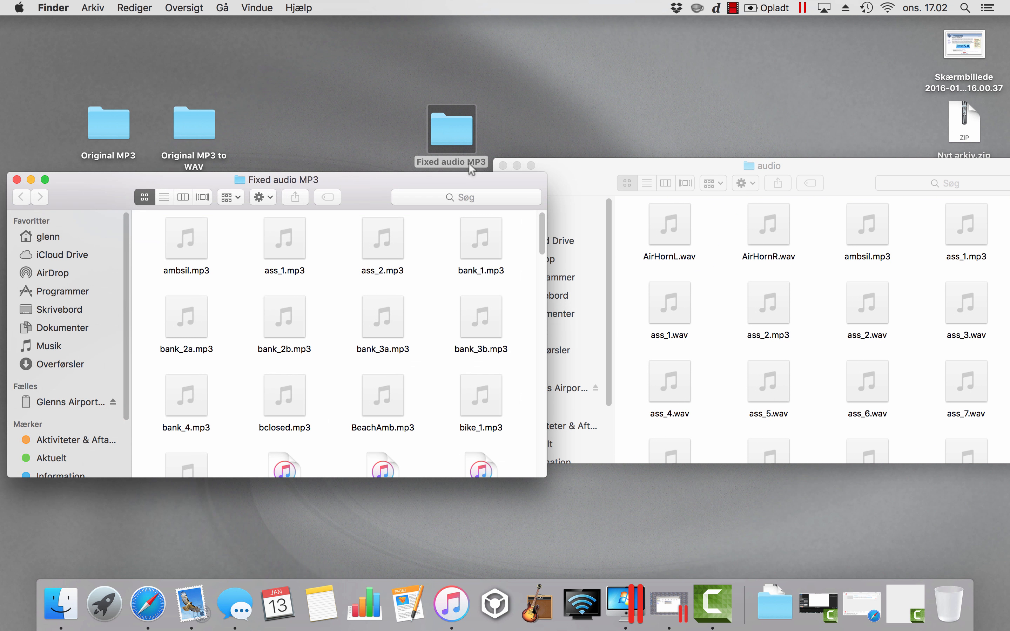
{"action": "key", "text": "super+a"}
{"action": "left_click", "coordinate": [17, 179]}
Move all ADF files from Radio Fixed ADF into the game's audio folder, replacing every existing file and authorizing with the account password.
{"action": "double_click", "coordinate": [507, 240]}
{"action": "key", "text": "super+a"}
{"action": "left_click_drag", "start_coordinate": [508, 237], "coordinate": [728, 279]}
{"action": "left_click", "coordinate": [517, 217]}
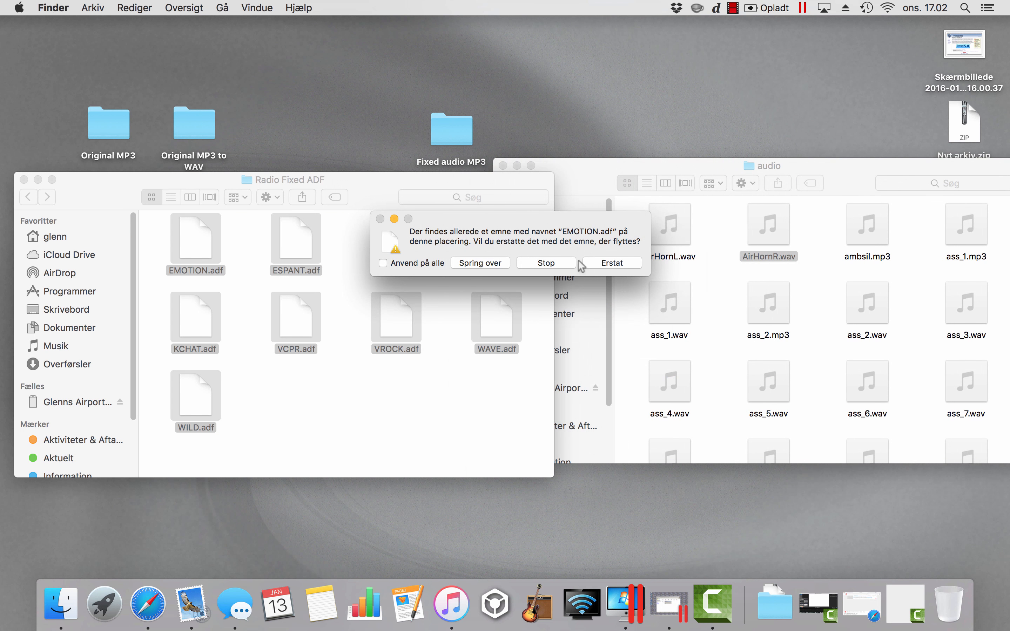
{"action": "left_click", "coordinate": [382, 264]}
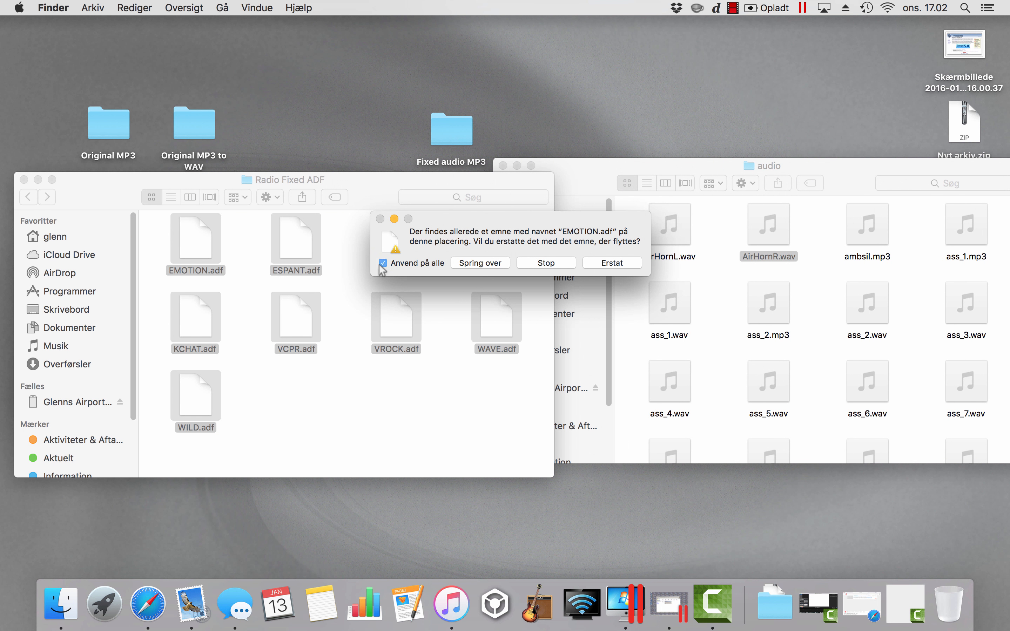
{"action": "left_click", "coordinate": [618, 265]}
{"action": "type", "text": "••••••••"}
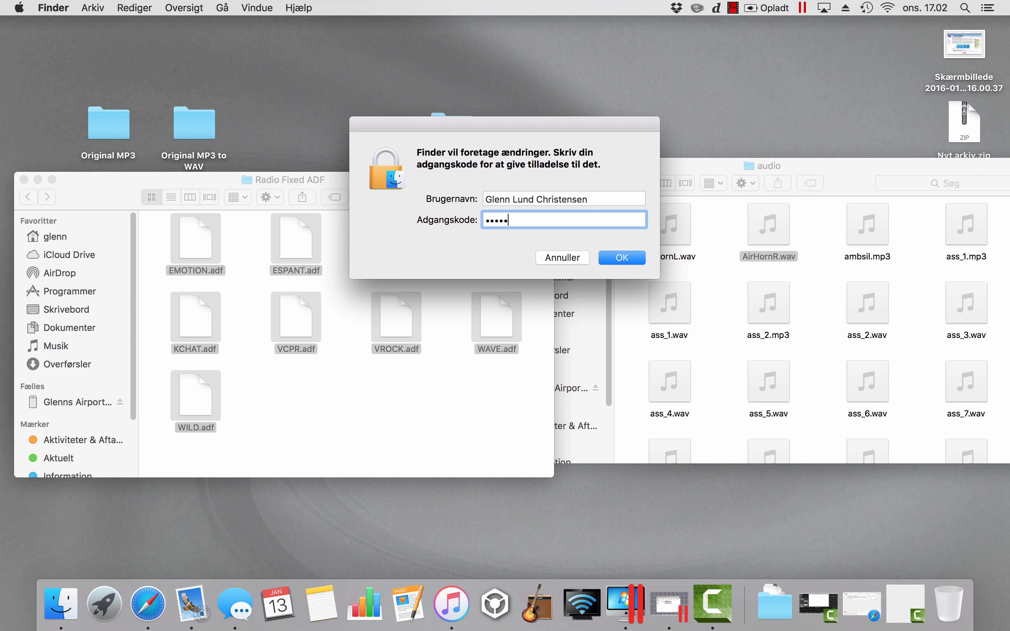
{"action": "key", "text": "Return"}
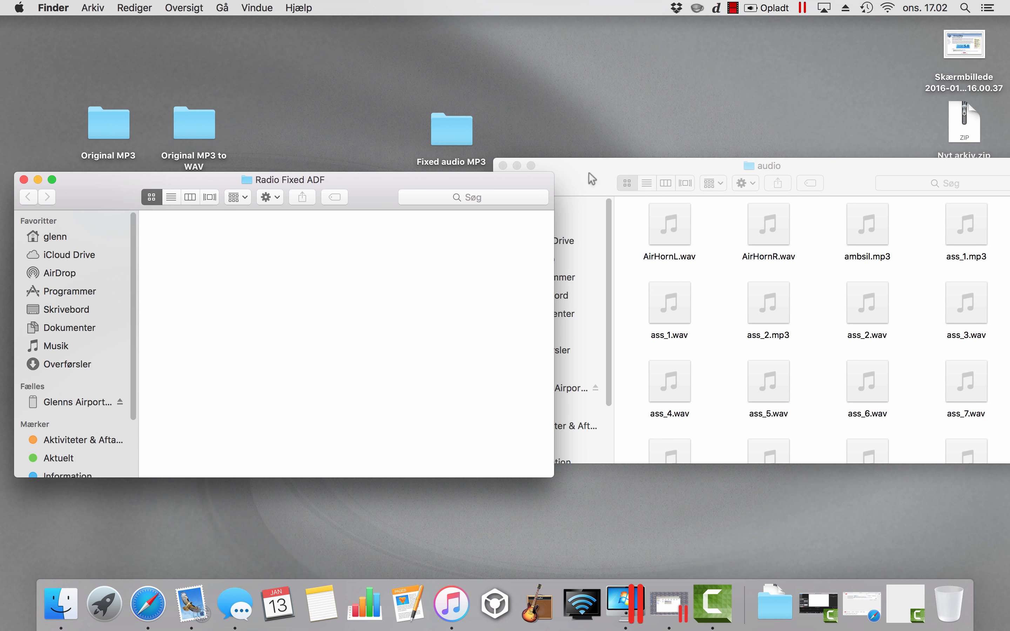
Close the game's audio folder window and the Radio Fixed ADF folder window.
{"action": "left_click_drag", "start_coordinate": [589, 172], "coordinate": [401, 192]}
{"action": "left_click", "coordinate": [316, 186]}
{"action": "left_click", "coordinate": [24, 179]}
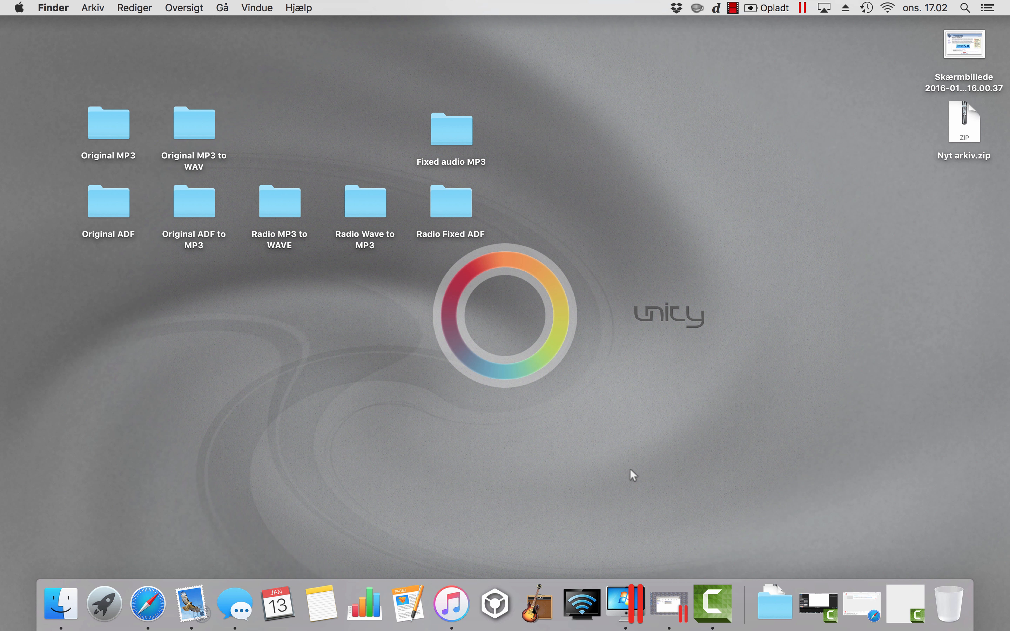